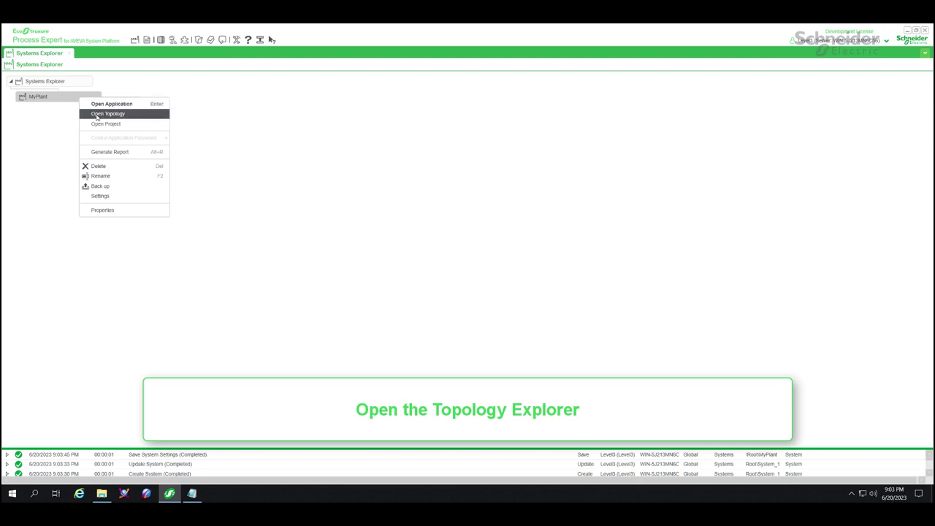
Open the topology of the MyPlant system and create an Ethernet network in it, keeping the default name
left_click(96, 114)
right_click(54, 84)
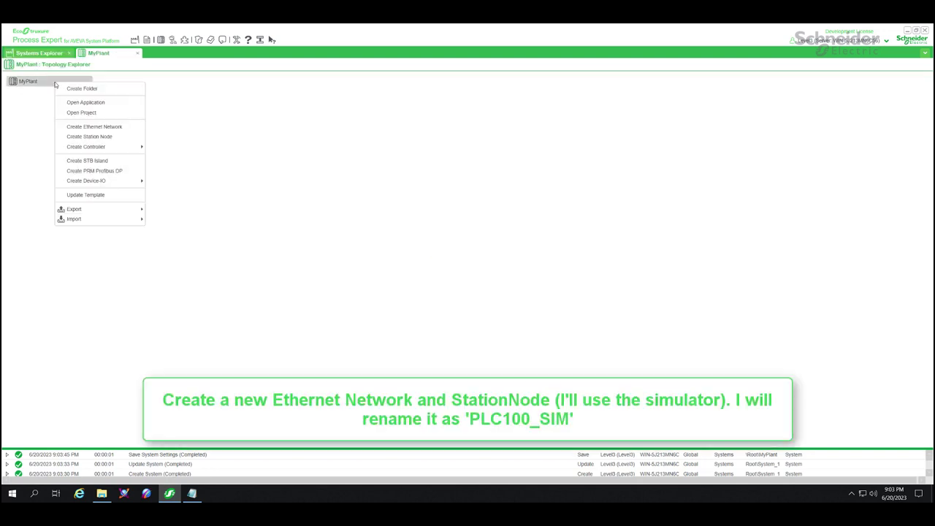
left_click(100, 125)
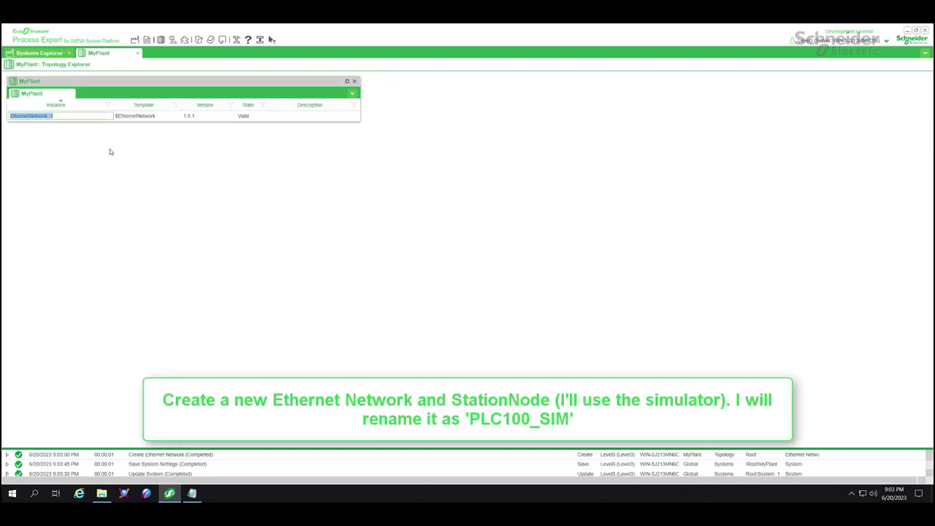
left_click(110, 152)
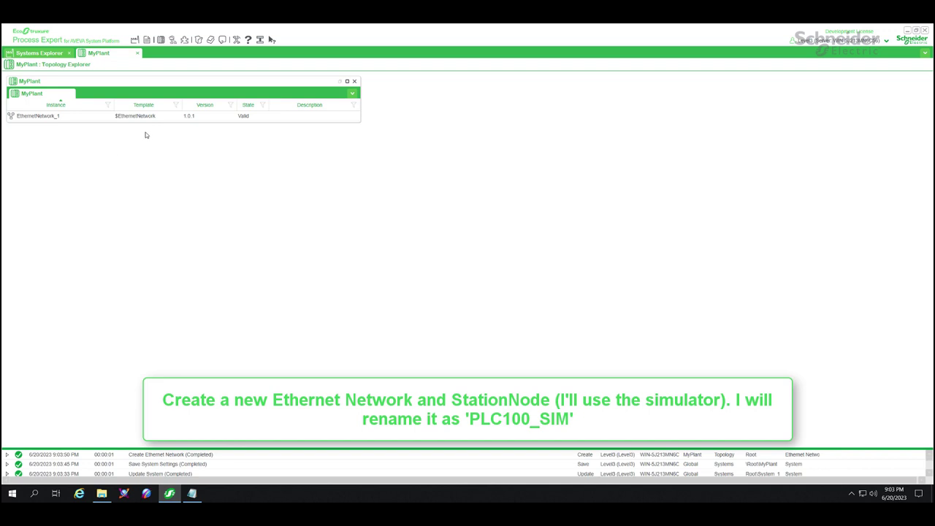
left_click(354, 81)
Create a station node in the MyPlant topology and rename it PLC100_SIM
right_click(60, 83)
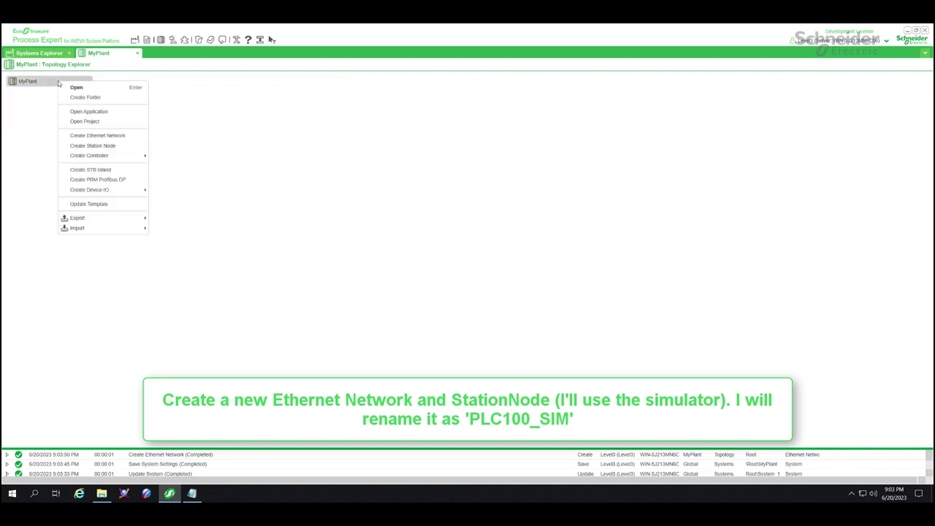
left_click(111, 145)
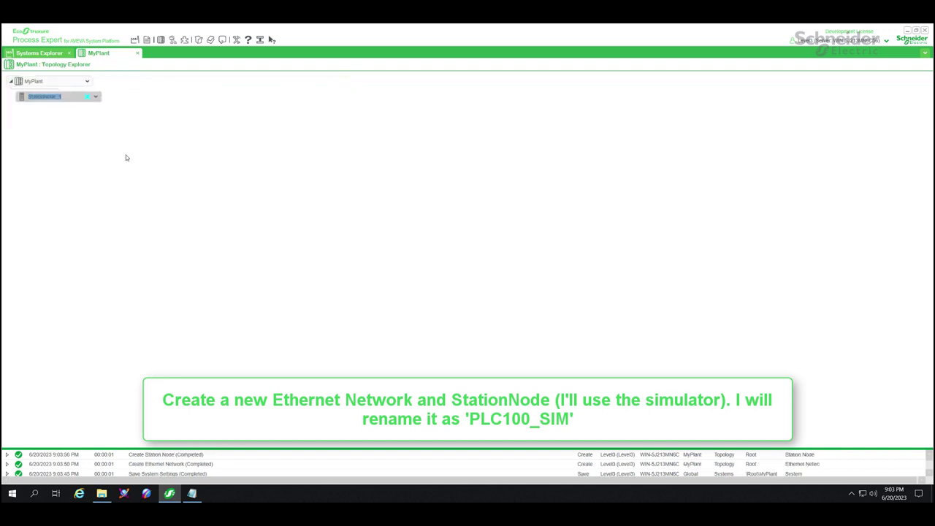
right_click(65, 96)
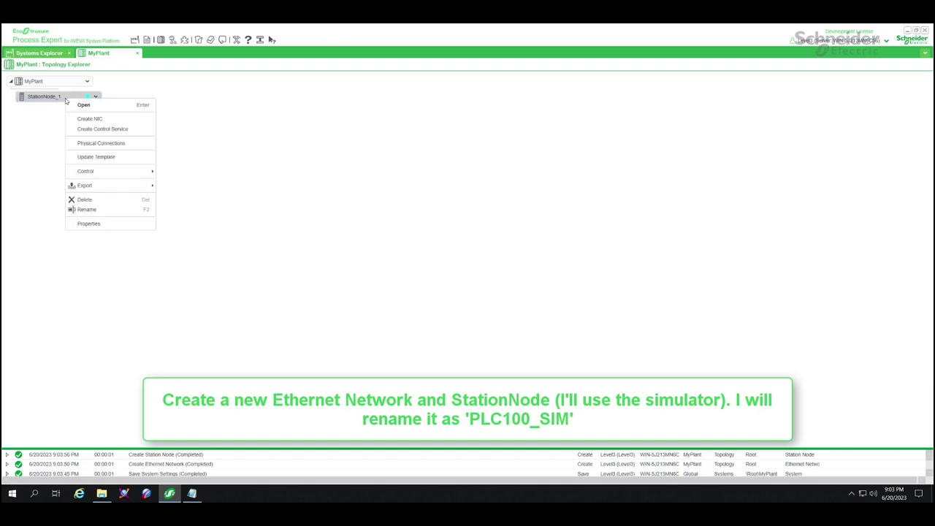
left_click(91, 210)
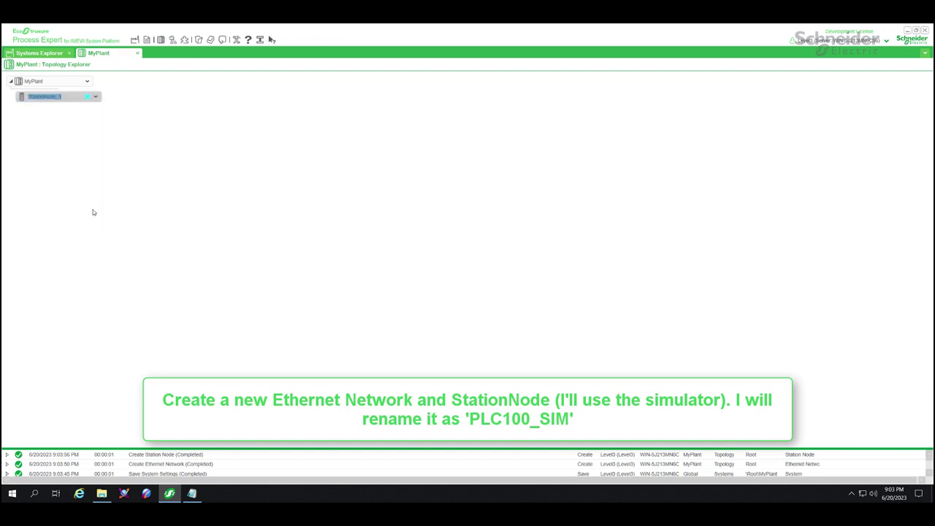
type("PLC100_SIM")
key("Return")
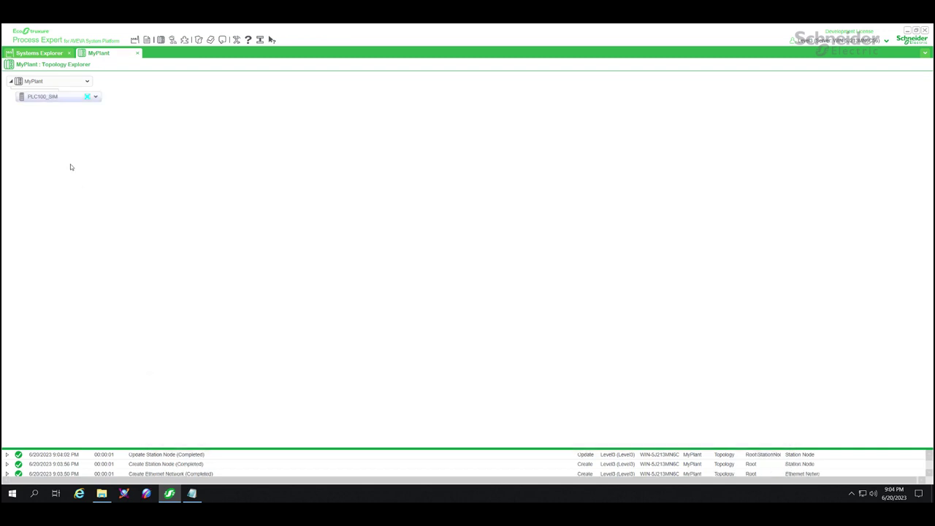
Create a control service on PLC100_SIM and physically connect its NIC_1 communication module to EthernetNetwork_1
right_click(52, 101)
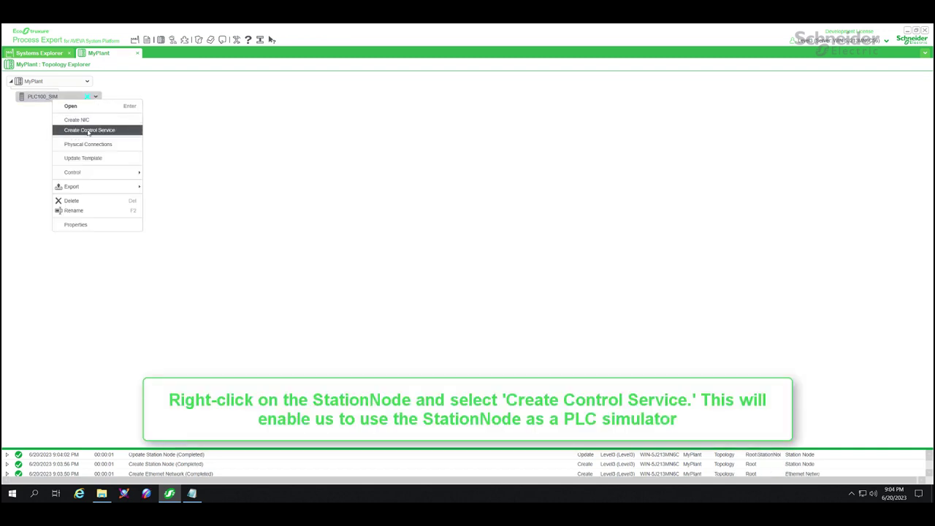
left_click(89, 130)
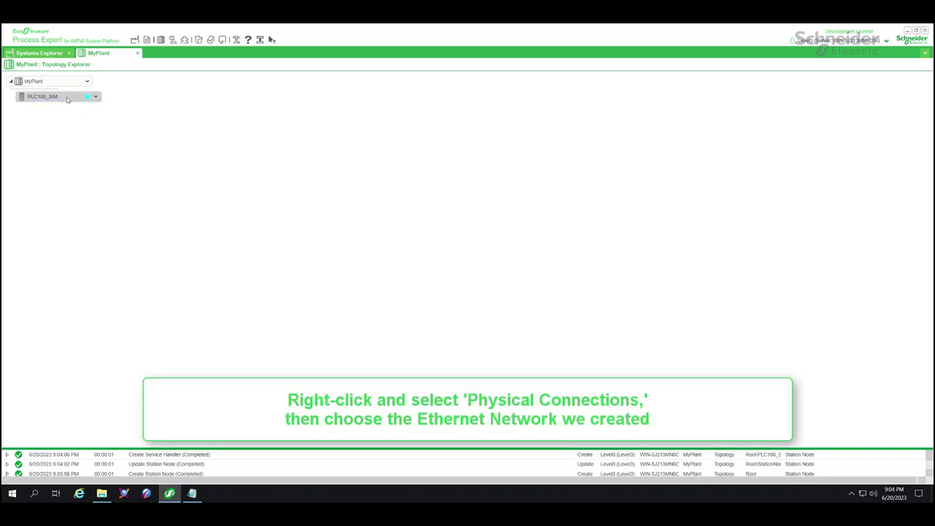
right_click(69, 101)
left_click(105, 140)
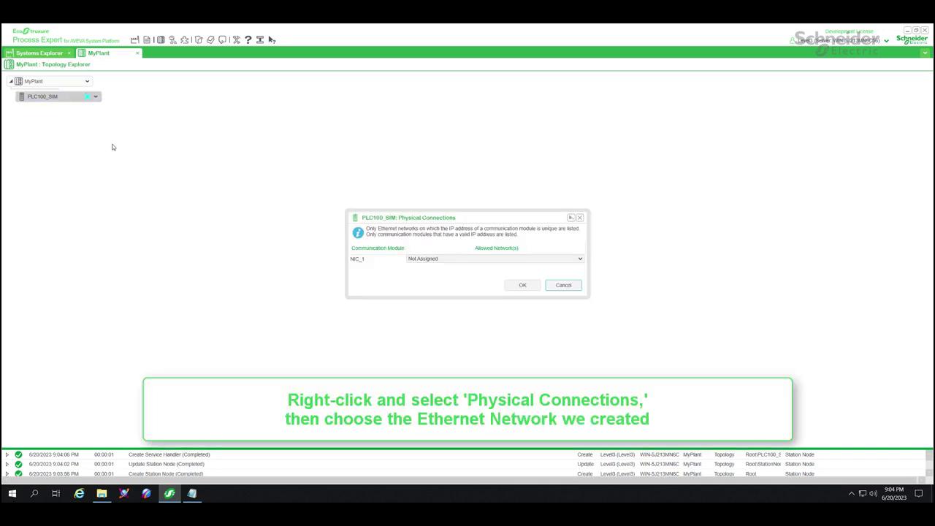
left_click(425, 259)
left_click(450, 278)
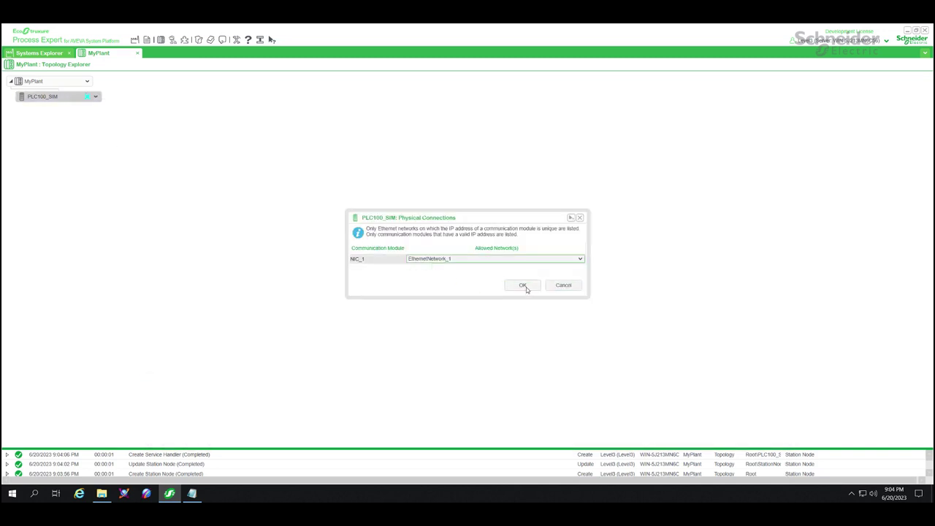
left_click(522, 286)
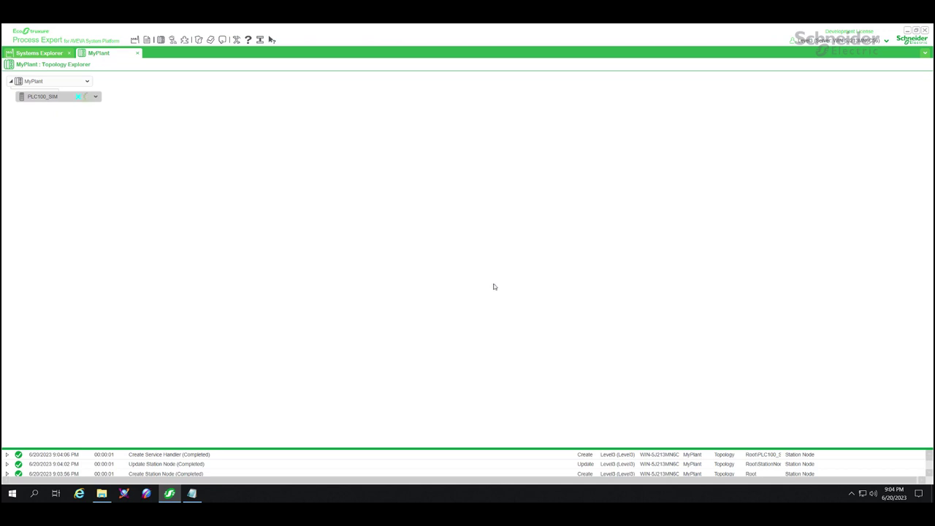
Set the simulator password protection to Disabled in the PLC100_SIM properties, accepting the confirmation, and close the properties
right_click(64, 97)
left_click(92, 223)
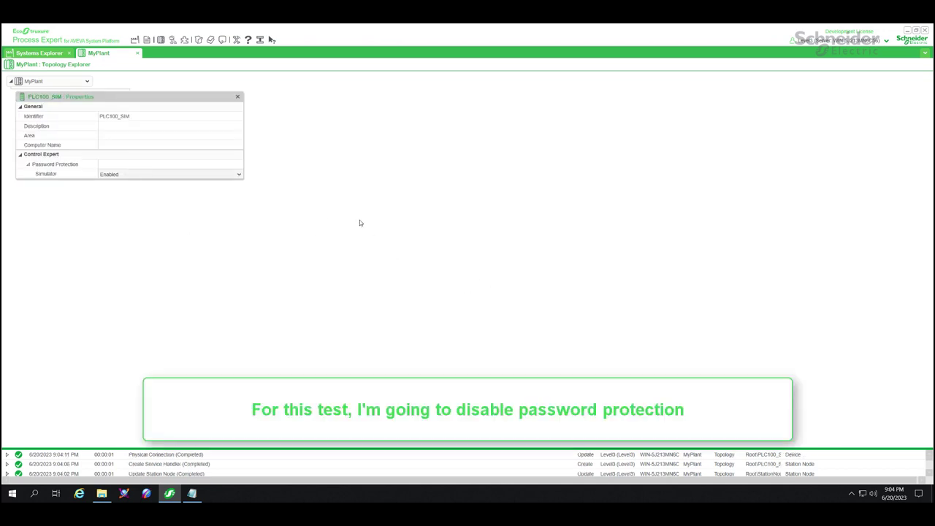
left_click(187, 175)
left_click(185, 195)
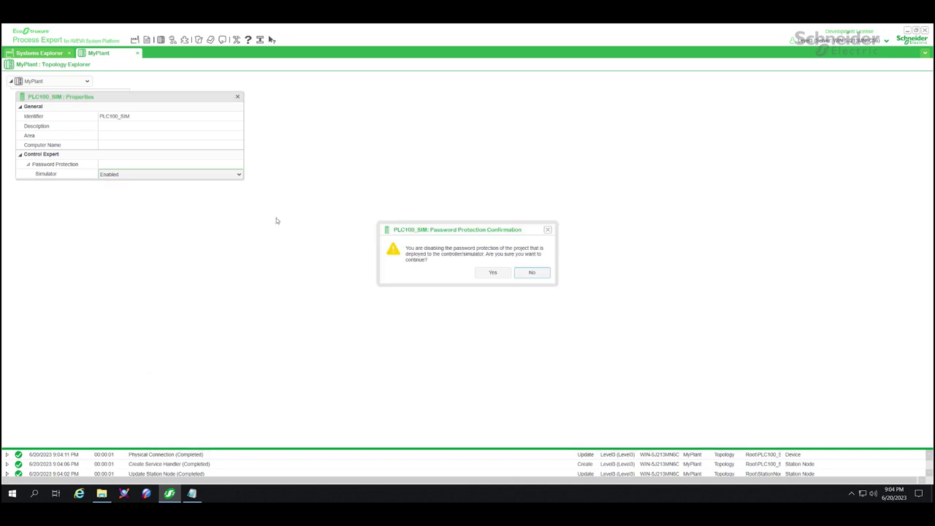
left_click(493, 273)
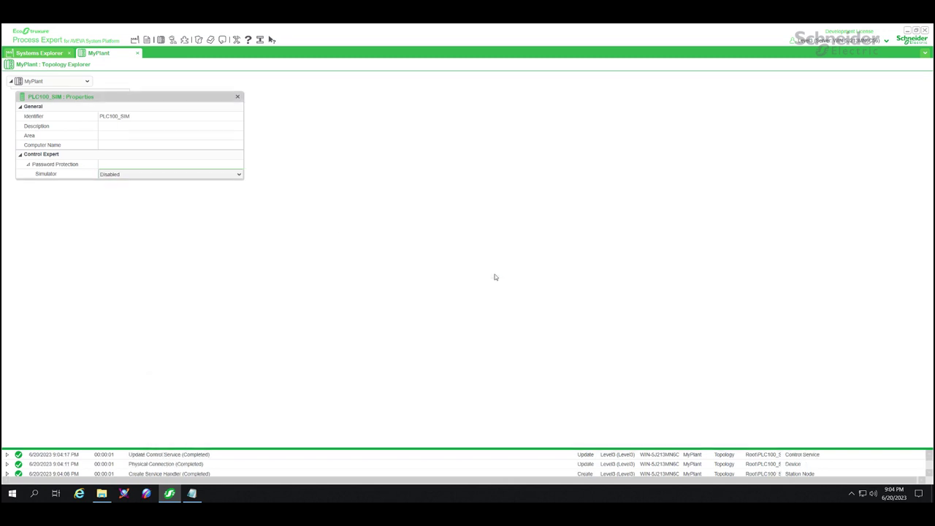
left_click(237, 97)
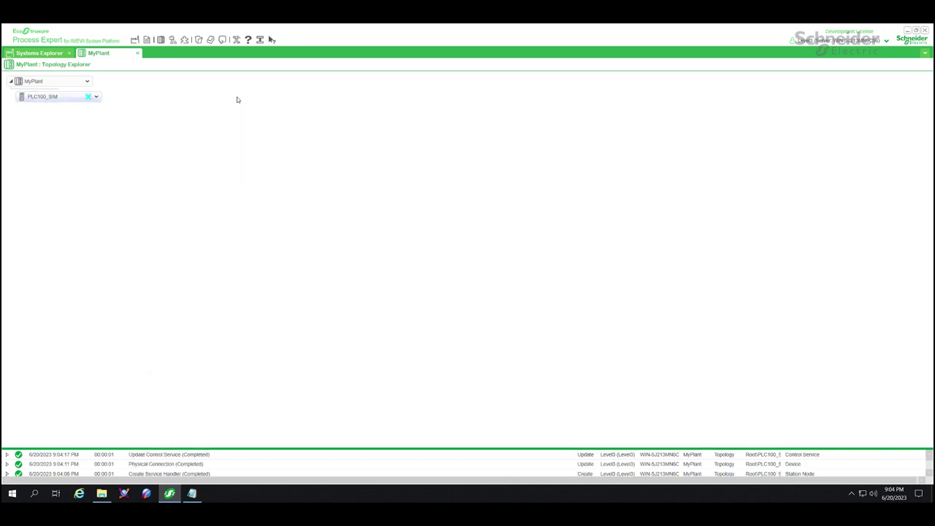
Open the Application Explorer for MyPlant and create a folder named Area100 in it
left_click(172, 39)
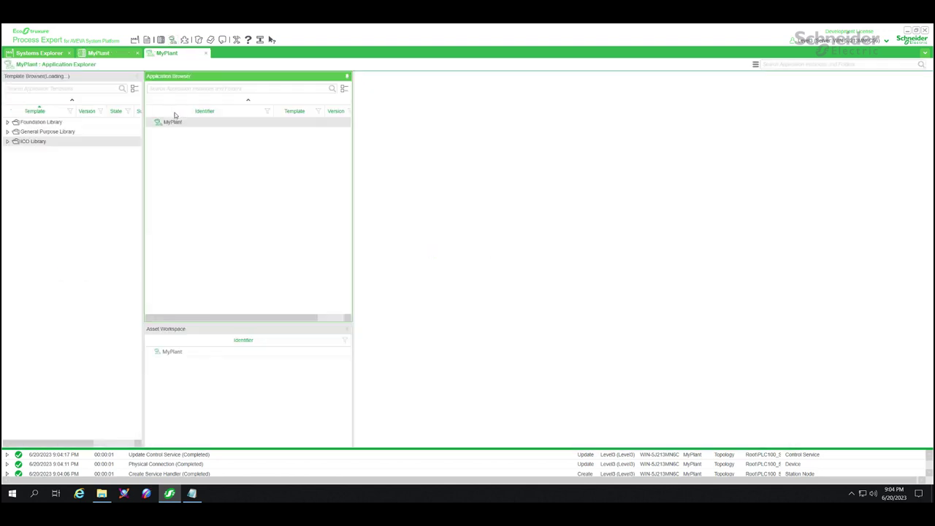
right_click(173, 122)
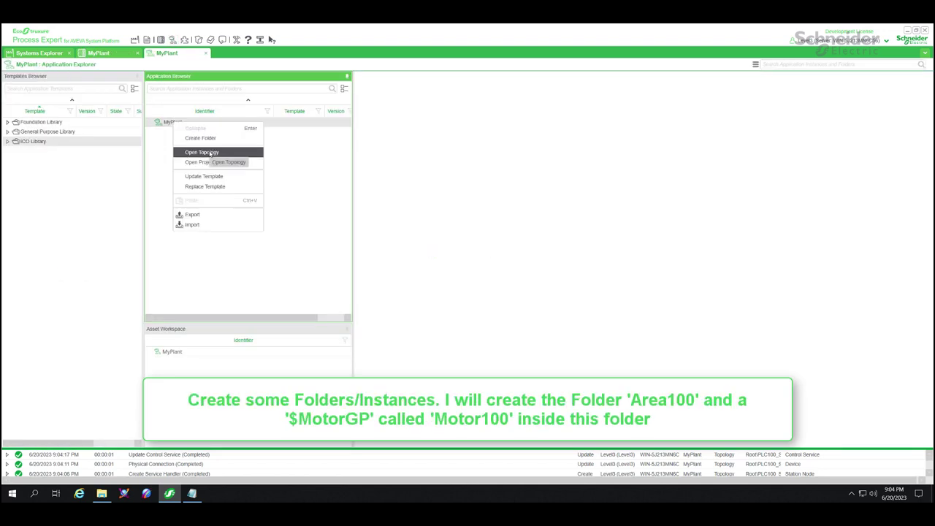
left_click(206, 138)
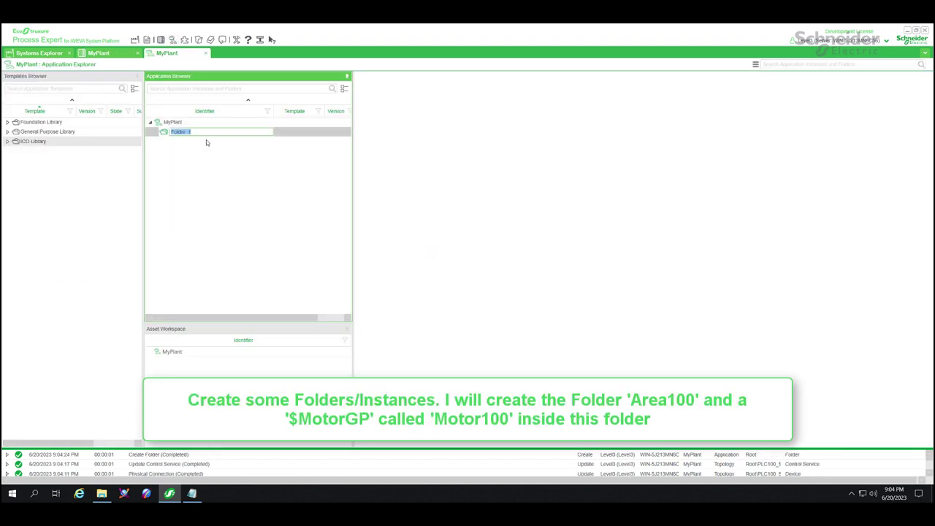
type("Area100")
key("Return")
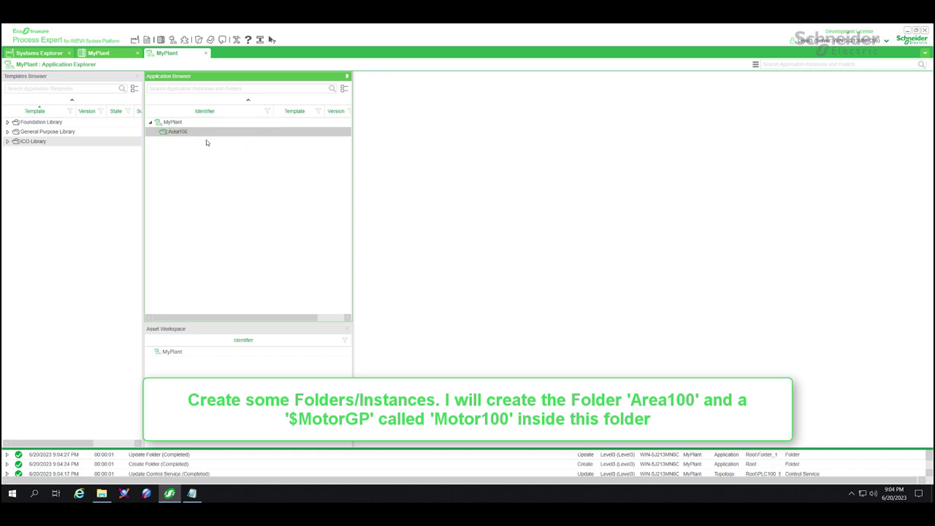
Search the templates for motor and add a $MotorCE instance named Motor100 to the Area100 folder
left_click(39, 89)
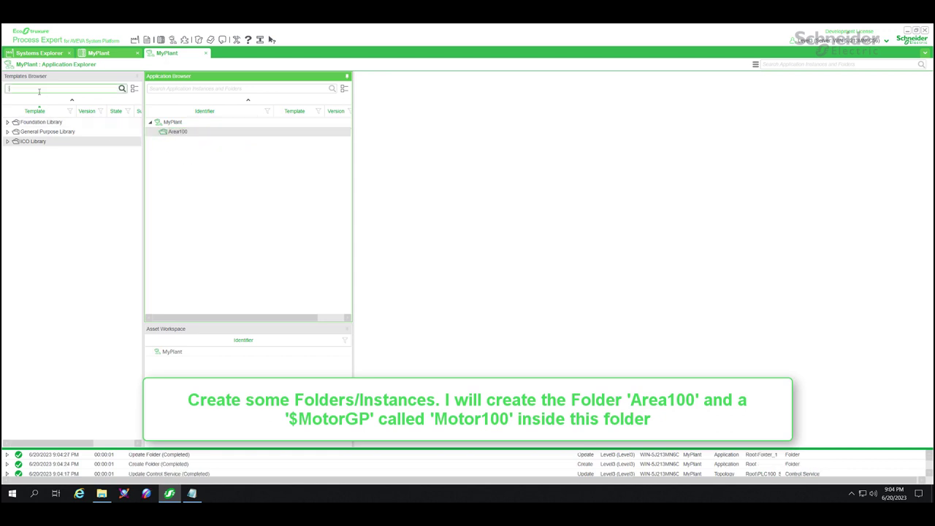
type("motor")
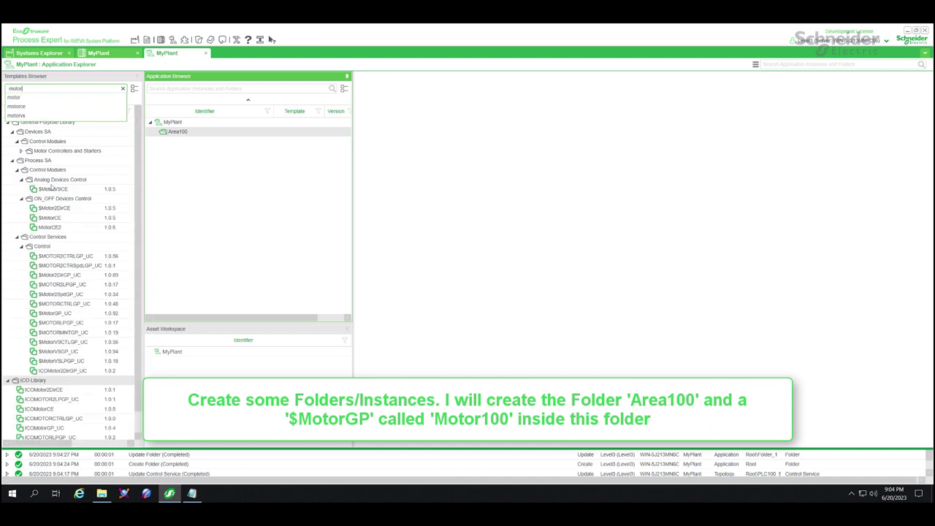
left_click(50, 219)
left_click_drag(50, 219, 170, 133)
type("Motor10")
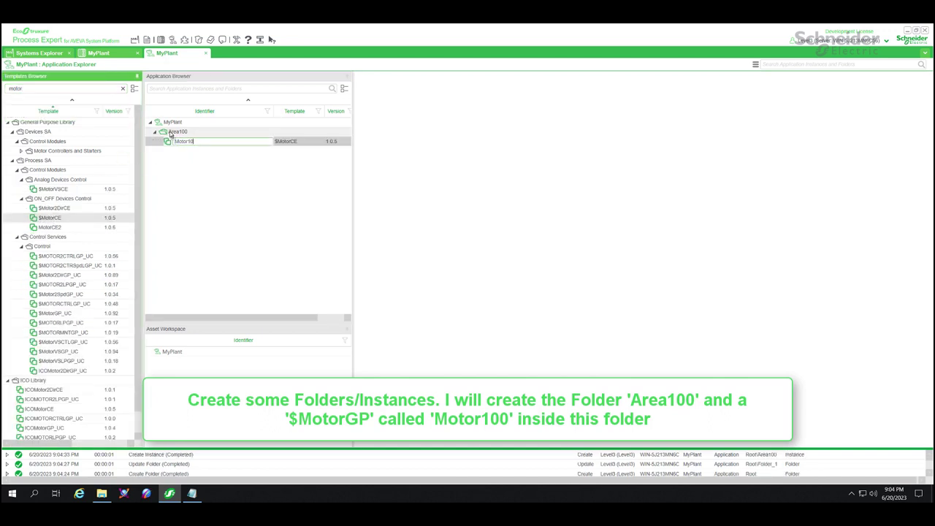
type("0")
key("Return")
left_click(208, 167)
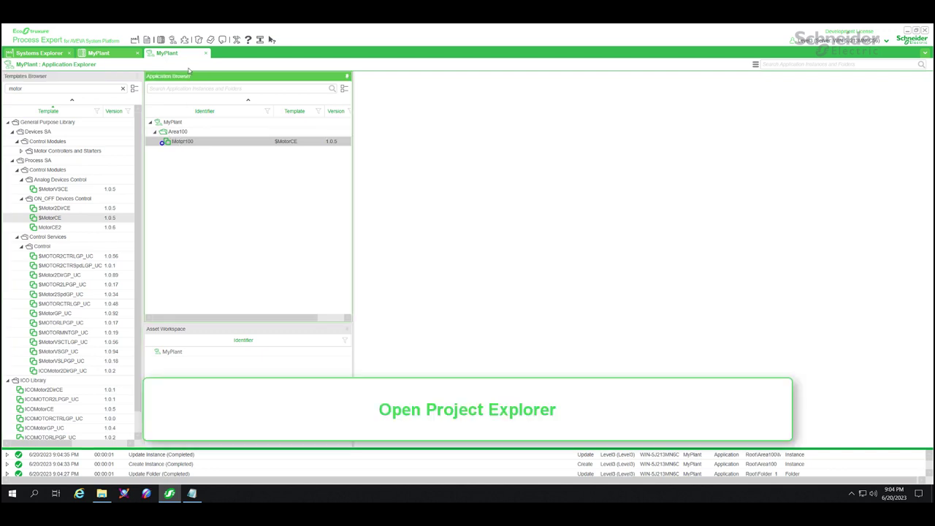
Open the Project Explorer for MyPlant and create an M580 control project named PLC100
left_click(184, 40)
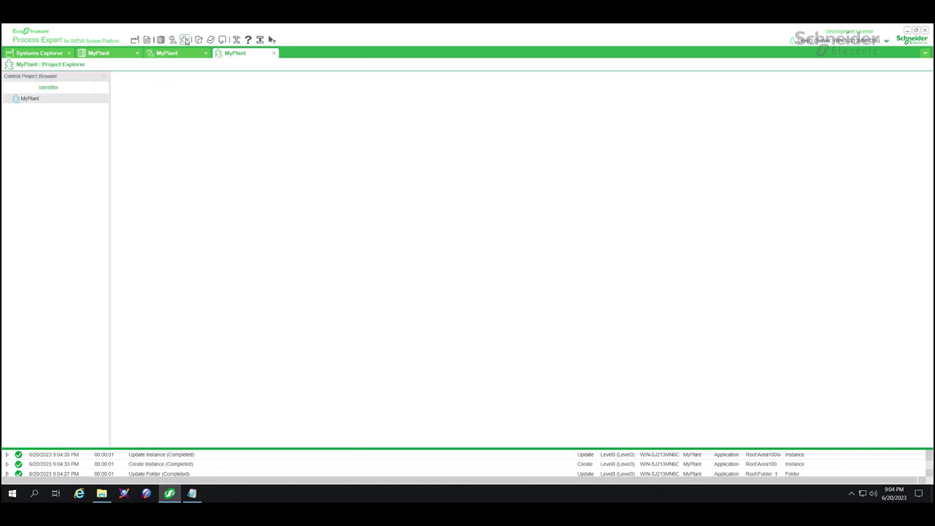
right_click(32, 103)
mouse_move(70, 108)
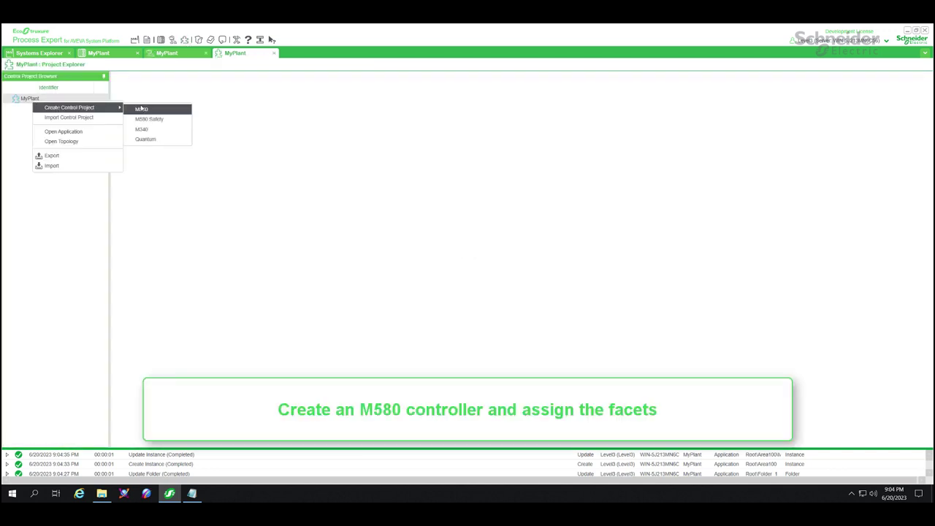
left_click(141, 108)
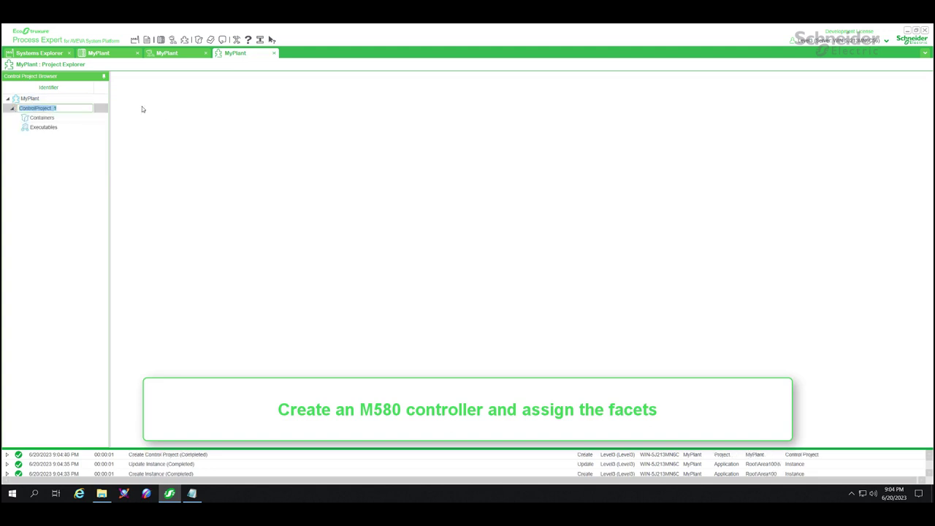
type("PLC100")
key("Return")
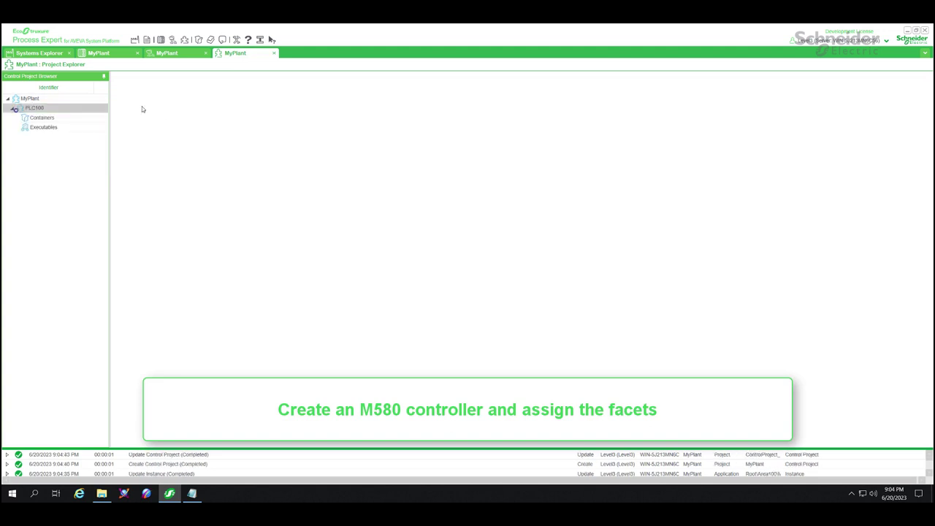
Assign the facets of the Area100 folder to the PLC100 container, keeping the MAST path
right_click(41, 121)
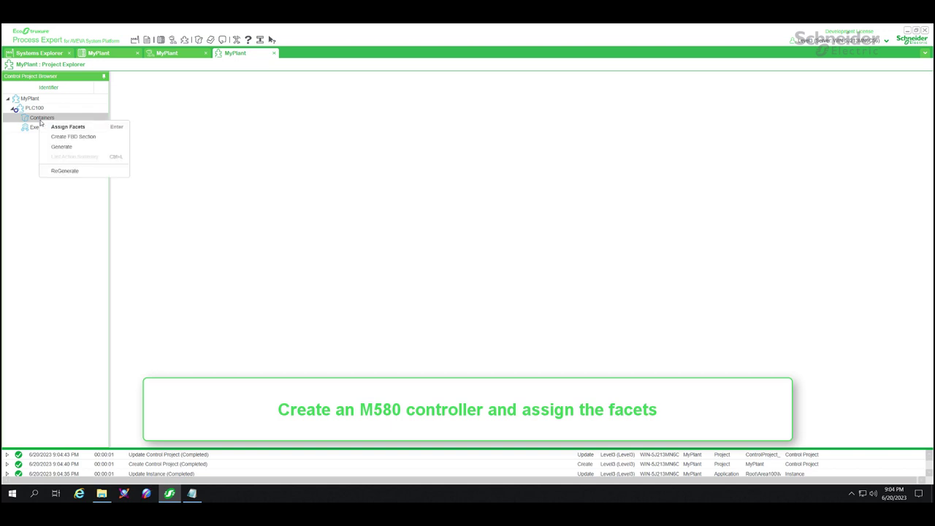
left_click(68, 127)
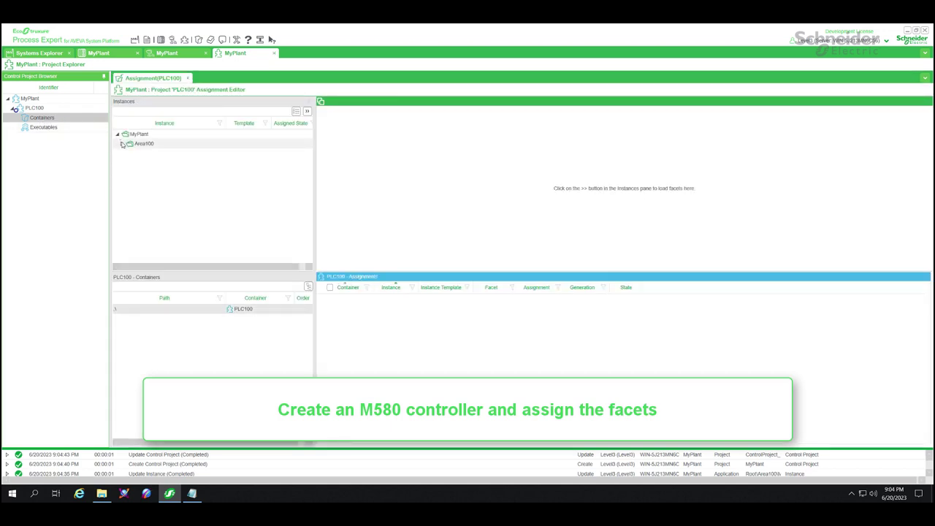
left_click(122, 144)
left_click_drag(144, 148, 240, 310)
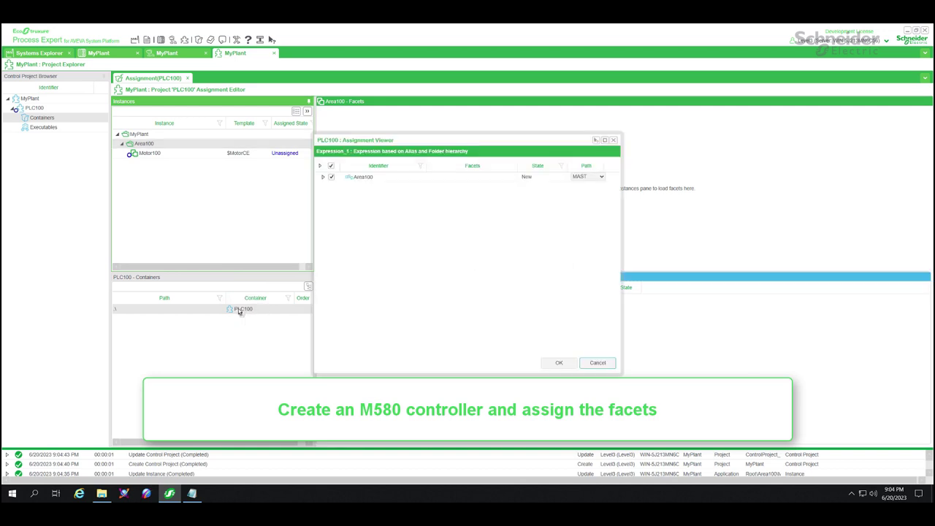
left_click(569, 365)
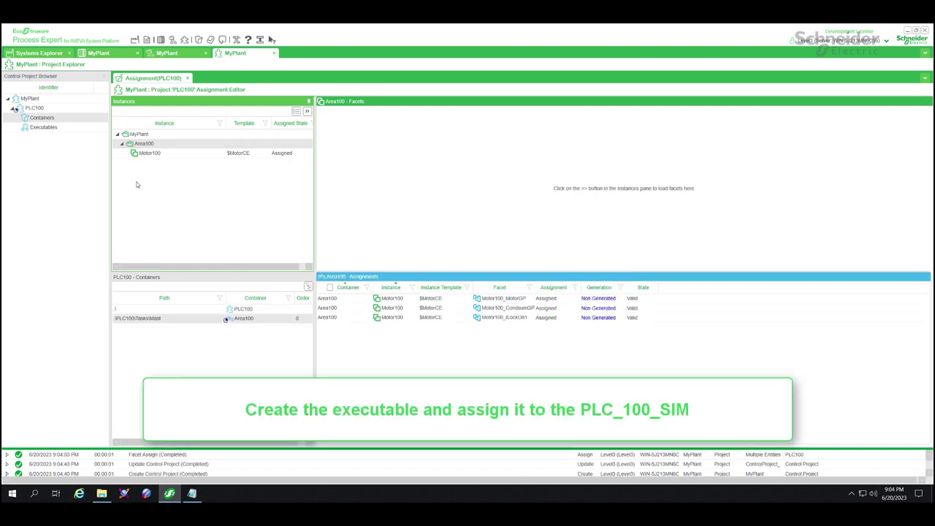
Create an executable named PLC100_SIM under the Executables of the PLC100 control project
right_click(57, 134)
left_click(72, 138)
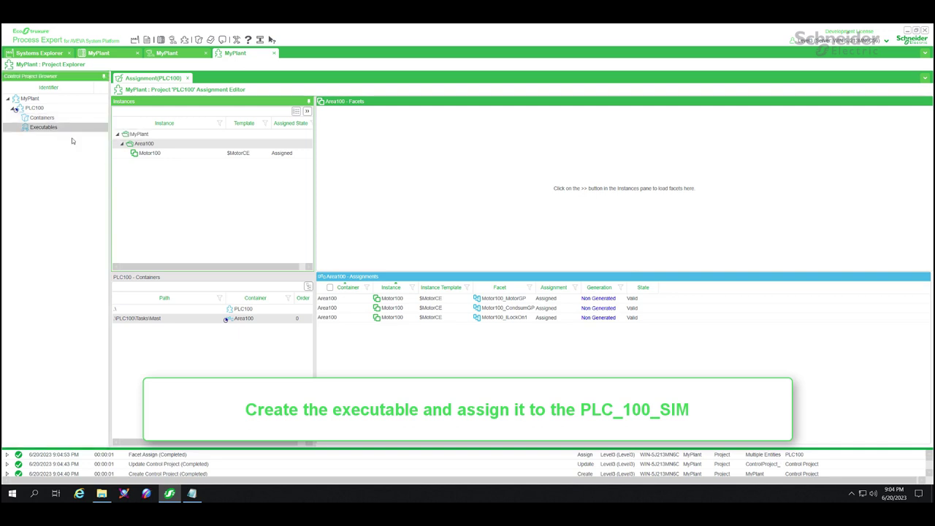
type("PLC")
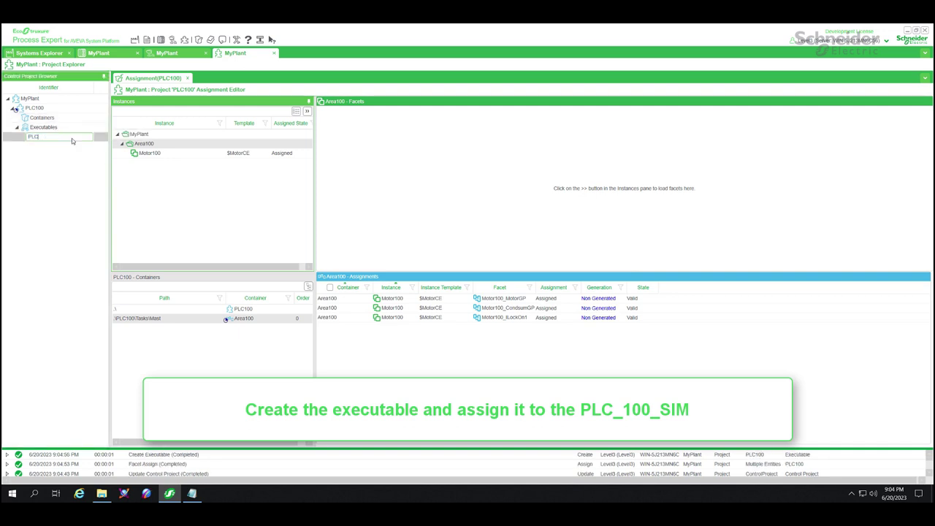
type("100_SIM")
key("Return")
Map the ControlExecutive_1 service of the PLC100_SIM executable to the PLC100_SIM engine and close the open project editors
right_click(71, 138)
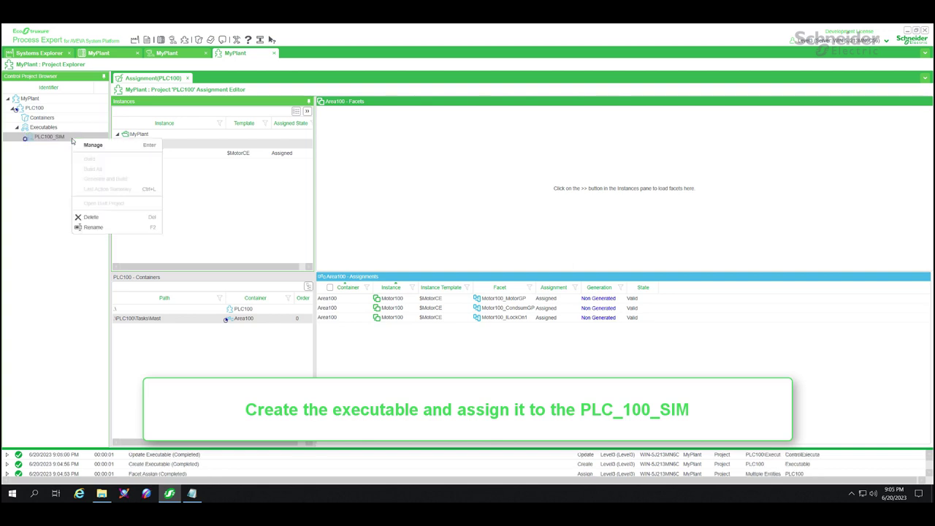
left_click(106, 141)
left_click(176, 114)
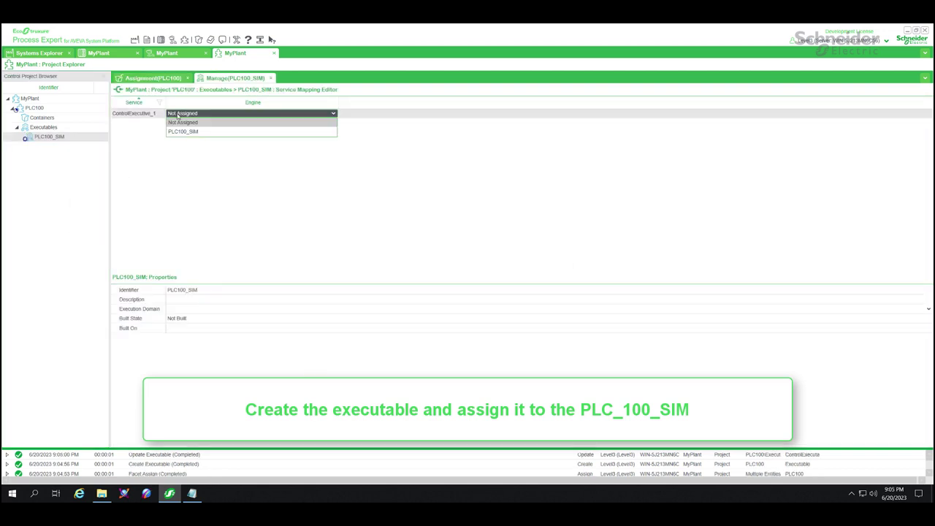
left_click(192, 133)
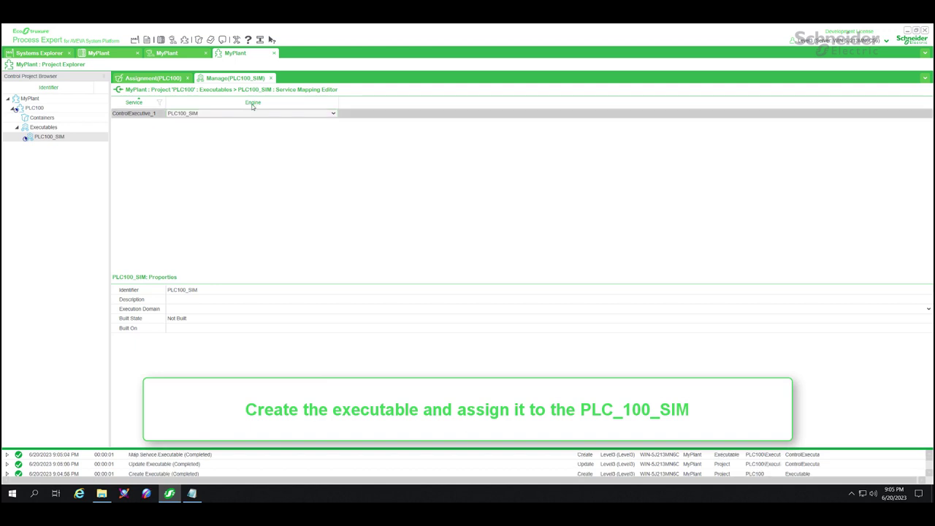
left_click(271, 78)
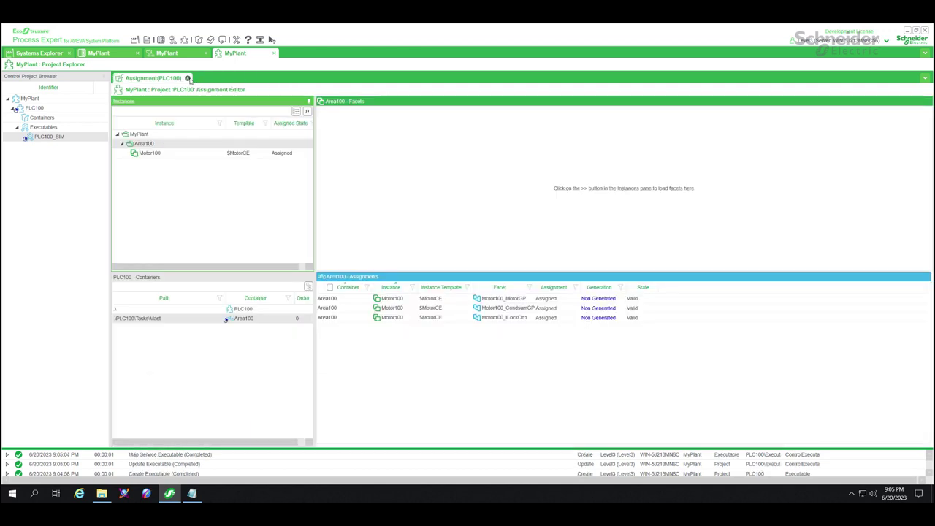
left_click(187, 78)
Generate and build the PLC100_SIM executable, and check the exported files in the Files for AssetLink folder
right_click(54, 136)
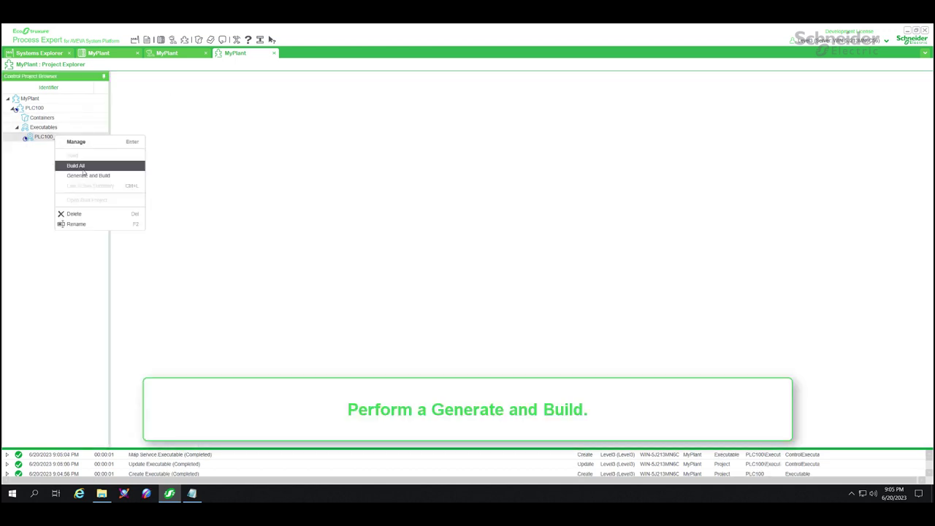
left_click(84, 175)
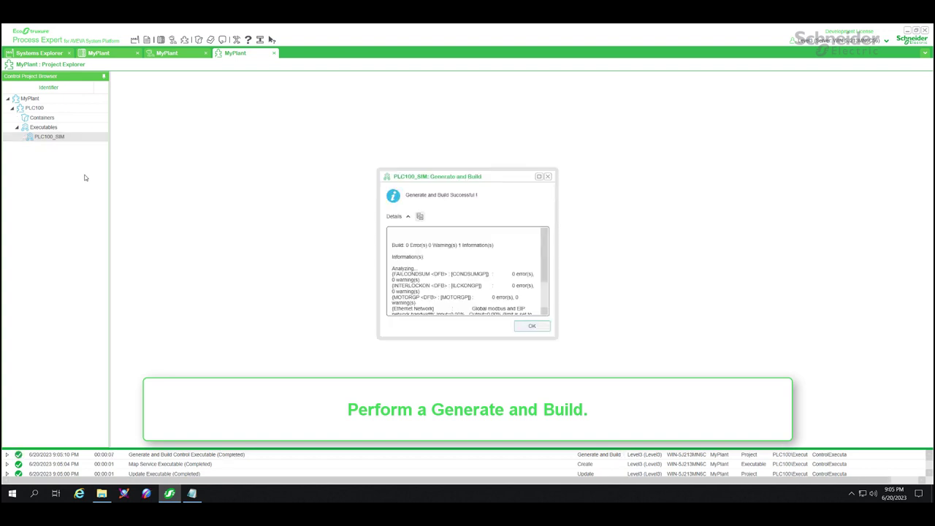
left_click(531, 325)
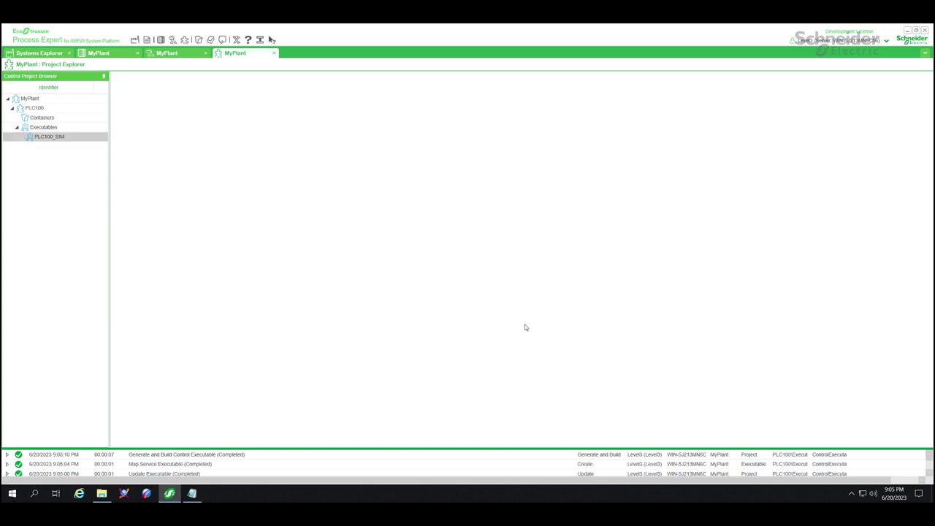
left_click(102, 492)
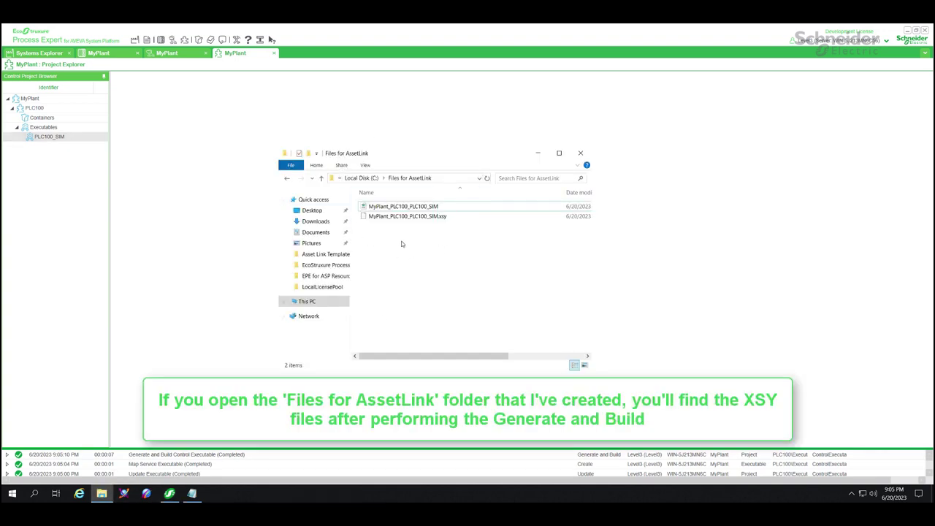
left_click(539, 152)
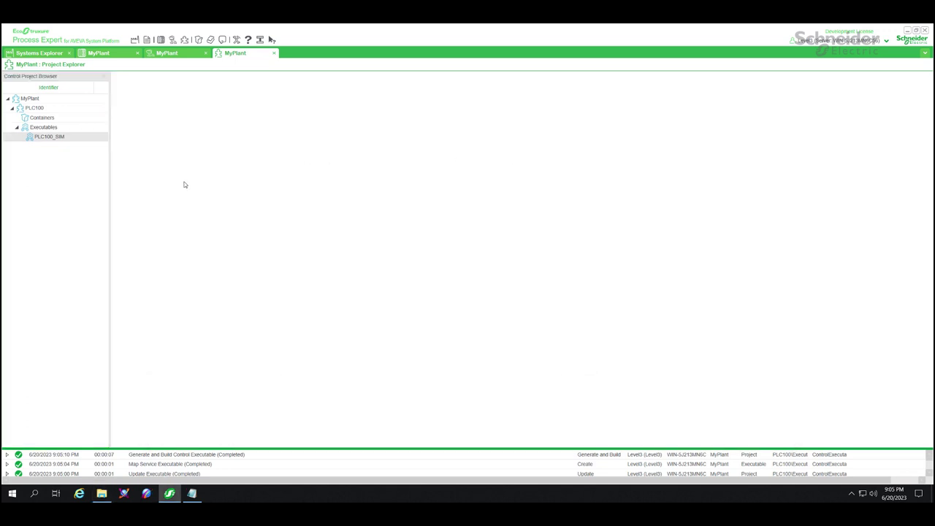
Show MyPlant's Topology Explorer, and start the Process Expert Controller Simulator from the desktop on port 502
left_click(102, 53)
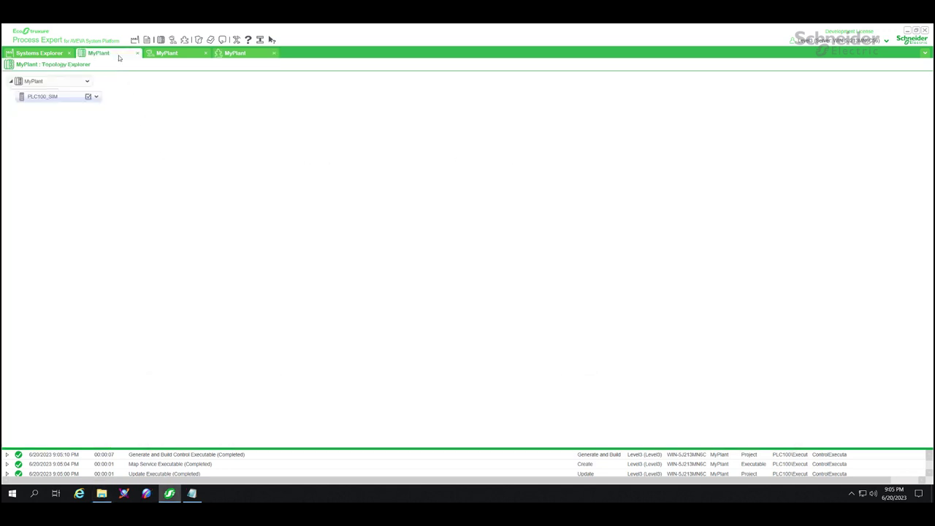
left_click(907, 33)
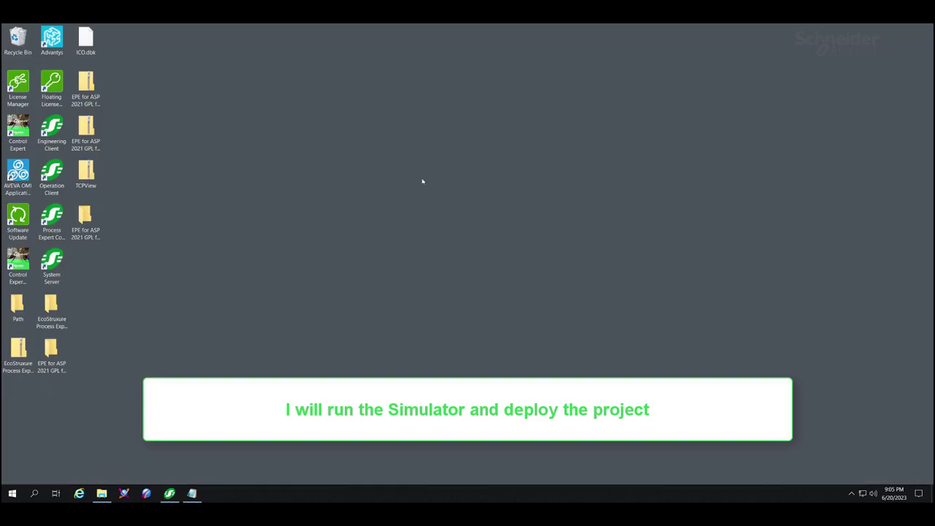
double_click(58, 229)
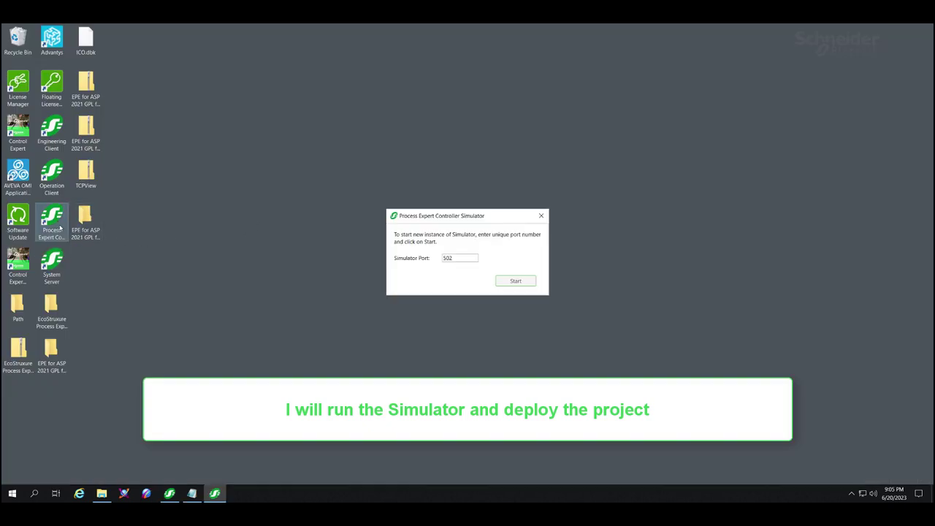
left_click(502, 282)
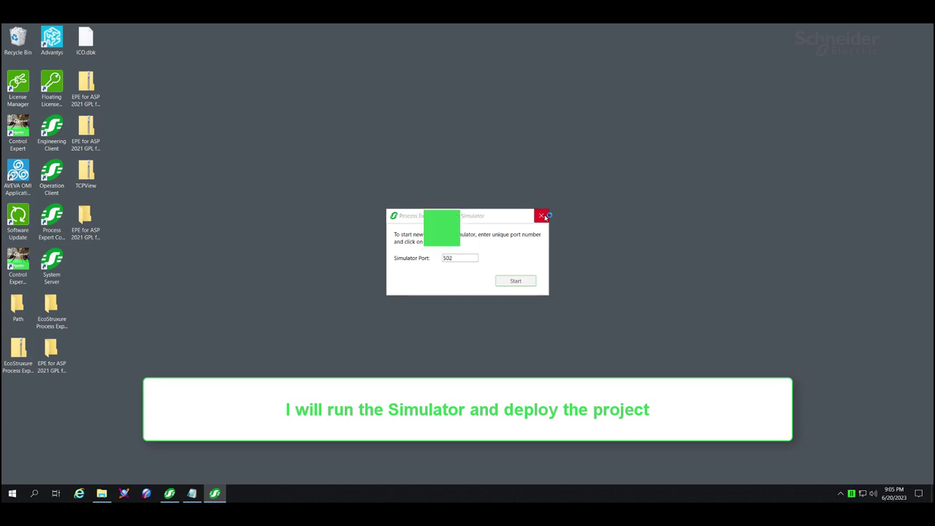
left_click(545, 217)
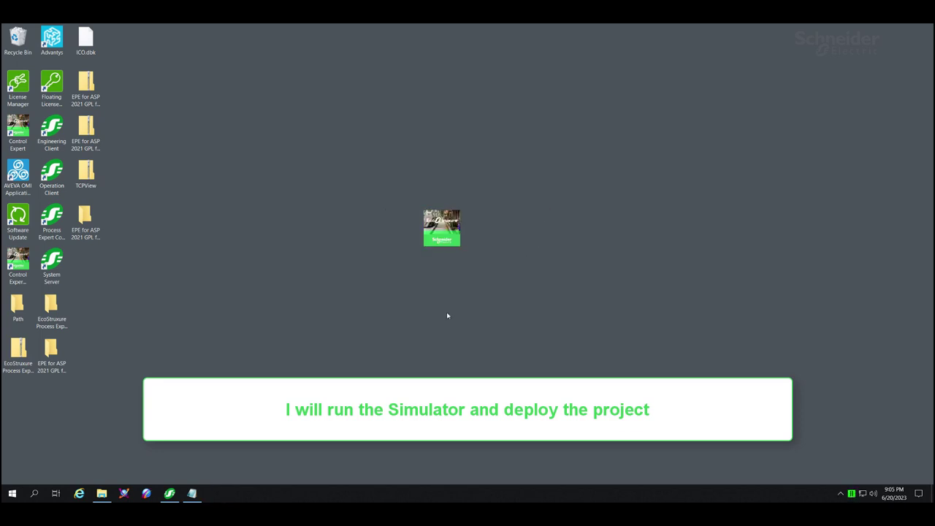
Clear the running PLC simulator and open its Simulator Panel
right_click(850, 493)
left_click(866, 413)
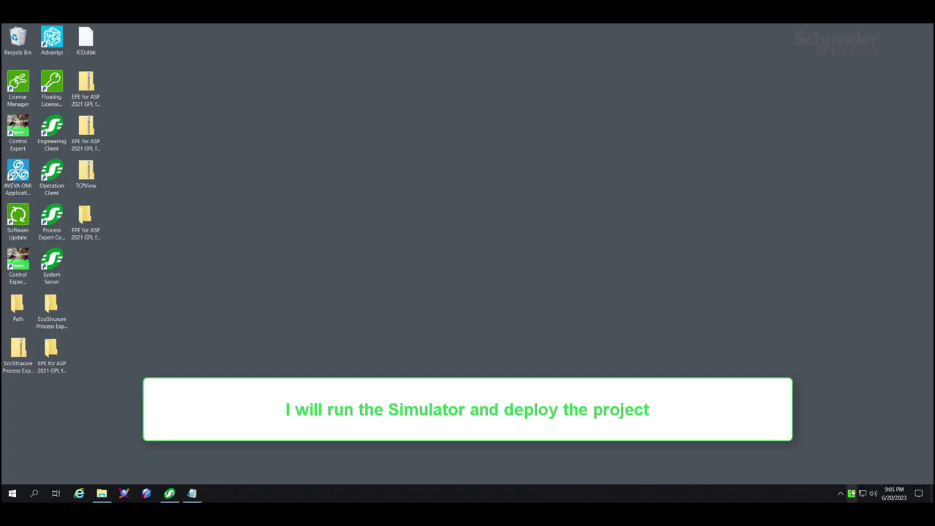
double_click(847, 493)
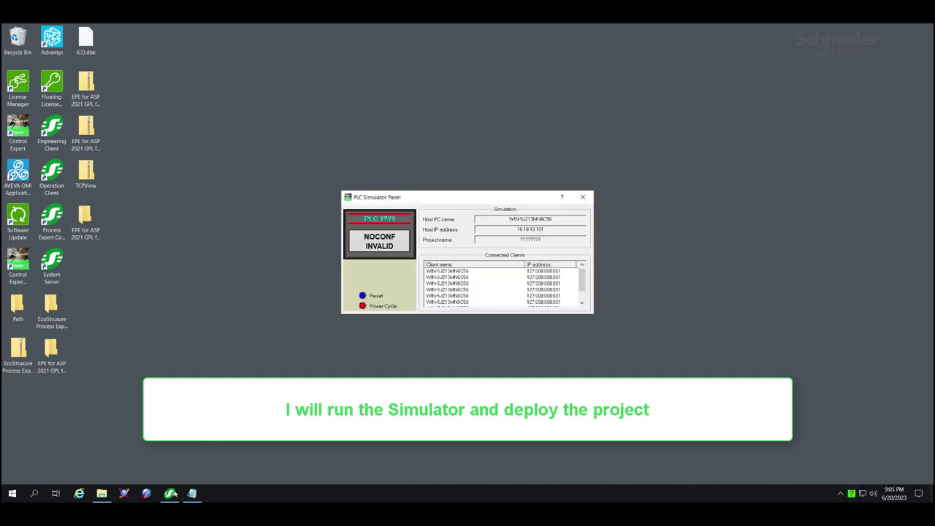
Deploy the built project to PLC100_SIM at 127.0.0.1:502 with the engine starting after deployment, and reopen the Simulator Panel
left_click(172, 494)
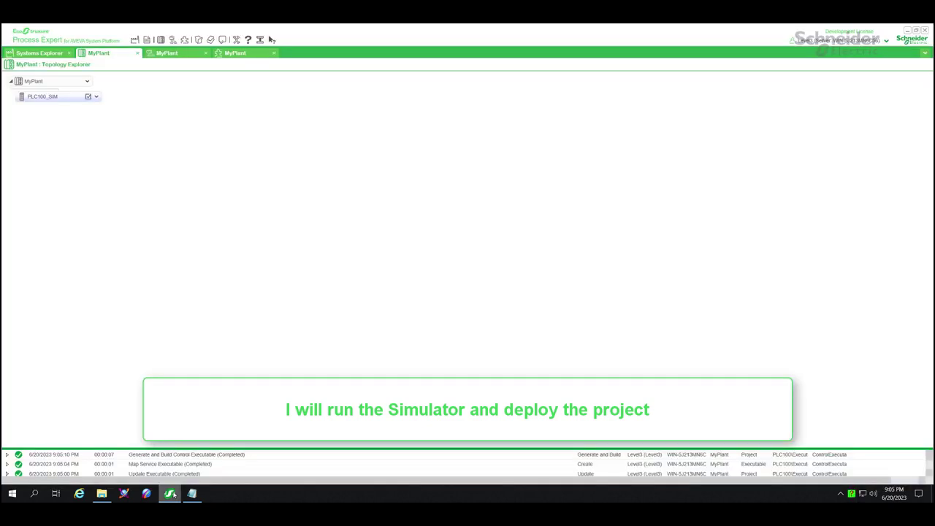
right_click(71, 100)
mouse_move(110, 173)
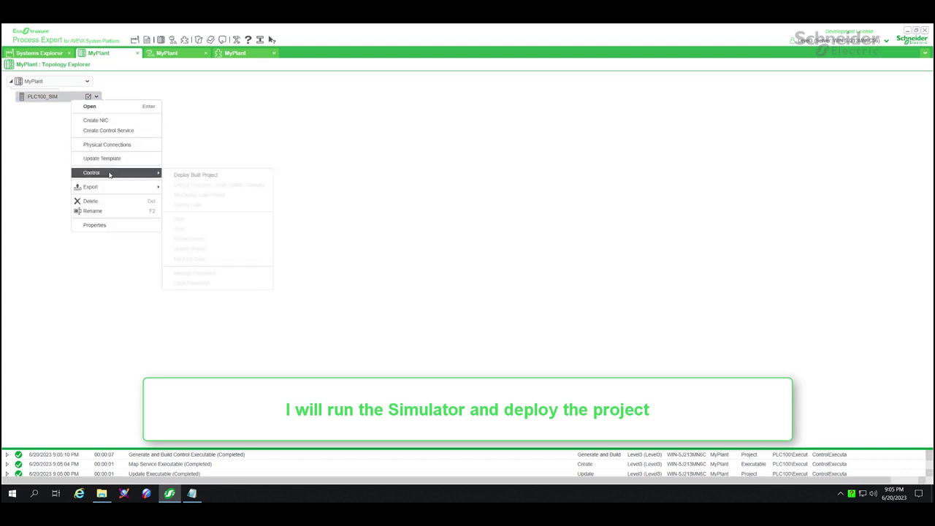
left_click(195, 175)
left_click(476, 282)
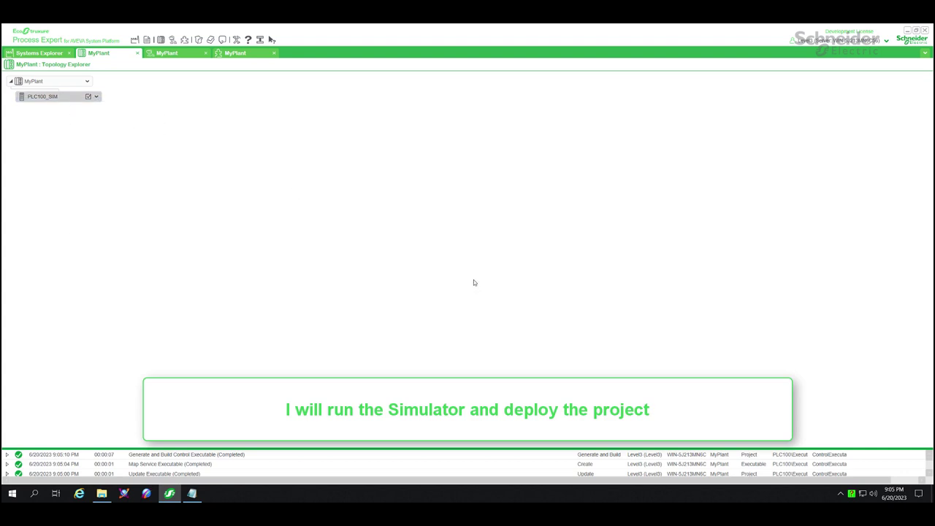
left_click(441, 238)
left_click(443, 248)
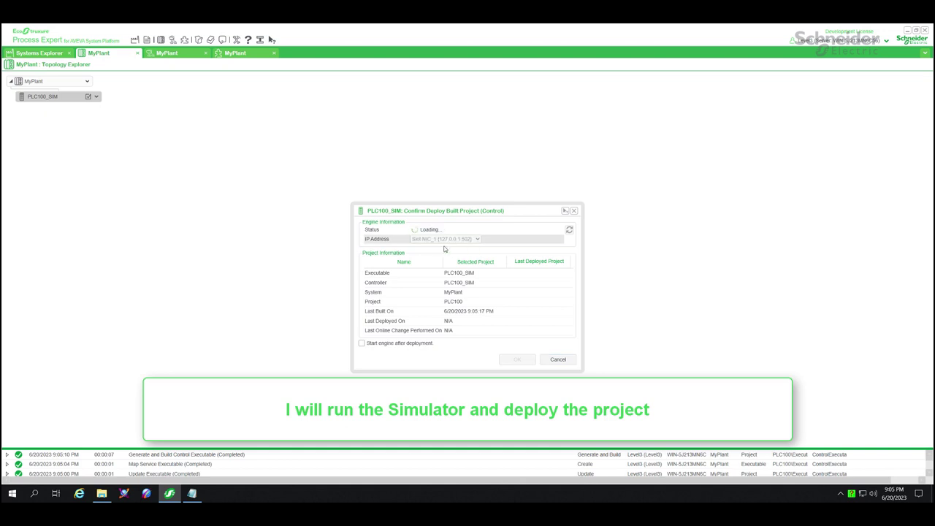
left_click(361, 344)
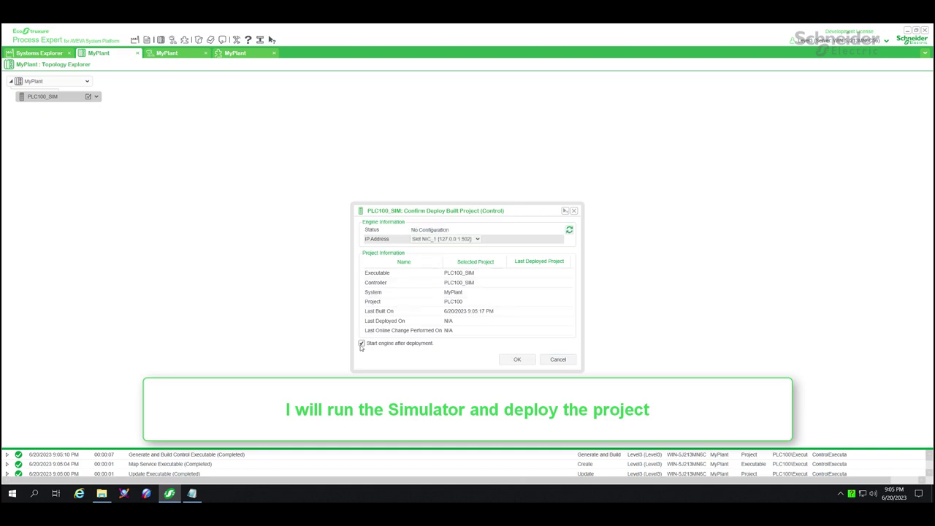
left_click(520, 363)
left_click(482, 271)
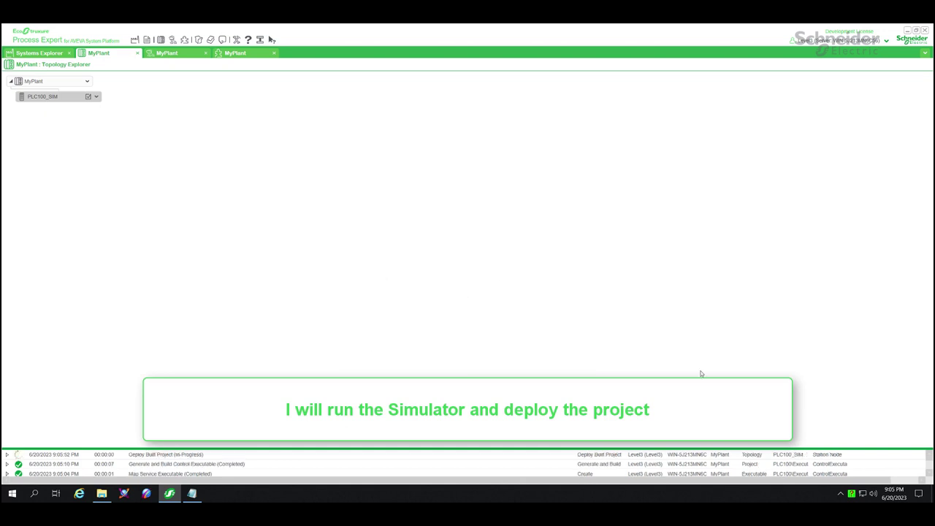
right_click(852, 493)
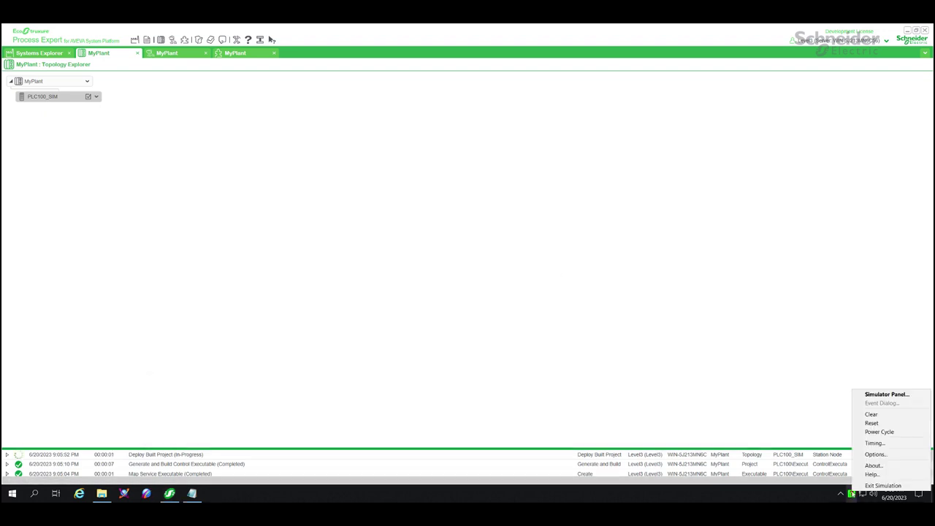
left_click(887, 393)
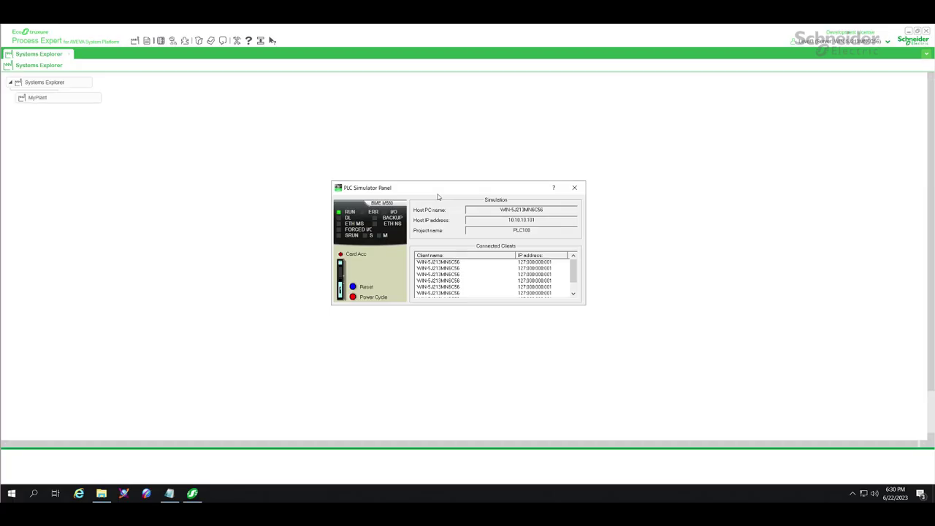
Launch the AVEVA System Platform Management Console and allow it to make changes to the device
left_click(12, 493)
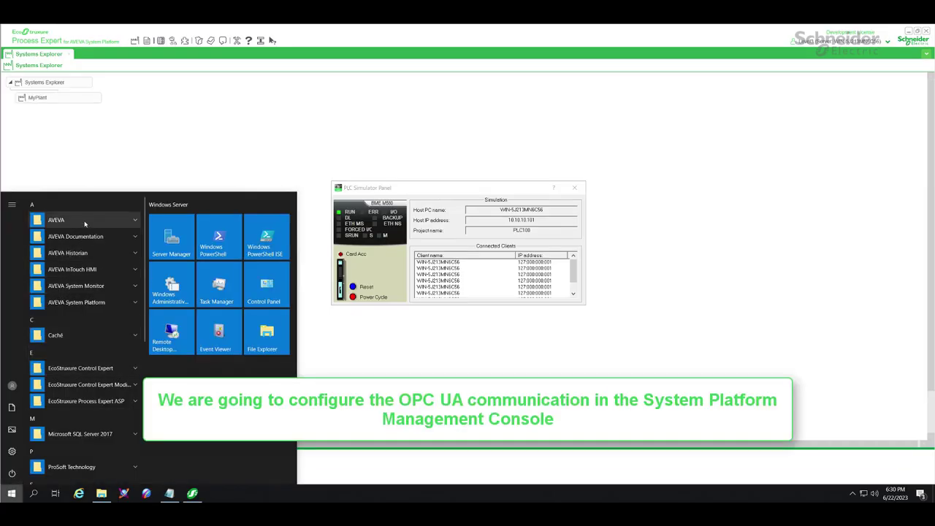
left_click(57, 219)
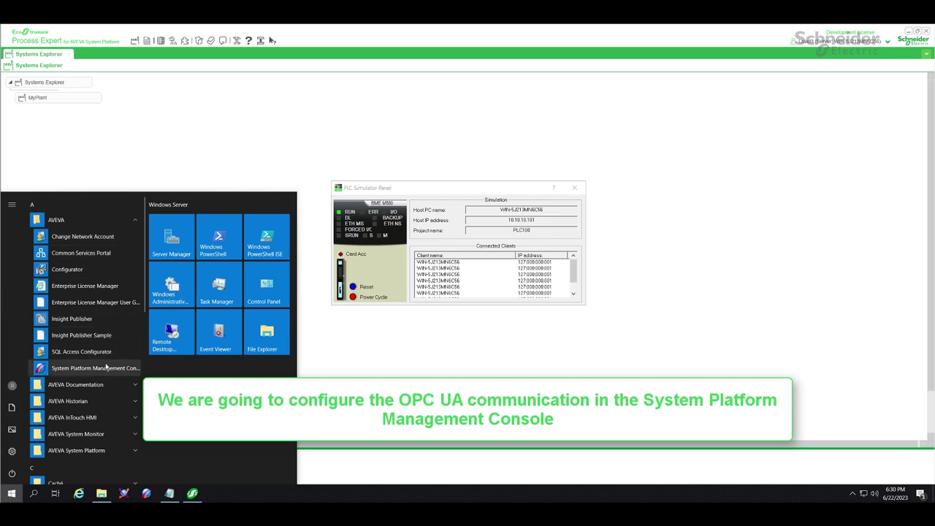
left_click(106, 368)
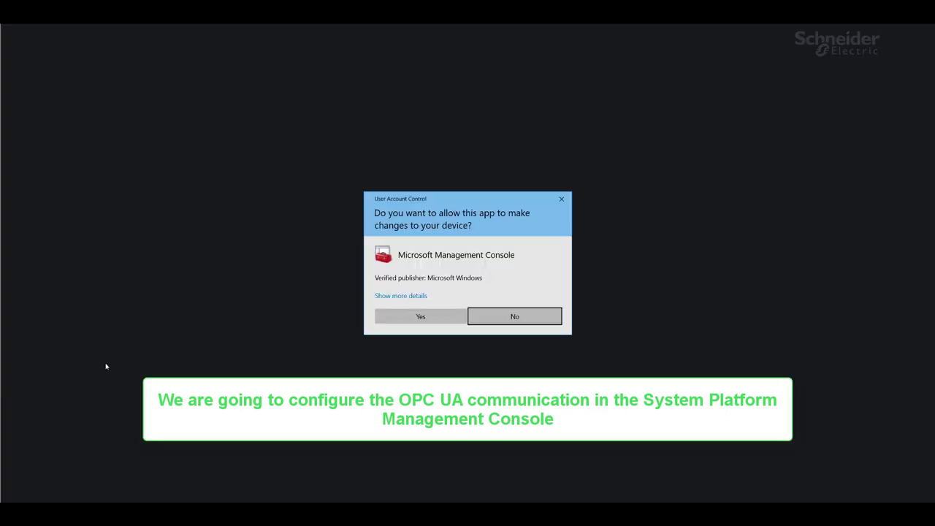
left_click(440, 321)
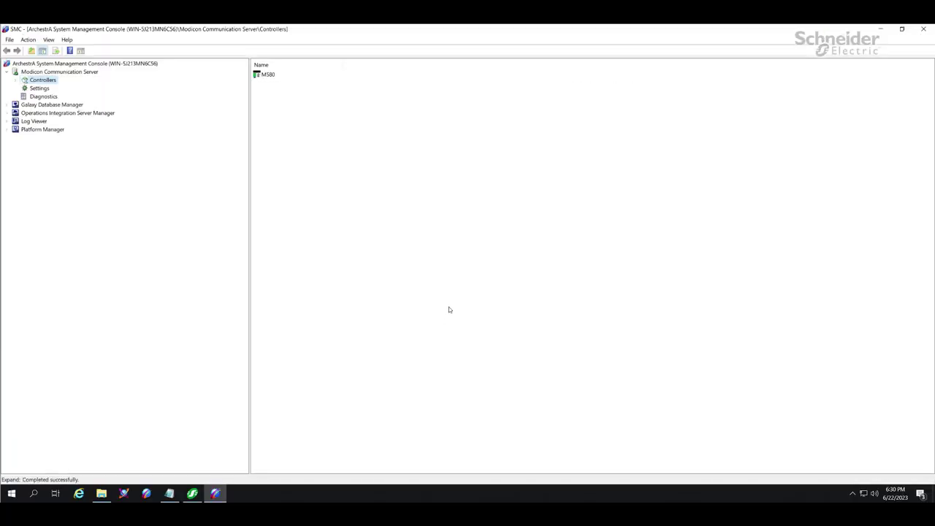
Create a device under the Modicon Communication Server's Controllers and rename it PLC100
left_click(16, 82)
right_click(41, 81)
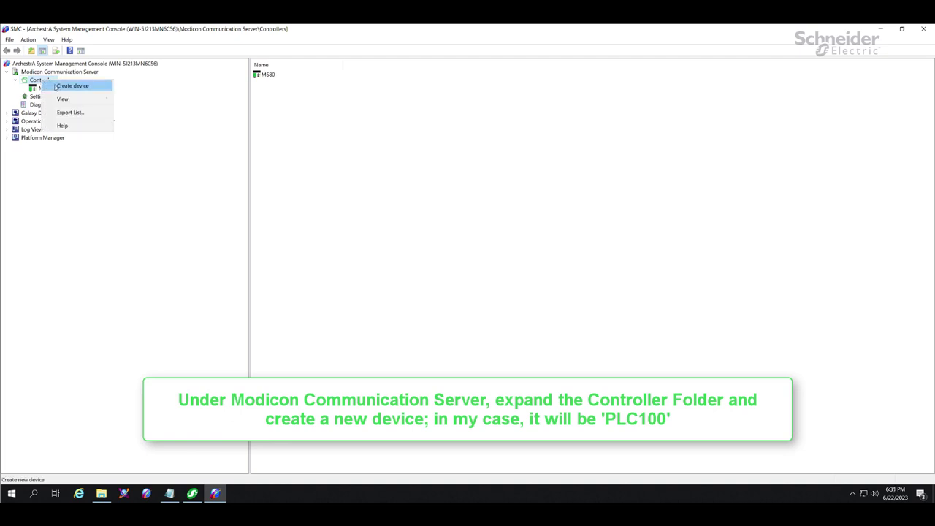
left_click(72, 86)
right_click(52, 100)
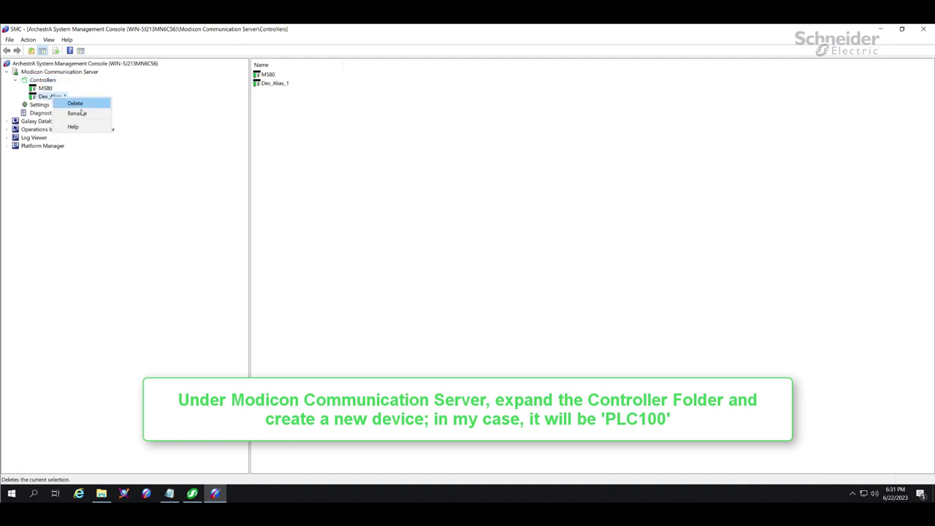
left_click(82, 114)
type("PLC100")
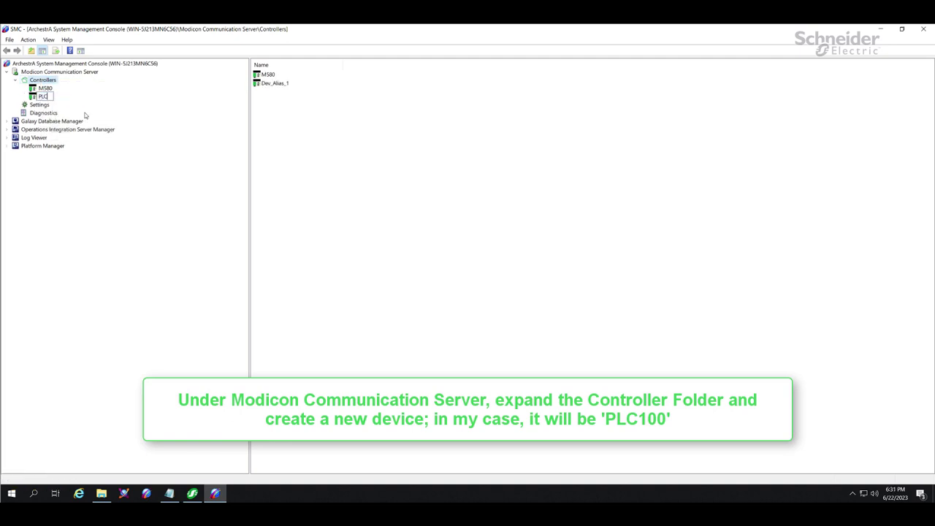
key("Return")
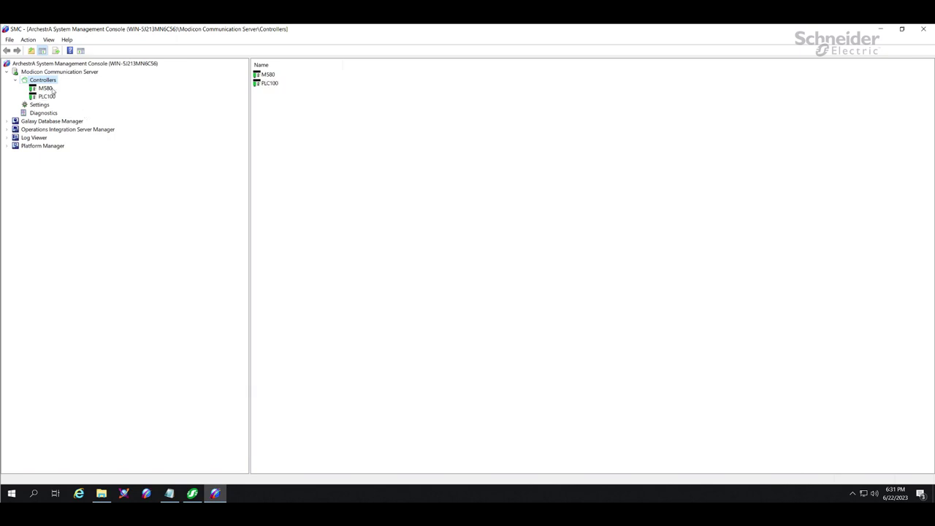
Delete the M580 device from the Modicon Communication Server's Controllers
right_click(51, 89)
left_click(69, 97)
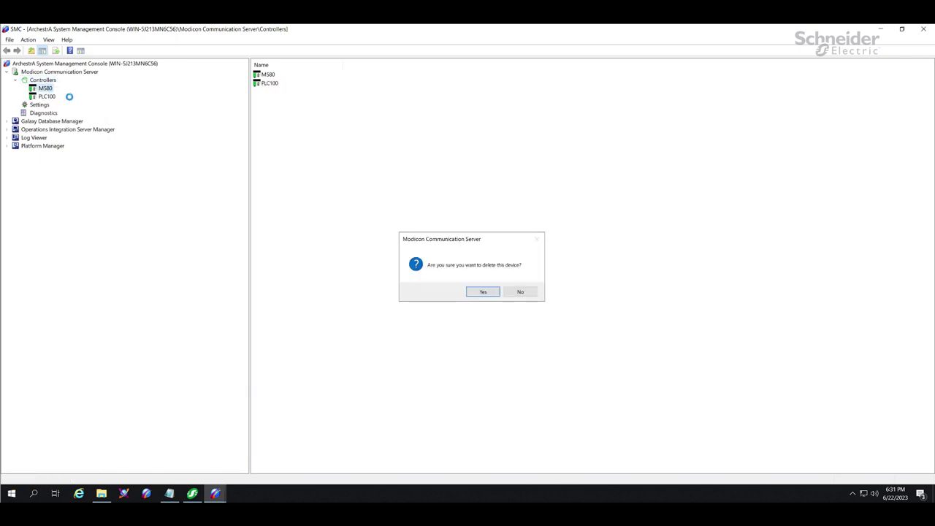
left_click(463, 291)
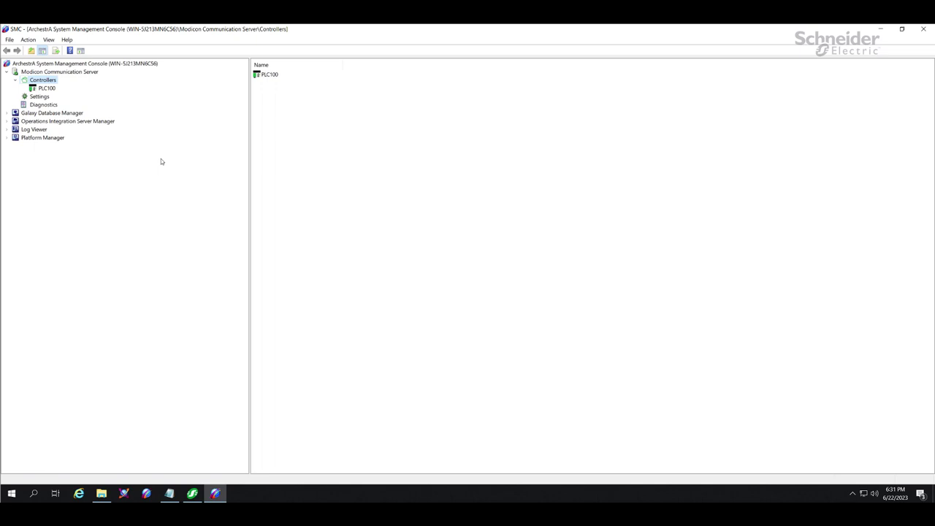
Configure the PLC100 controller with device type M580 and Device Address 1 as 127.0.0.1, and save it
double_click(46, 88)
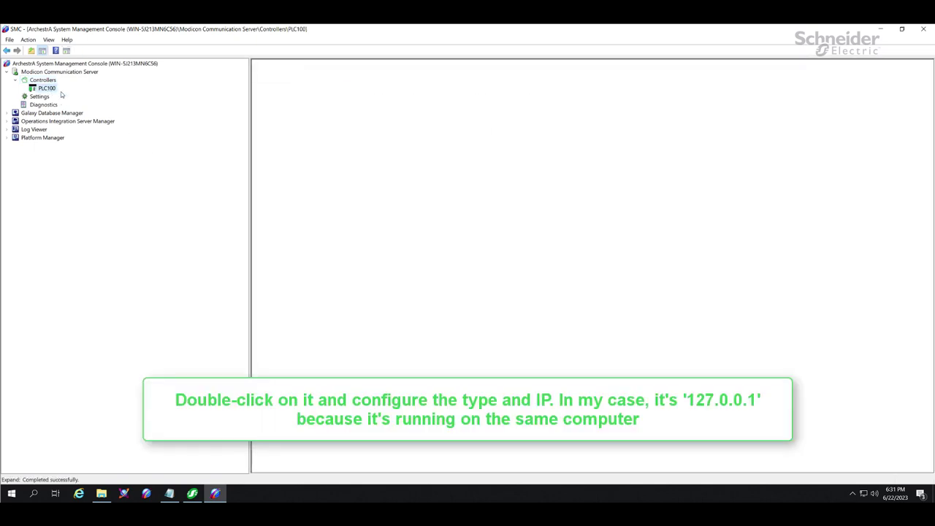
left_click(514, 133)
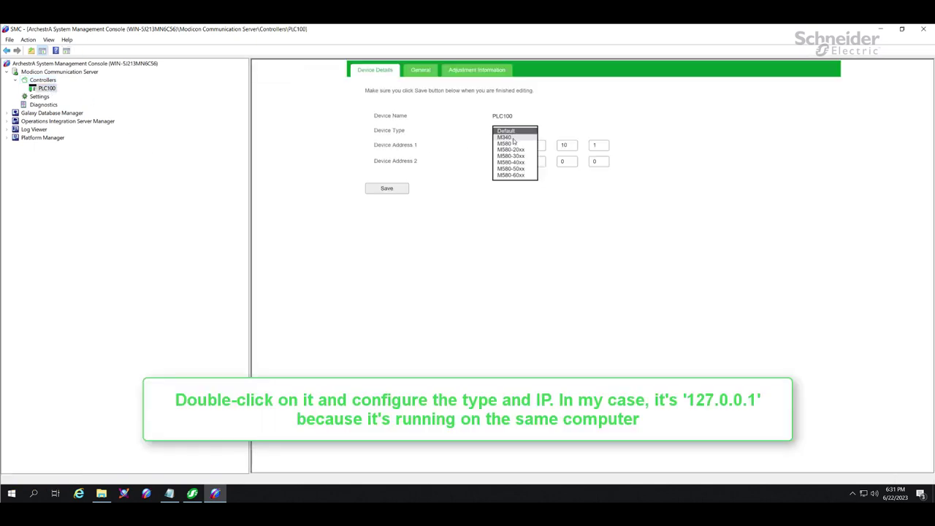
left_click(511, 143)
double_click(501, 146)
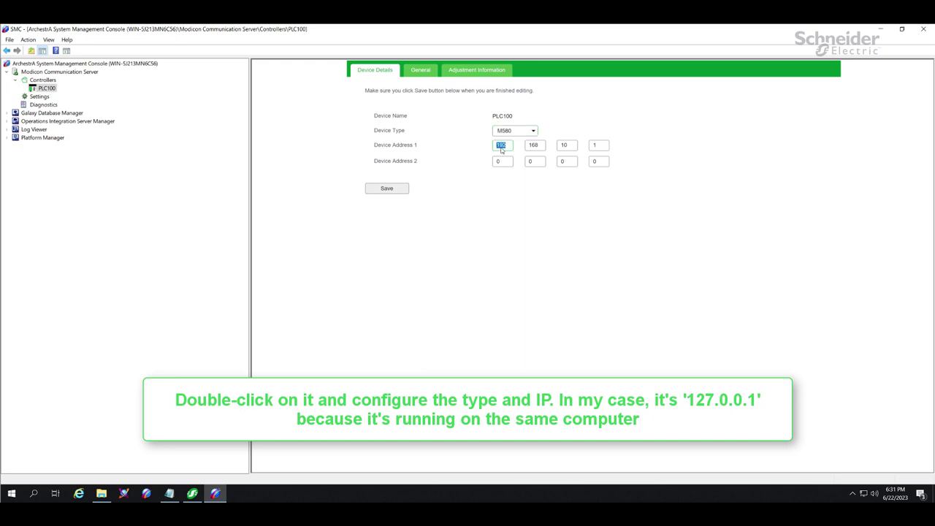
type("127")
double_click(531, 145)
type("0")
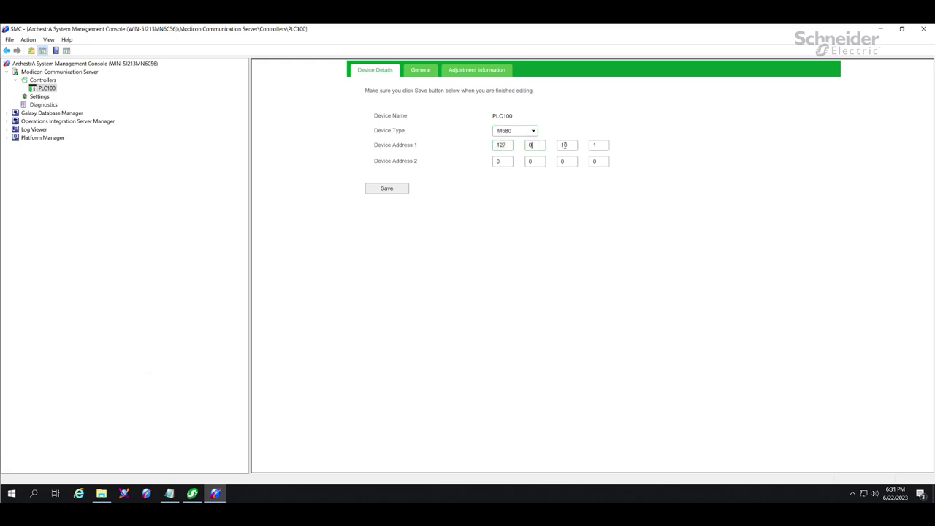
double_click(564, 145)
type("0")
left_click(397, 190)
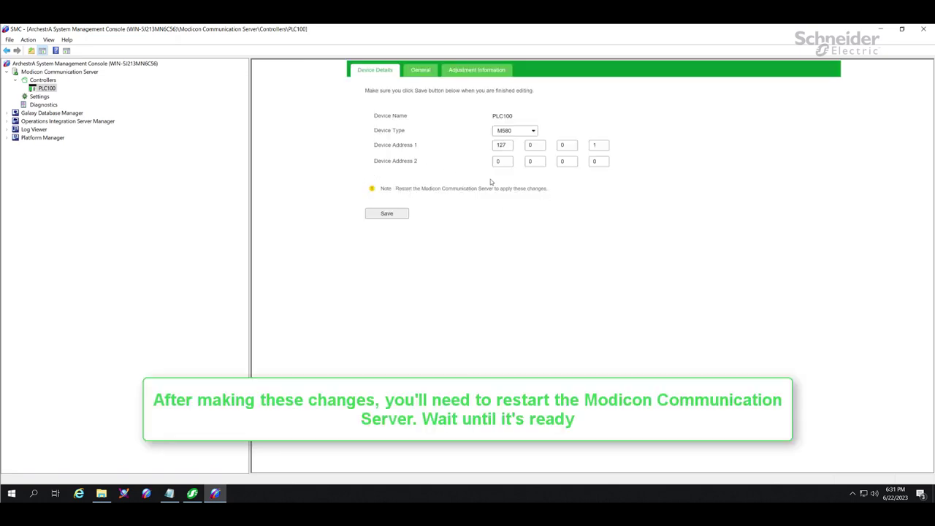
Restart the Modicon Communication Server and reopen the PLC100 device details
left_click(43, 73)
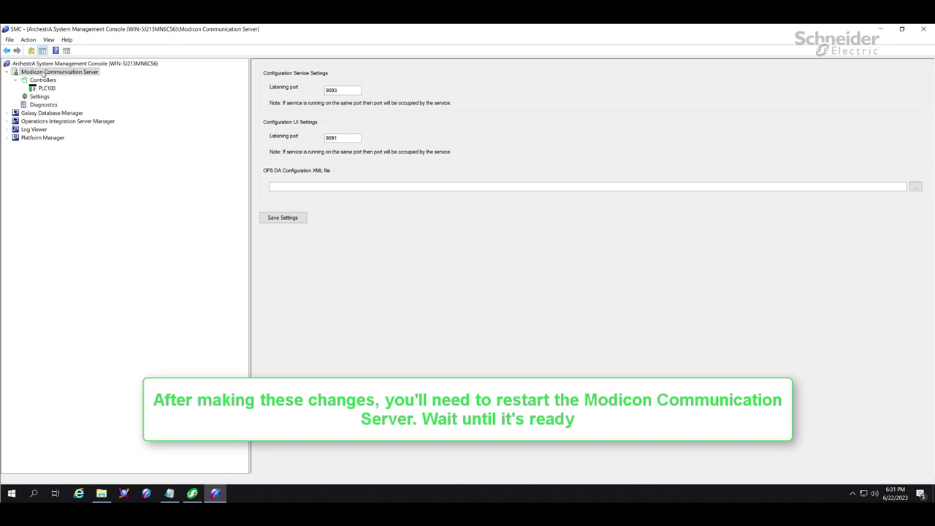
right_click(43, 73)
left_click(70, 98)
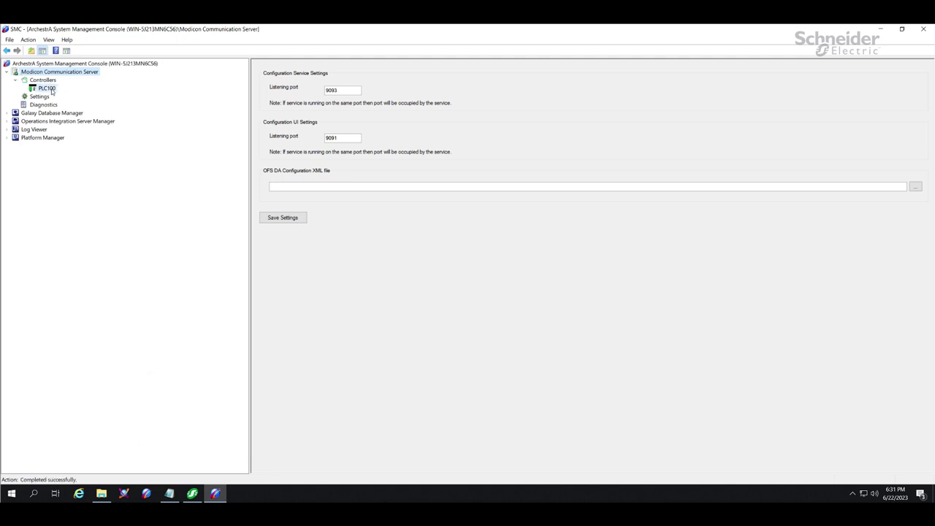
left_click(47, 88)
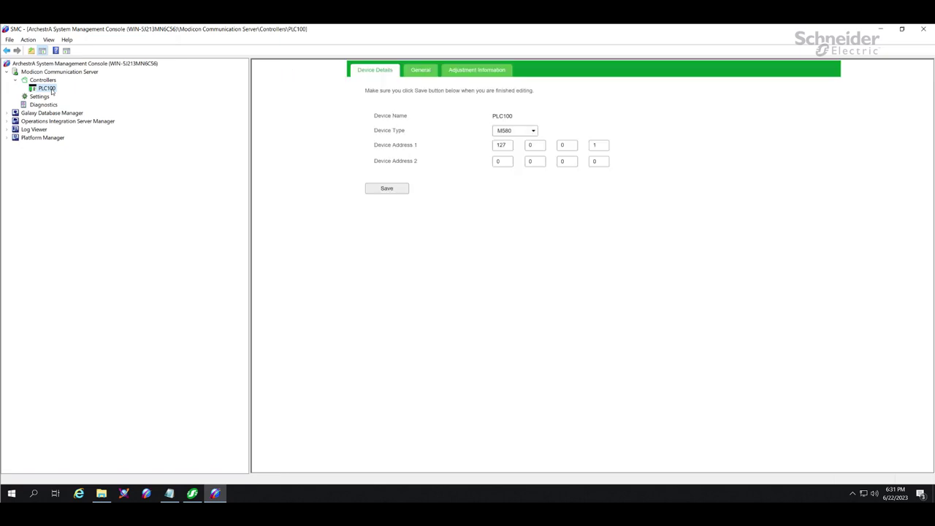
Open the MCS_Connection parameters in the OI.GATEWAY.3 configuration under the Operations Integration Server Manager's Standards - Gateway node
left_click(7, 121)
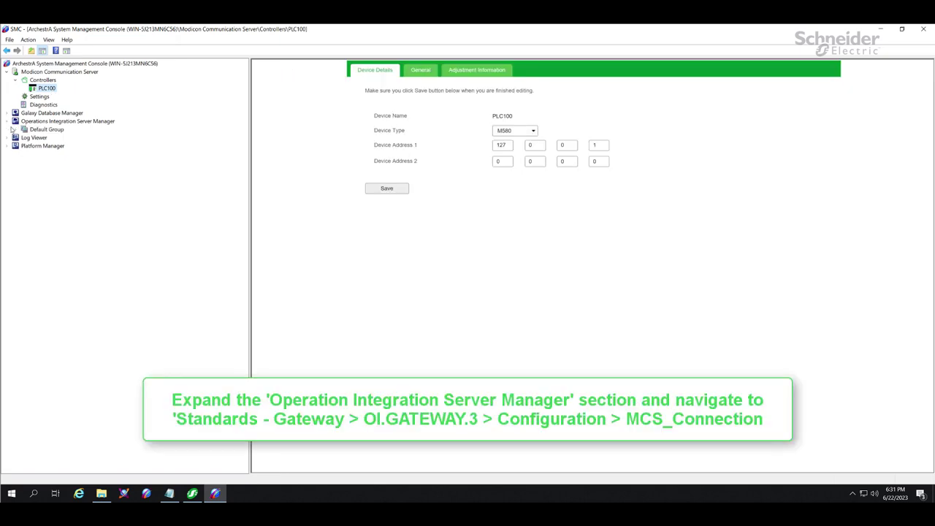
left_click(15, 129)
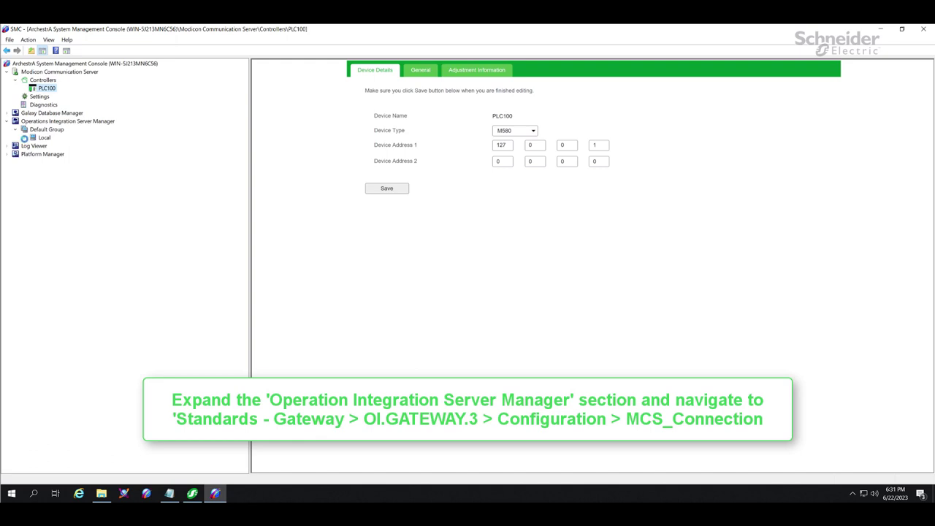
left_click(24, 138)
left_click(33, 146)
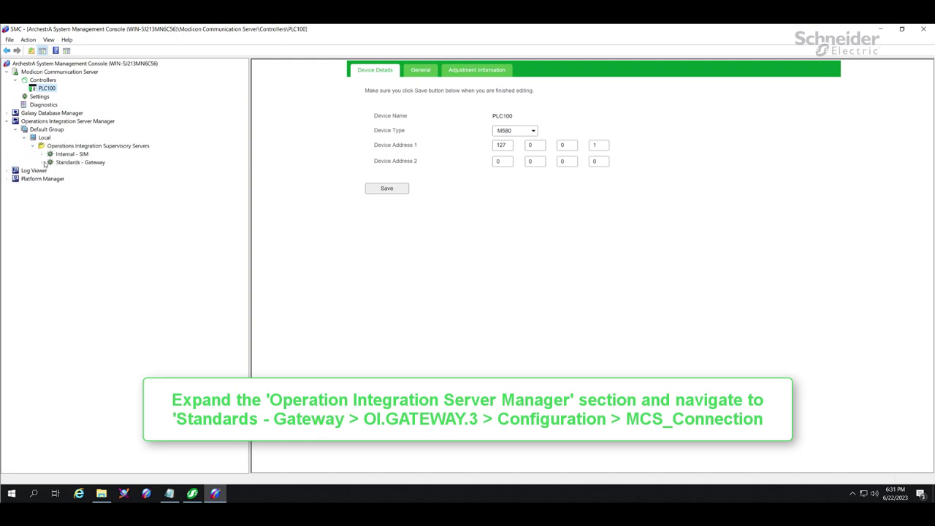
left_click(43, 162)
left_click(50, 171)
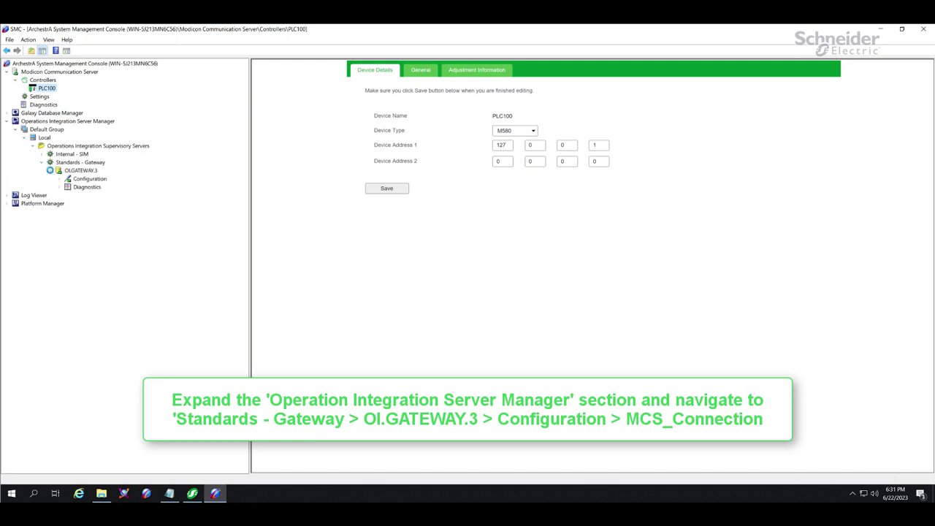
left_click(59, 179)
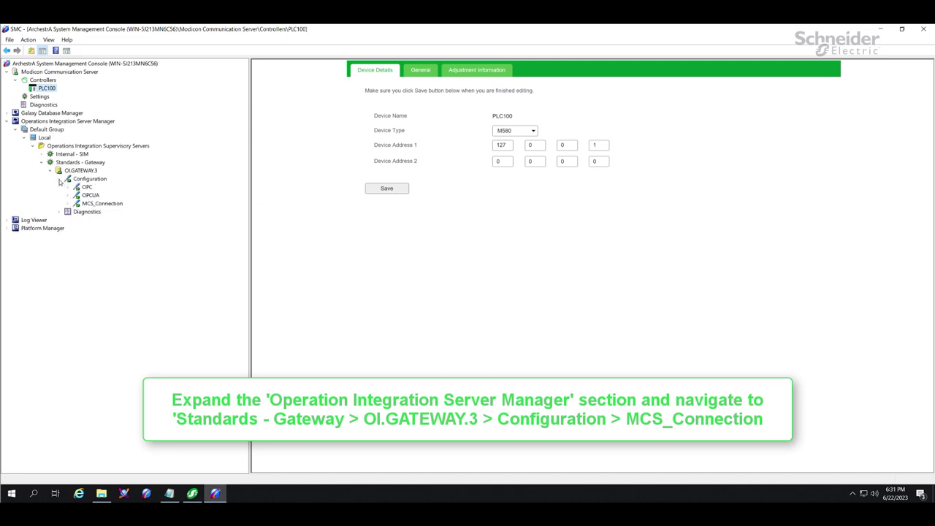
left_click(97, 204)
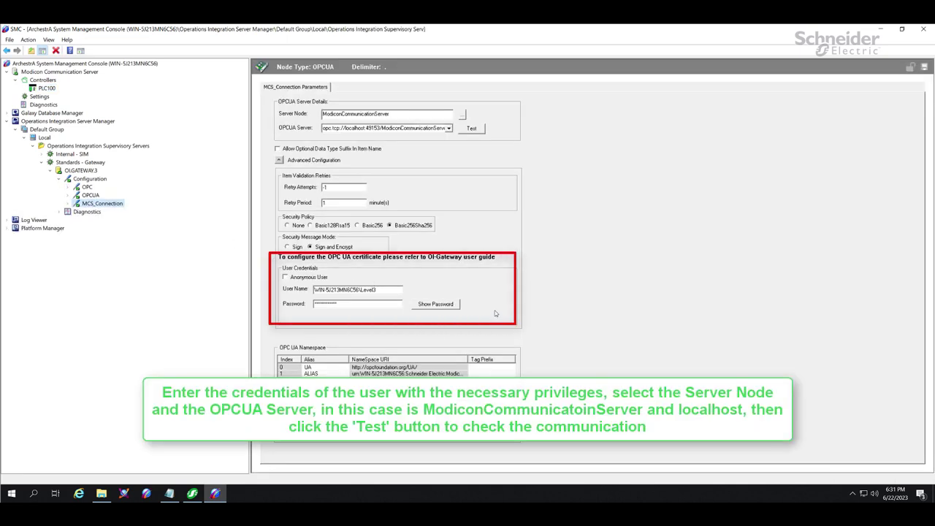
Check the group memberships of the local Windows user Level3 in Computer Management, and close its windows
right_click(11, 493)
left_click(50, 341)
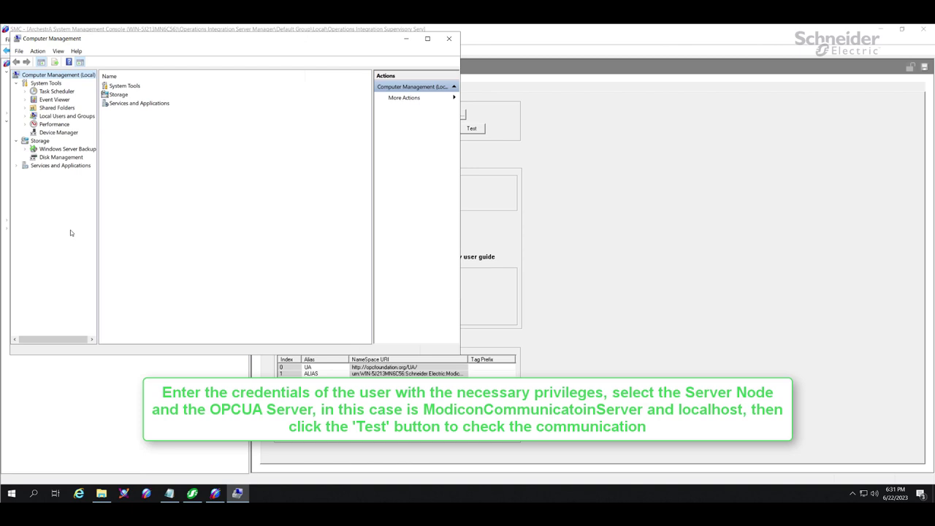
left_click(63, 116)
double_click(120, 87)
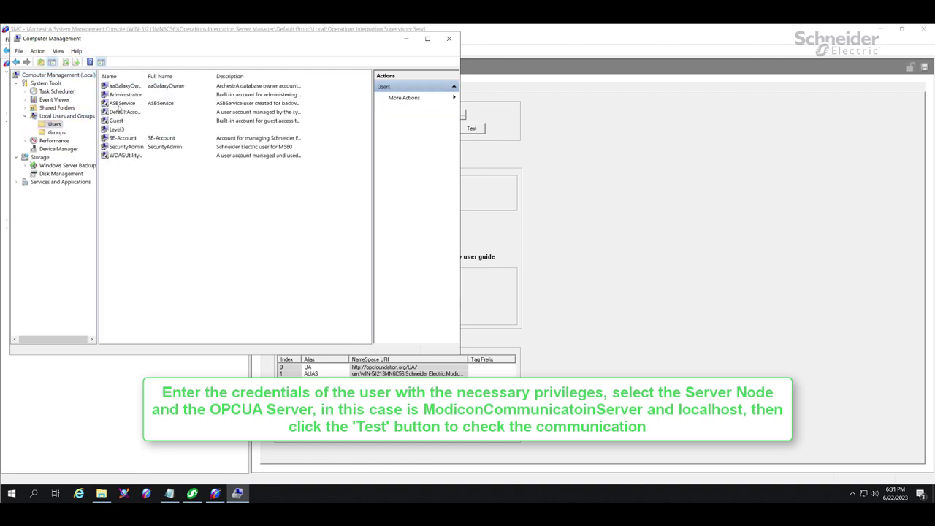
double_click(118, 130)
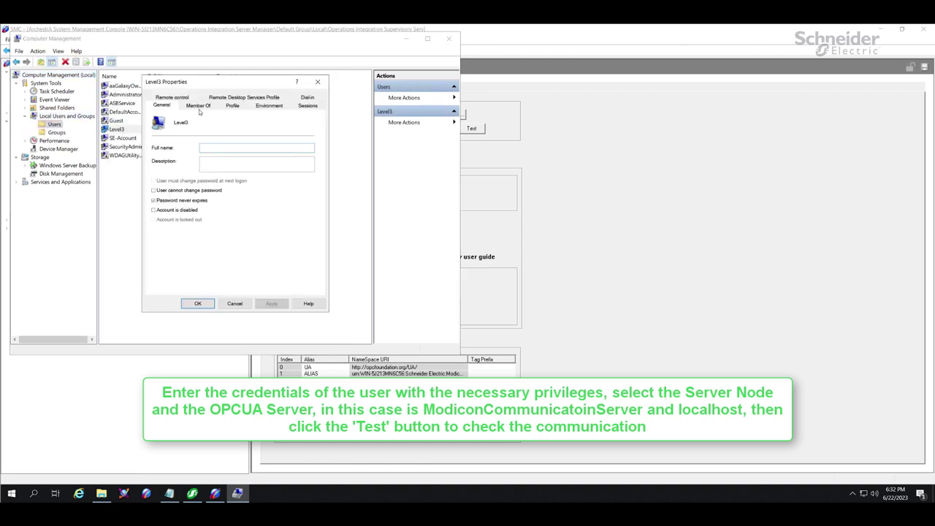
left_click(199, 107)
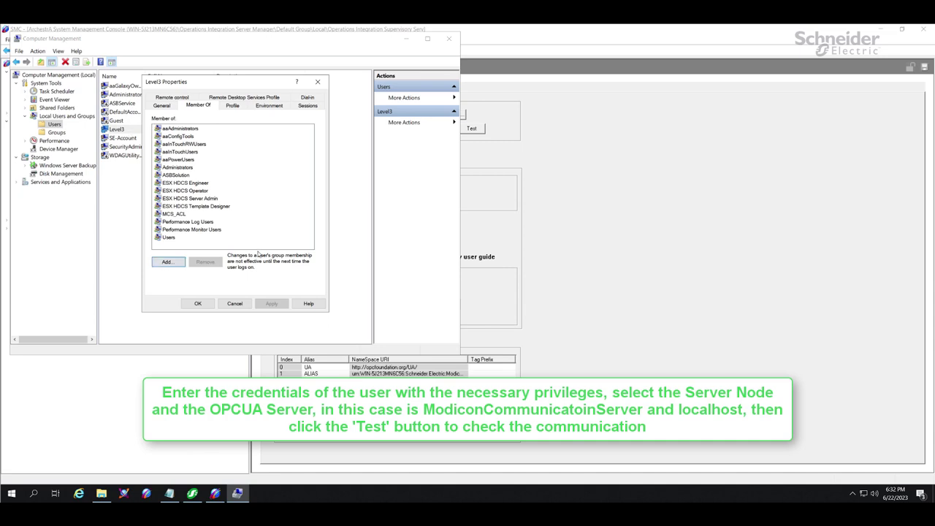
left_click(317, 81)
left_click(449, 38)
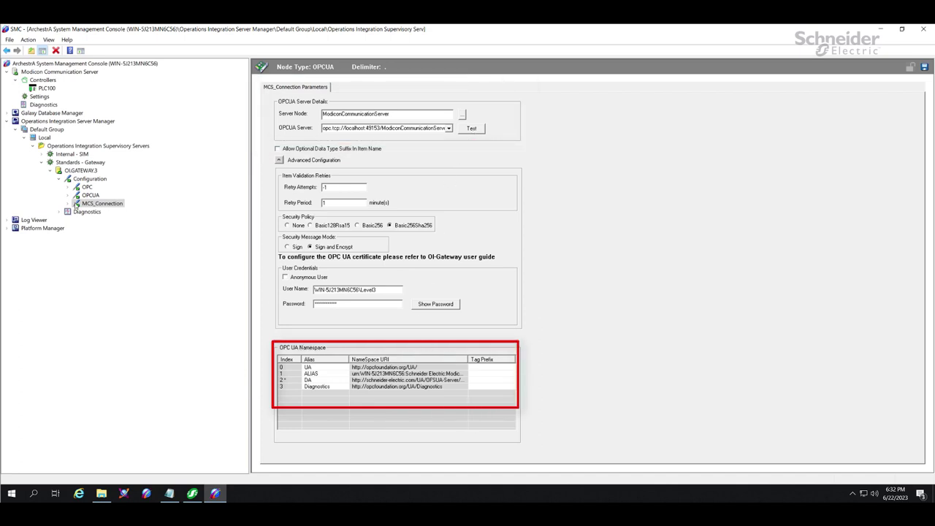
Open the DeviceGroup of MCS_Connection and launch its OPCUA tag browser
left_click(68, 204)
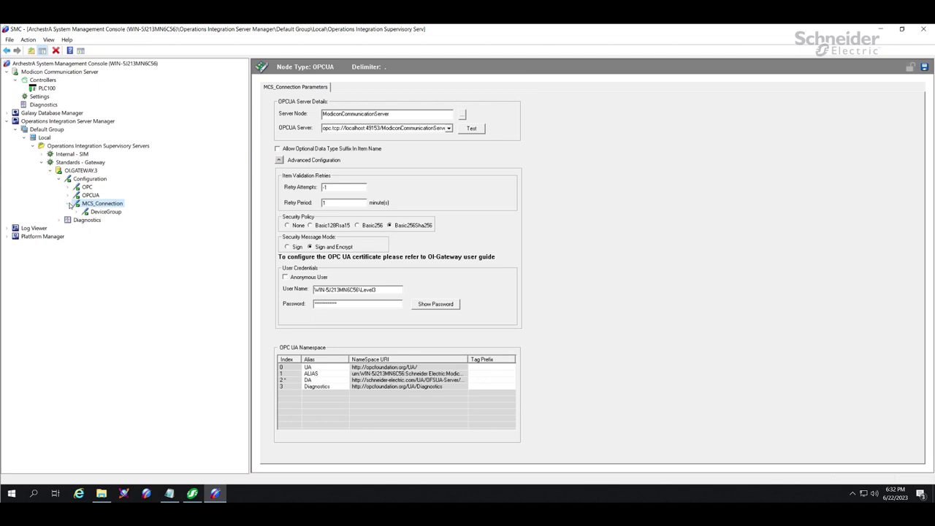
left_click(106, 214)
left_click(467, 280)
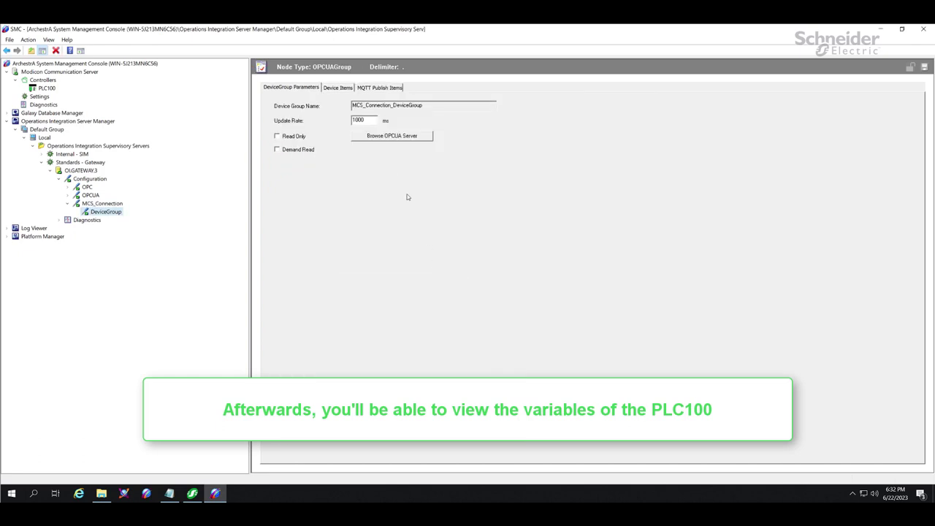
left_click(384, 137)
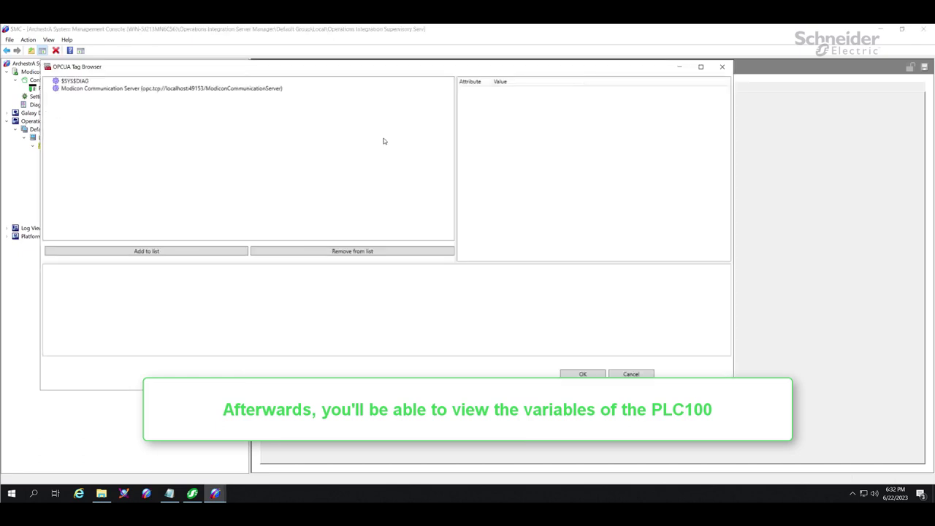
Examine the PLC100 variables under the server's DA node, including the members of Motor100_MotorGP_ST, and close the tag browser
left_click(59, 90)
left_click(49, 89)
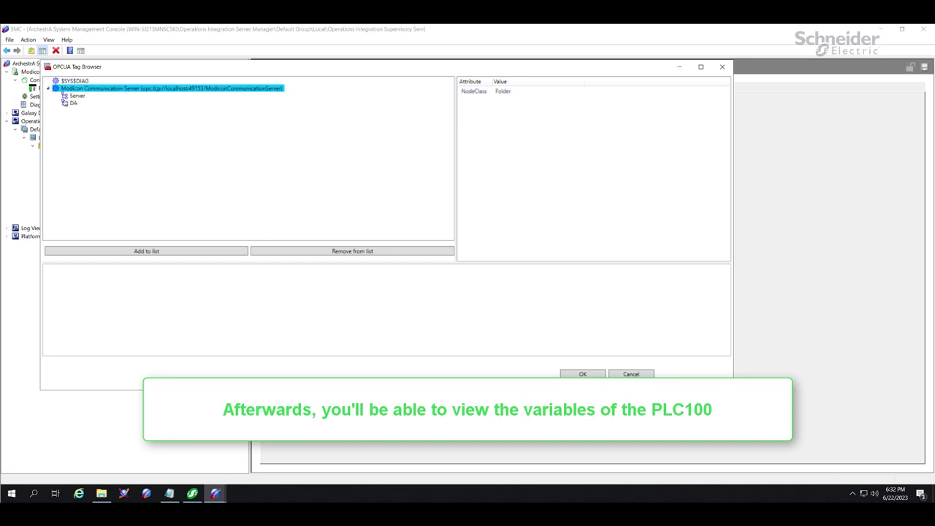
left_click(73, 104)
left_click(57, 104)
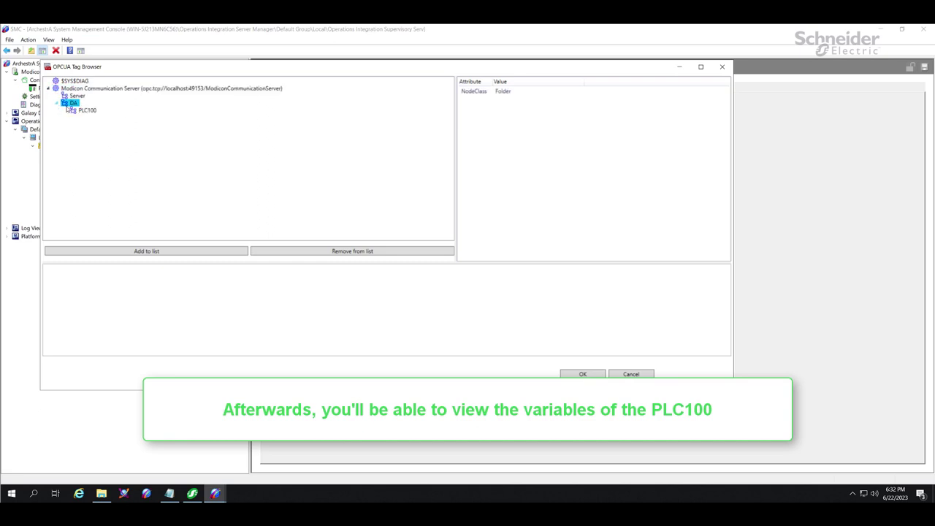
left_click(74, 109)
left_click(66, 110)
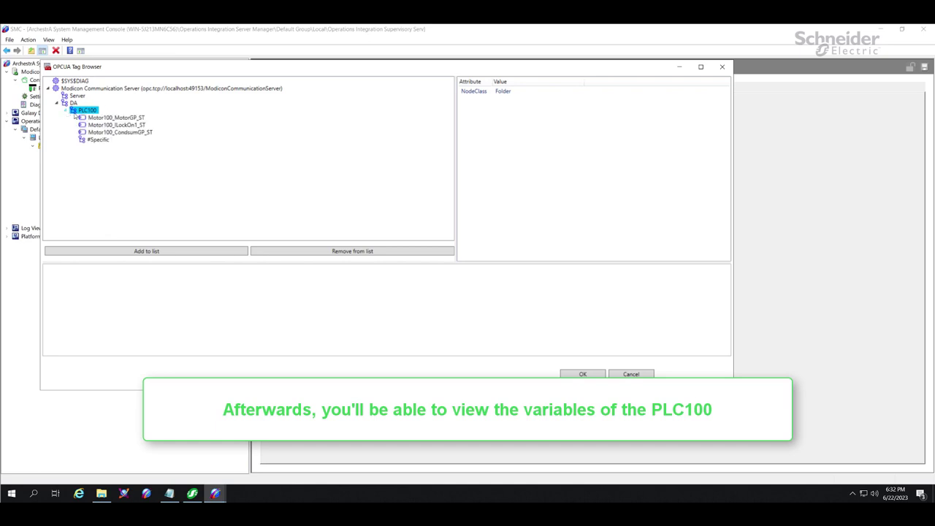
left_click(103, 118)
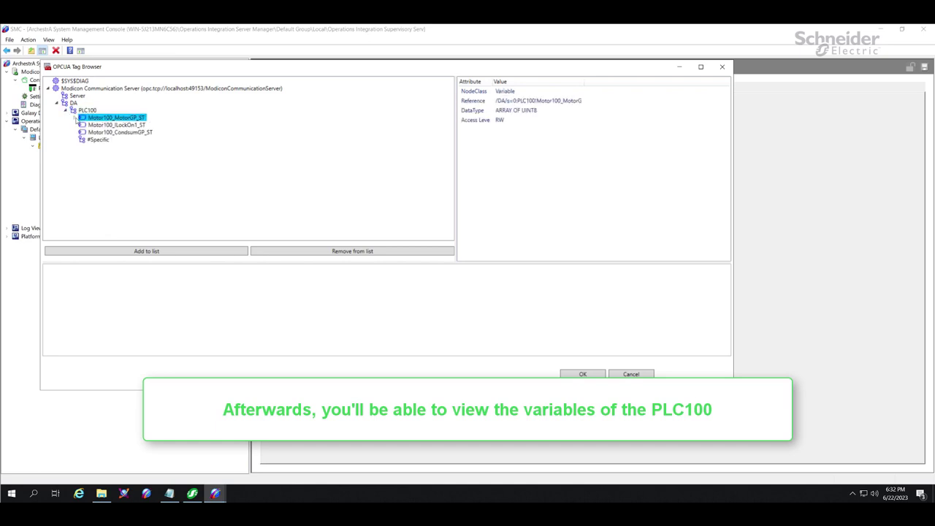
left_click(75, 118)
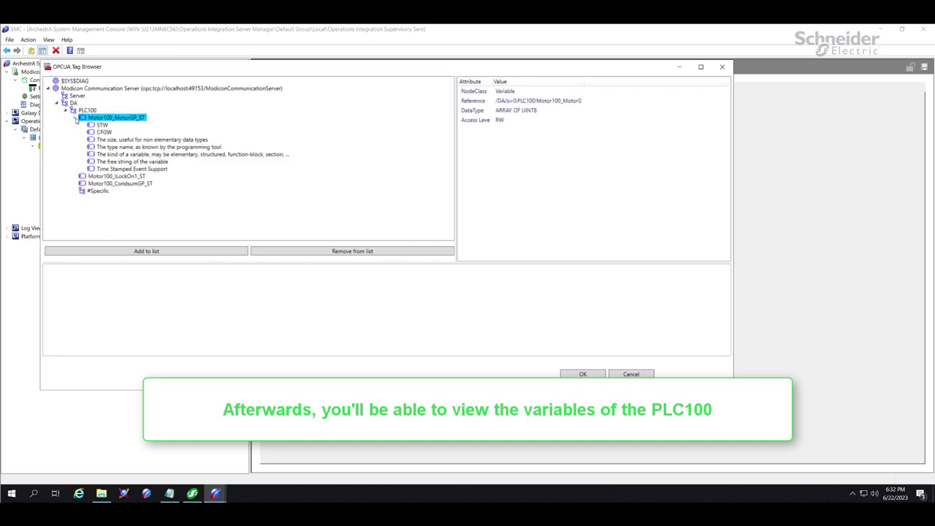
left_click(722, 67)
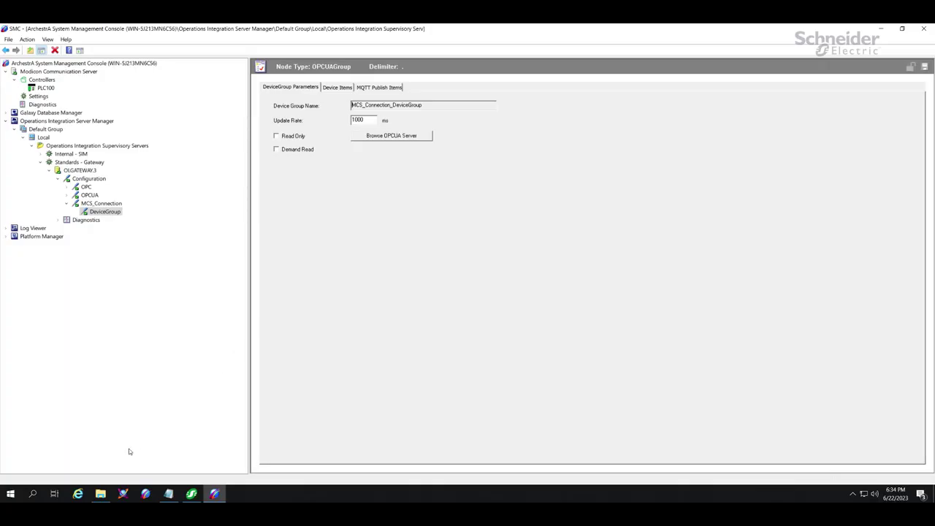
In File Explorer, open C:\ProgramData\Schneider Electric\GPL for Aveva System Platform\Galaxy Backup and locate the GPLBlankGalaxy cabinet file
left_click(100, 494)
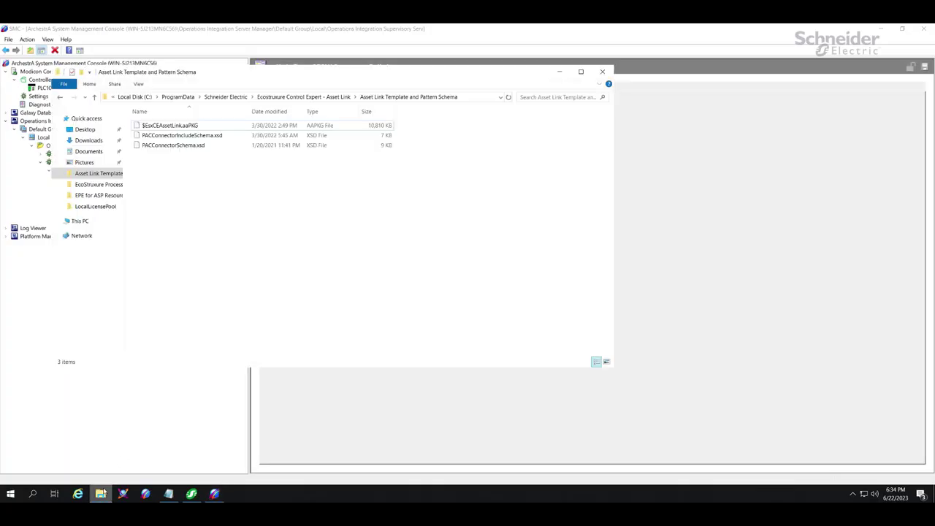
left_click(79, 221)
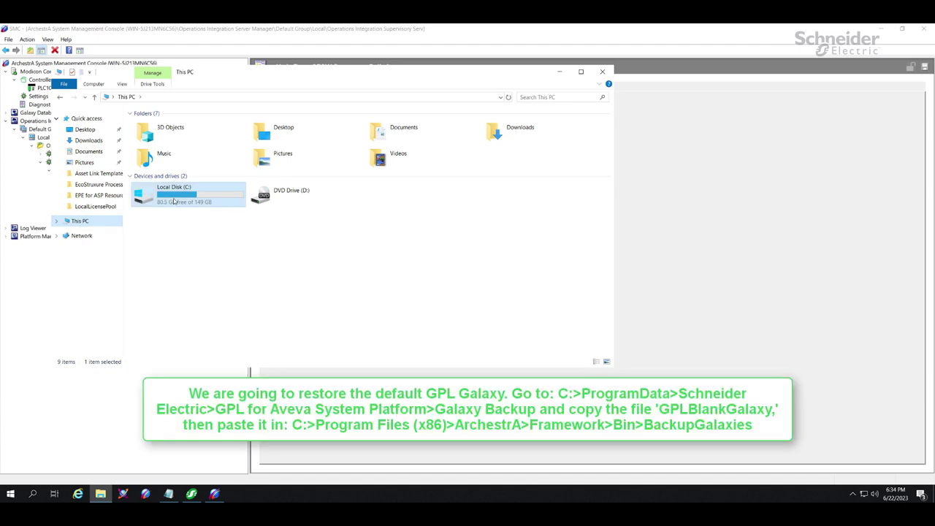
double_click(173, 202)
double_click(162, 175)
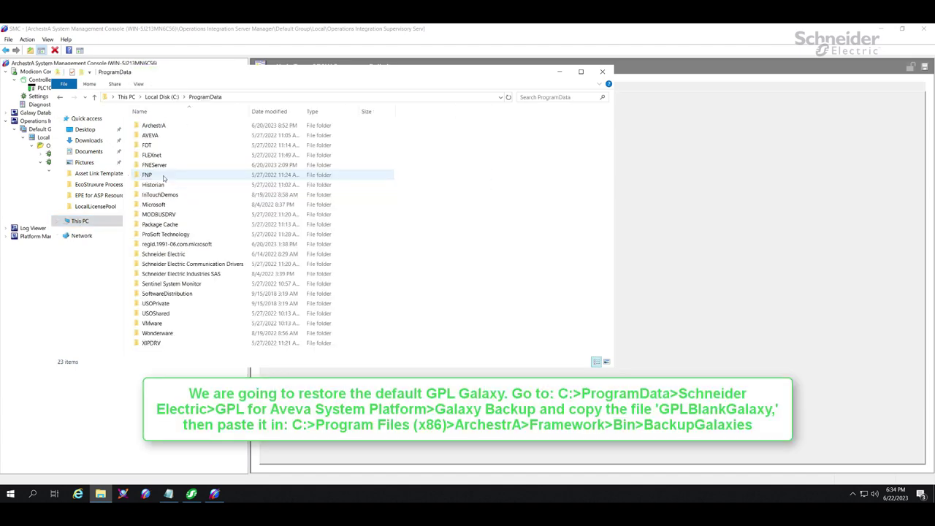
double_click(183, 254)
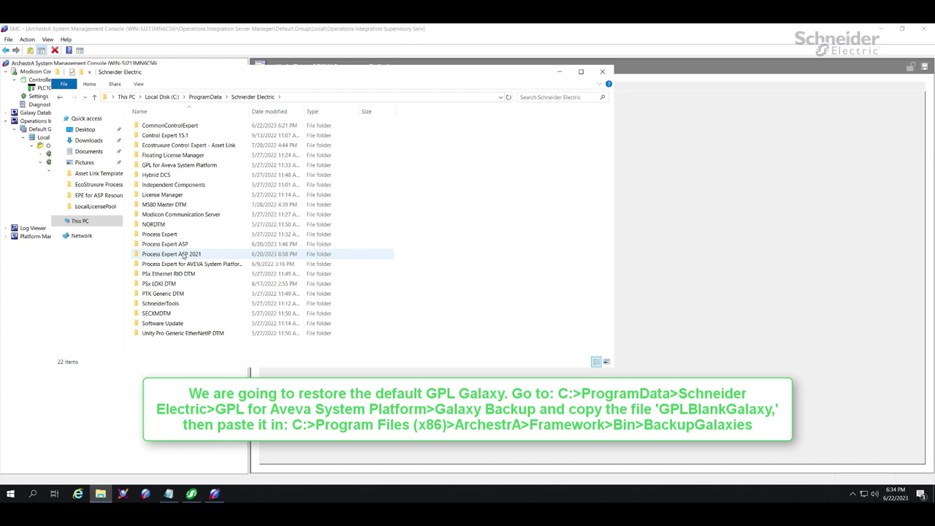
double_click(180, 165)
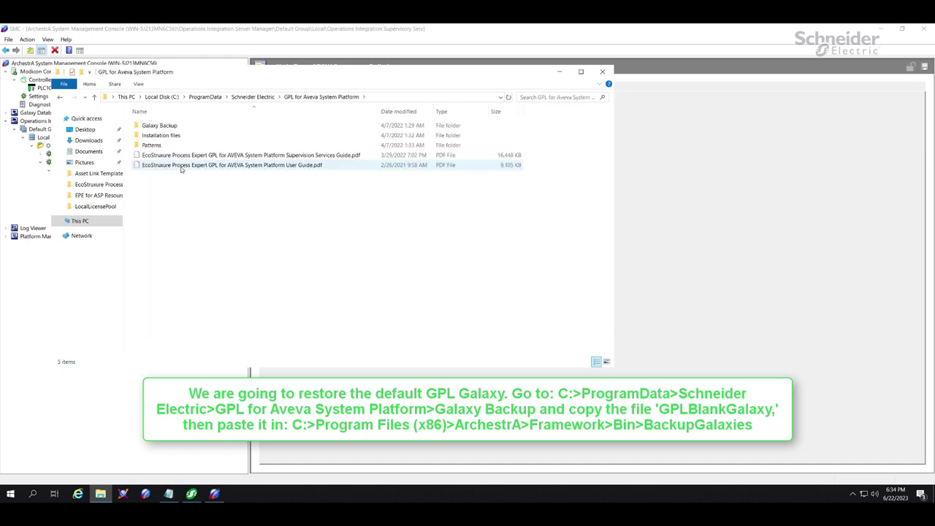
double_click(173, 126)
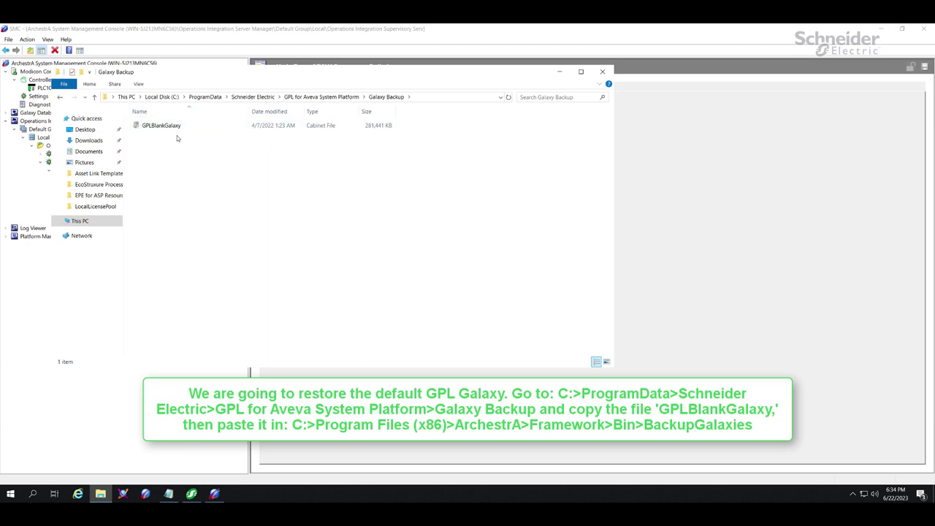
right_click(171, 129)
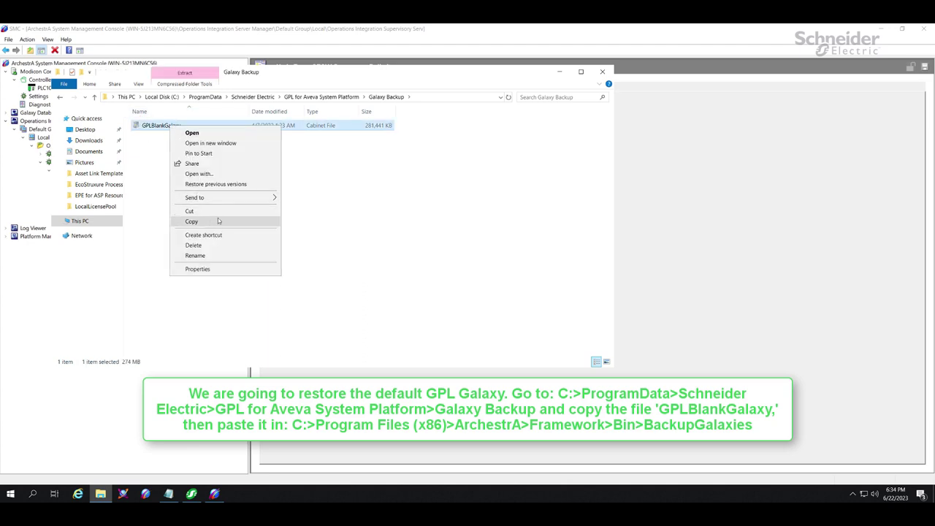
left_click(342, 227)
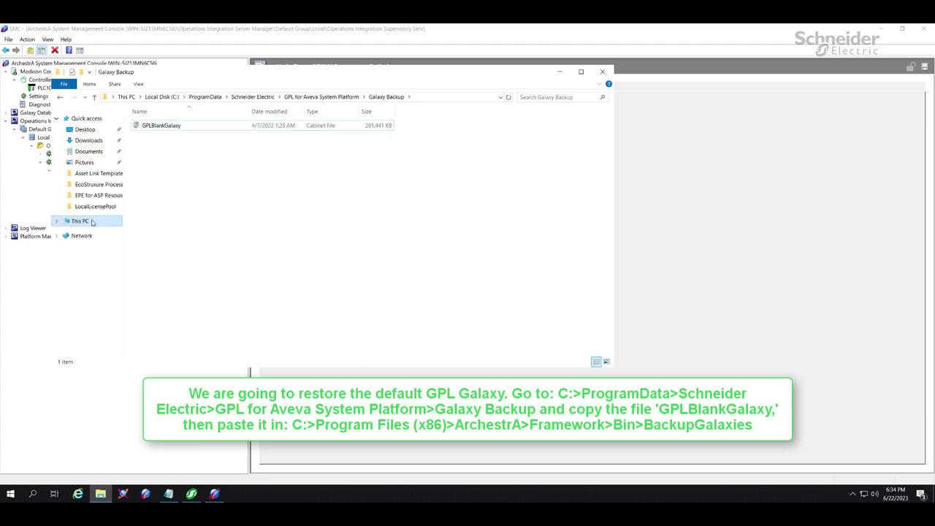
Open C:\Program Files (x86)\ArchestrA\Framework\Bin\BackupGalaxies to check the available Galaxy backup files
left_click(92, 222)
double_click(185, 204)
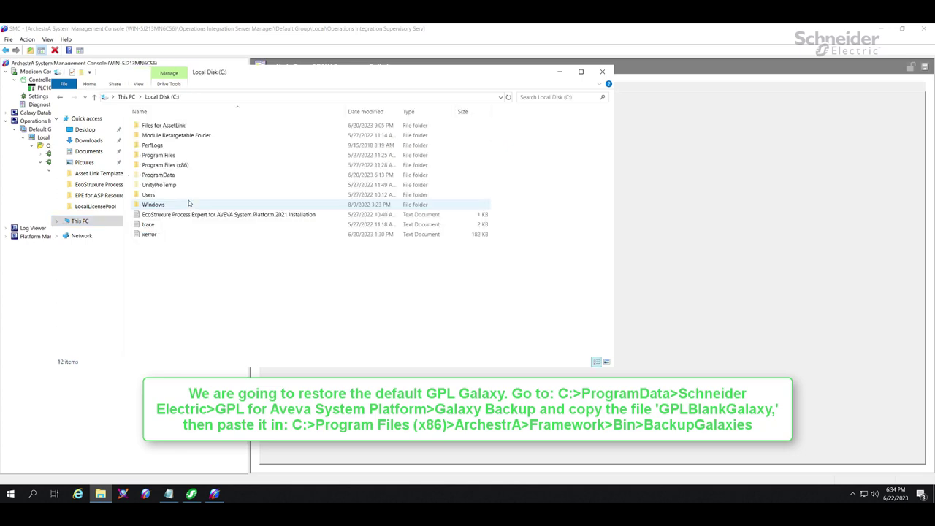
double_click(173, 166)
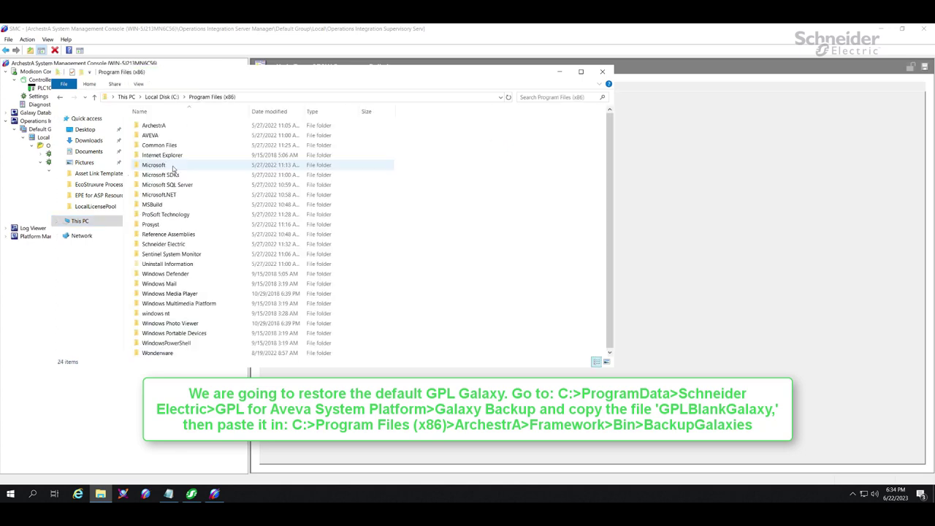
double_click(155, 126)
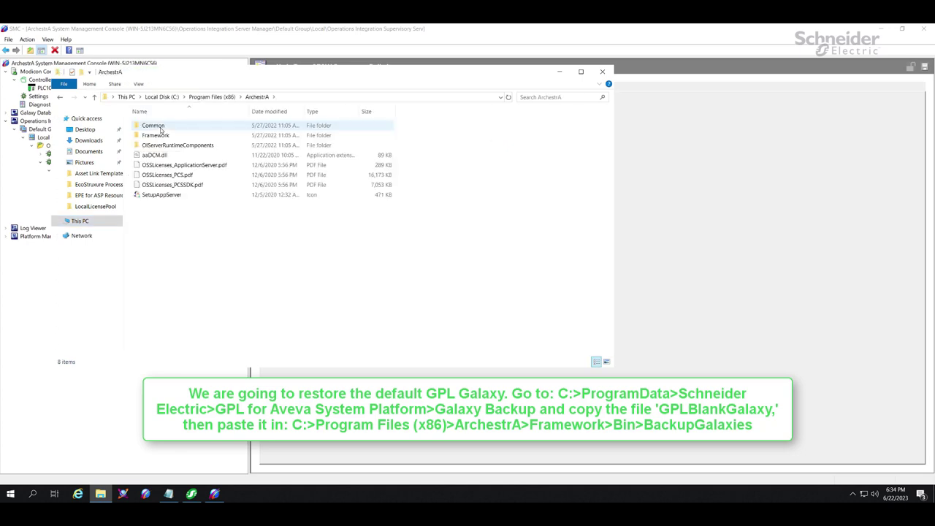
double_click(155, 136)
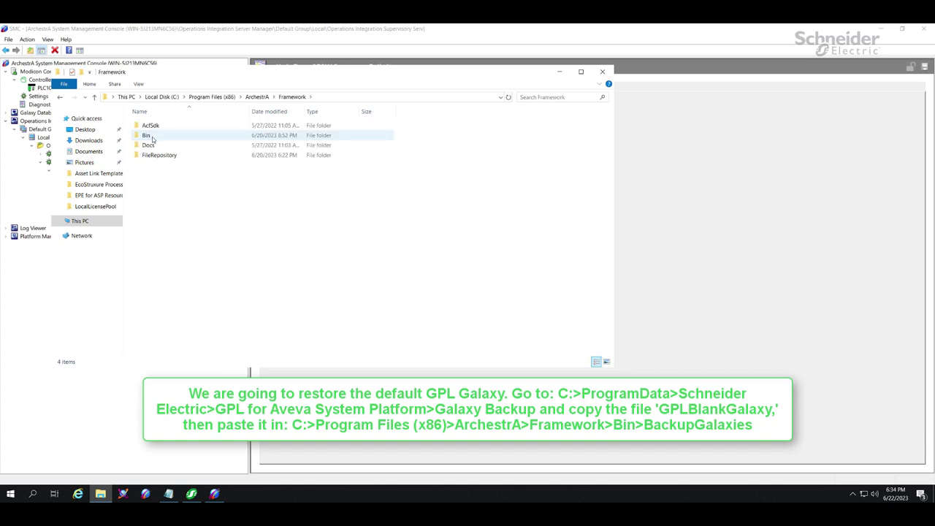
left_click(149, 138)
double_click(149, 137)
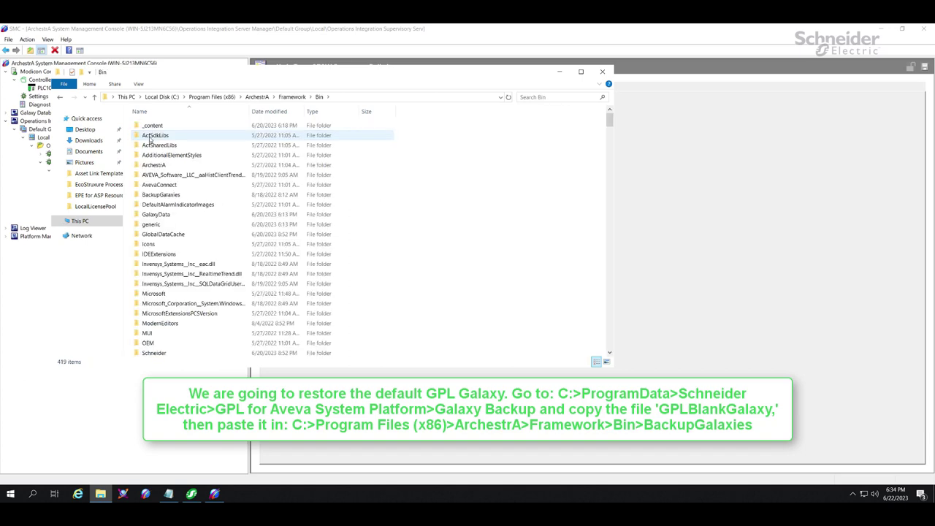
double_click(172, 196)
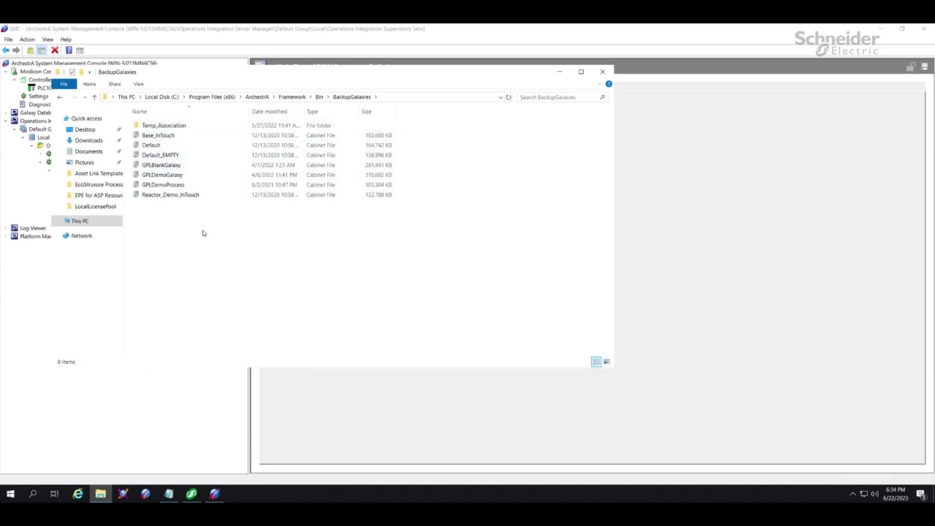
Launch System Platform IDE from the AVEVA System Platform program group
left_click(11, 494)
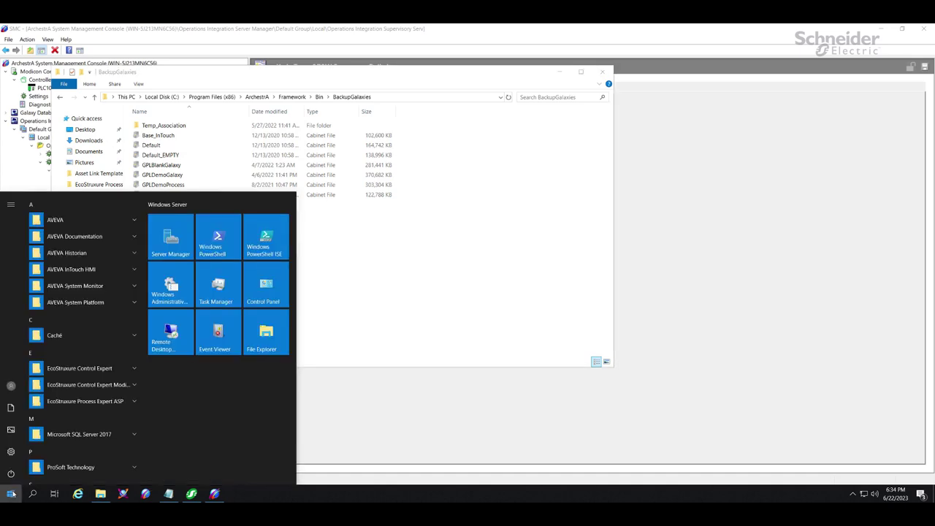
left_click(101, 302)
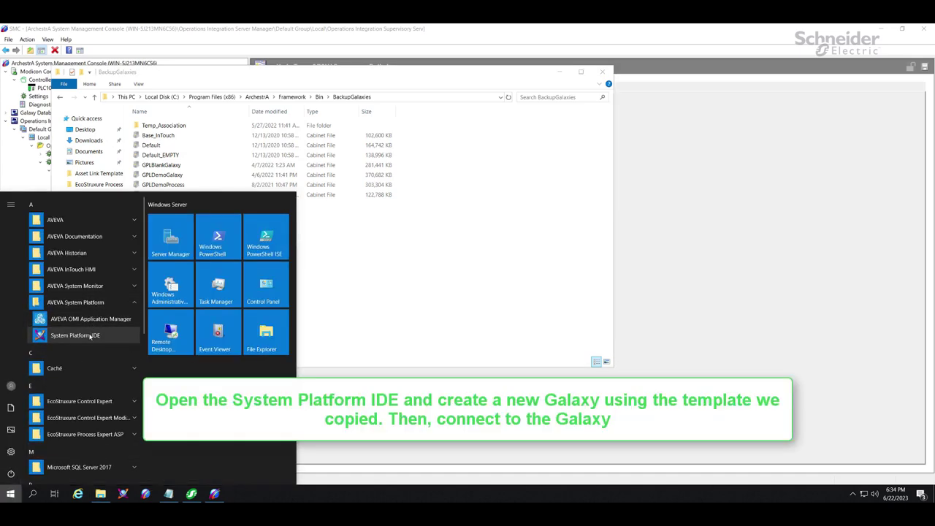
left_click(89, 336)
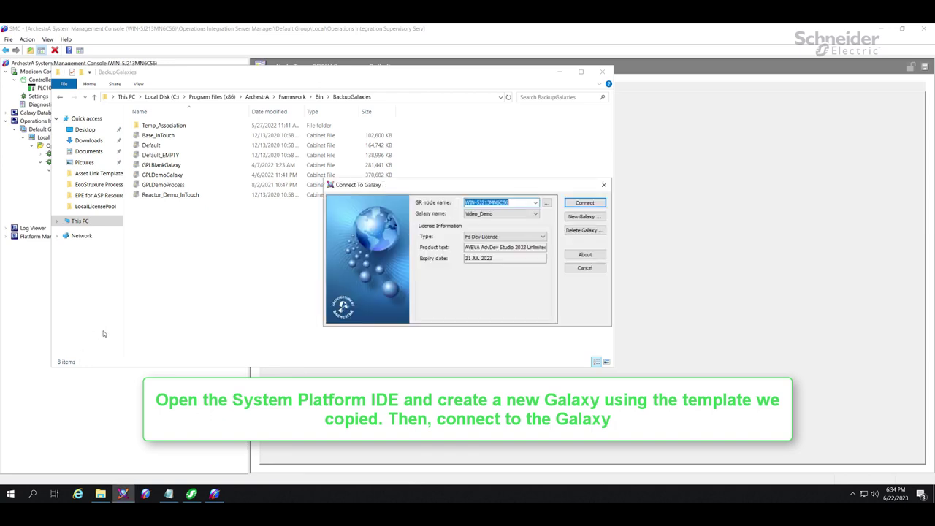
Create a new Galaxy named MyPlant_Galaxy with the GPLBlankGalaxy.cab type and connect to it
left_click(585, 216)
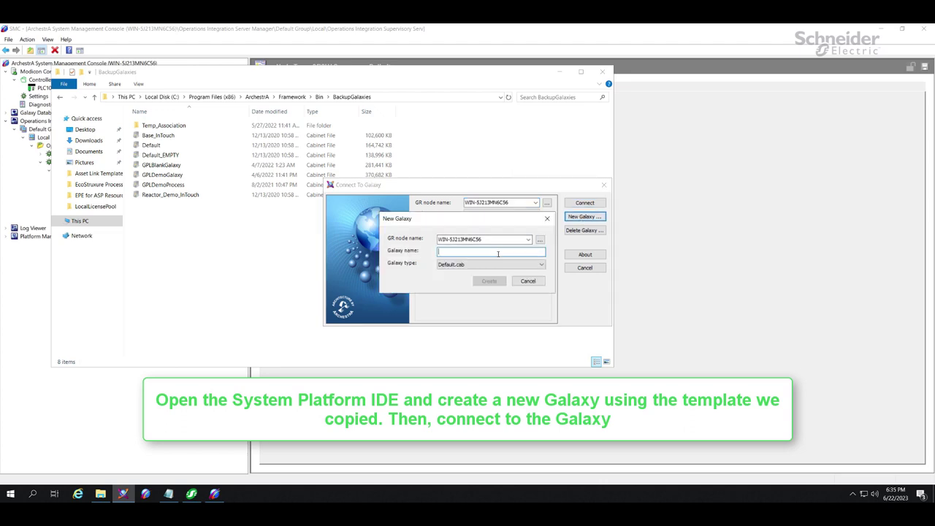
type("MyPlant_Galaxy")
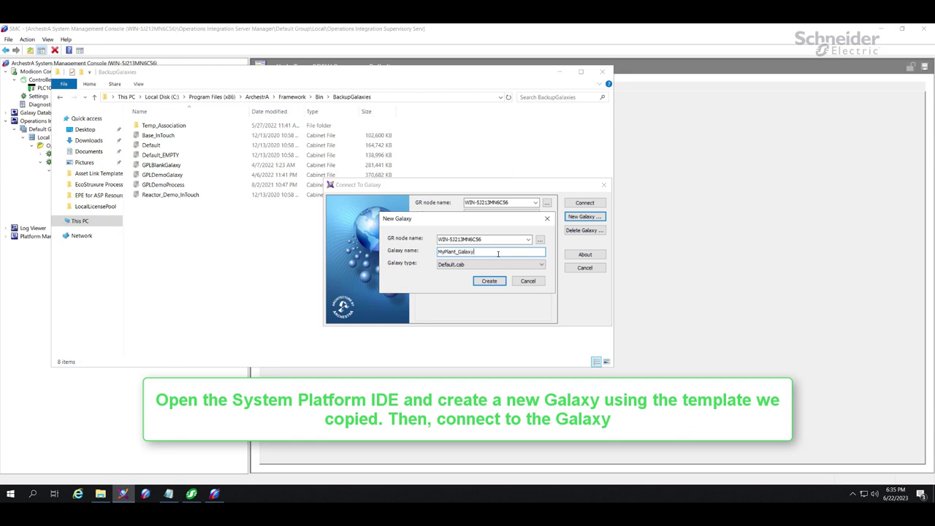
left_click(502, 263)
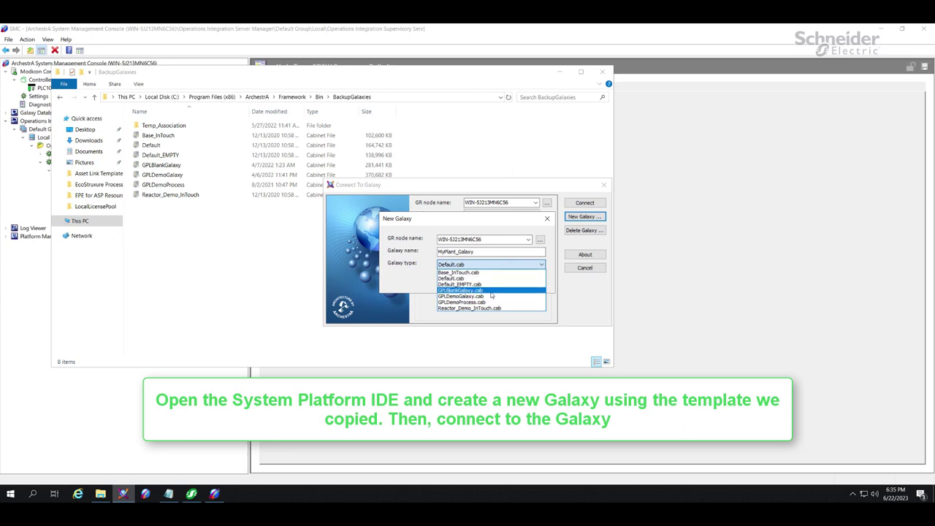
left_click(490, 291)
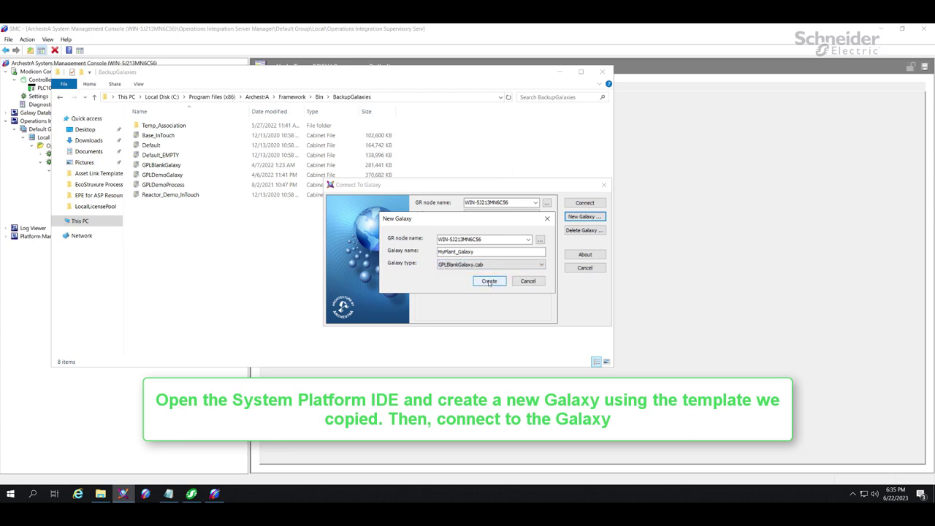
left_click(489, 281)
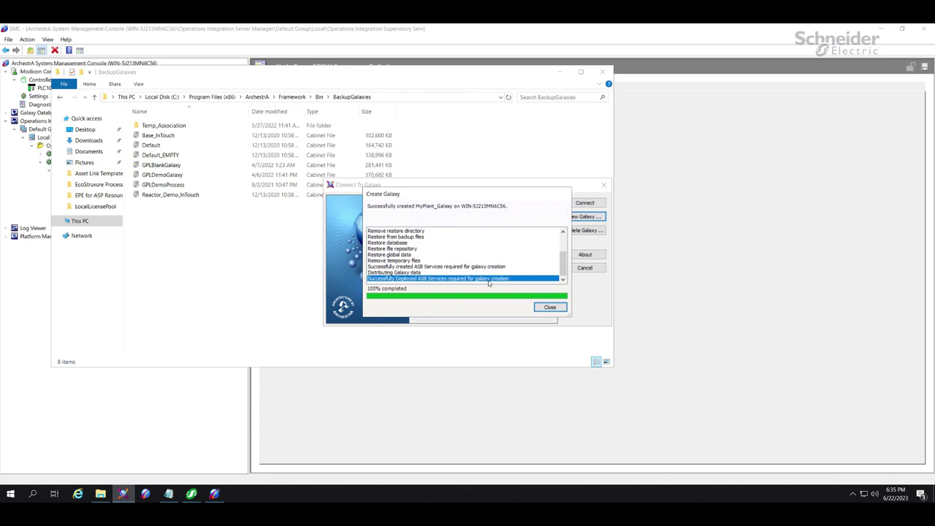
left_click(549, 308)
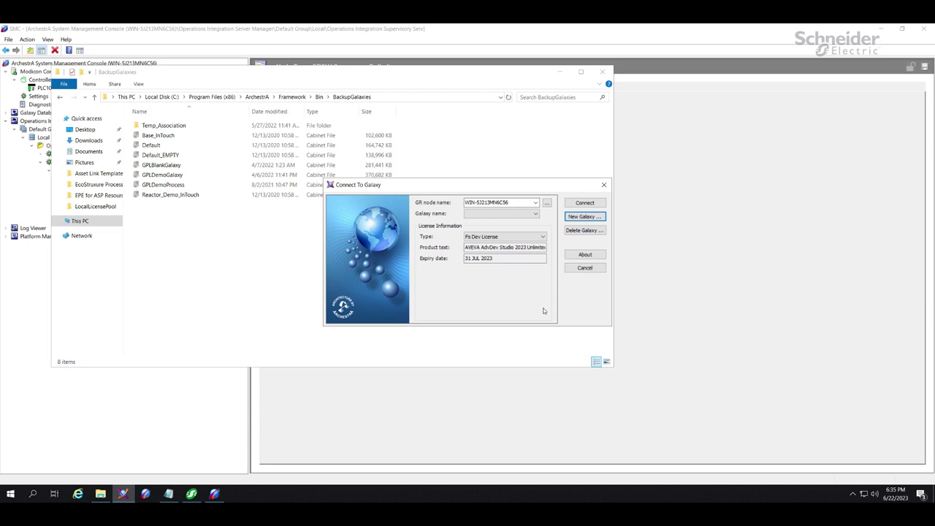
left_click(585, 203)
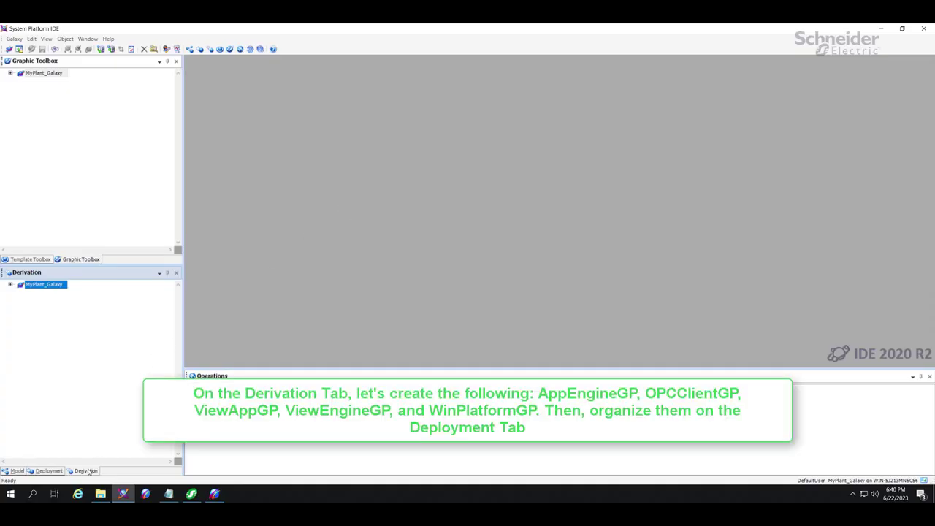
Create an instance of the $AppEngineGP template under $AppEngine in MyPlant_Galaxy's derivation tree, and collapse the branch
left_click(10, 284)
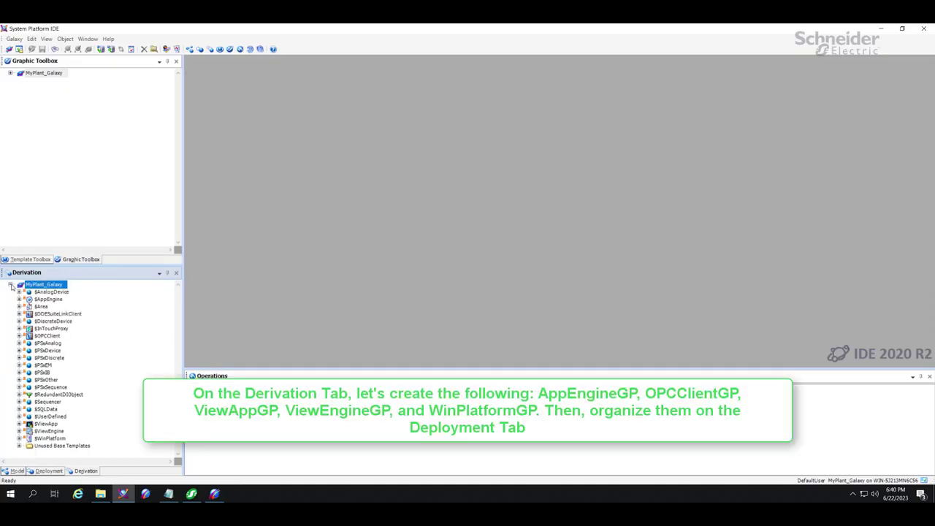
left_click(19, 299)
left_click(62, 310)
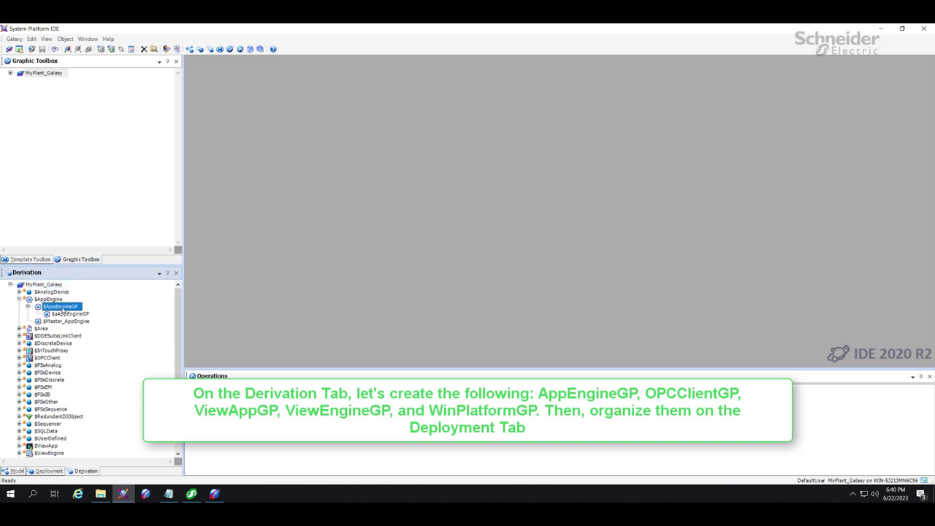
right_click(61, 309)
left_click(123, 385)
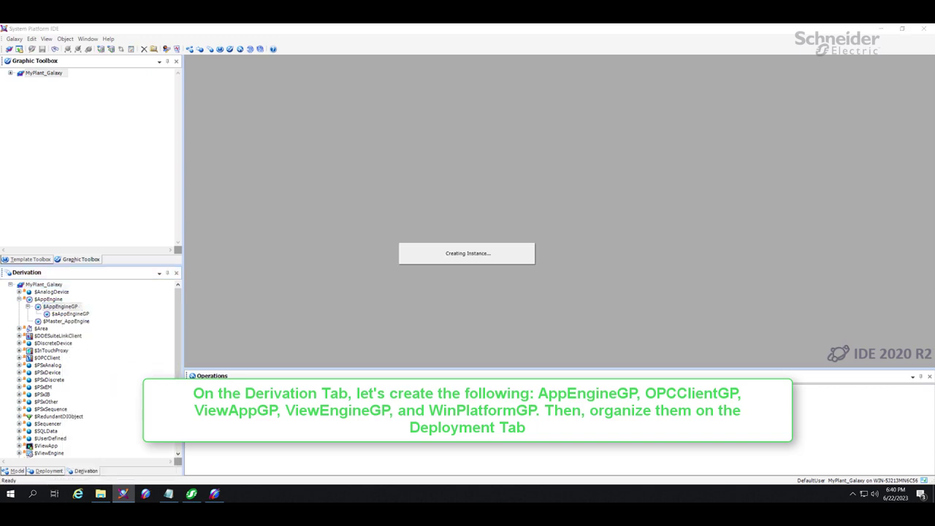
key("Return")
left_click(19, 299)
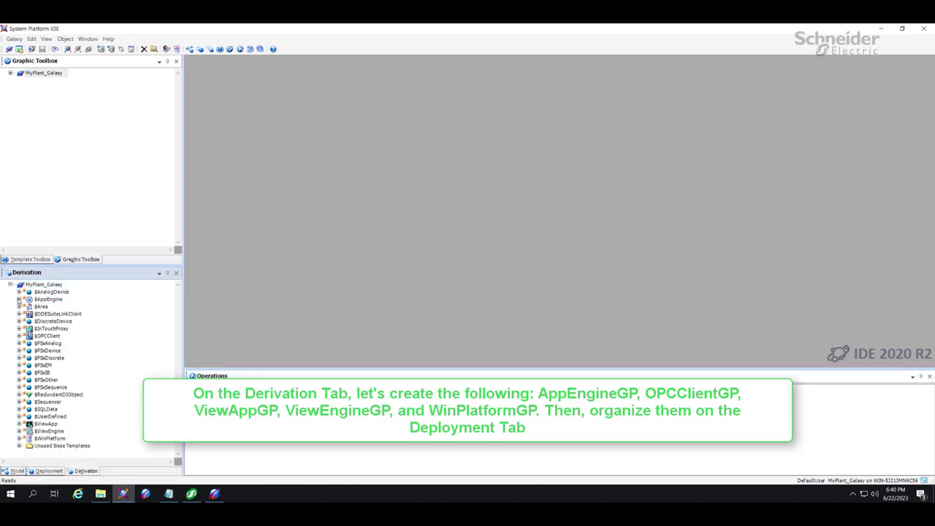
Create an instance of the $OPCClientGP template under $OPCClient and collapse the branch
left_click(19, 335)
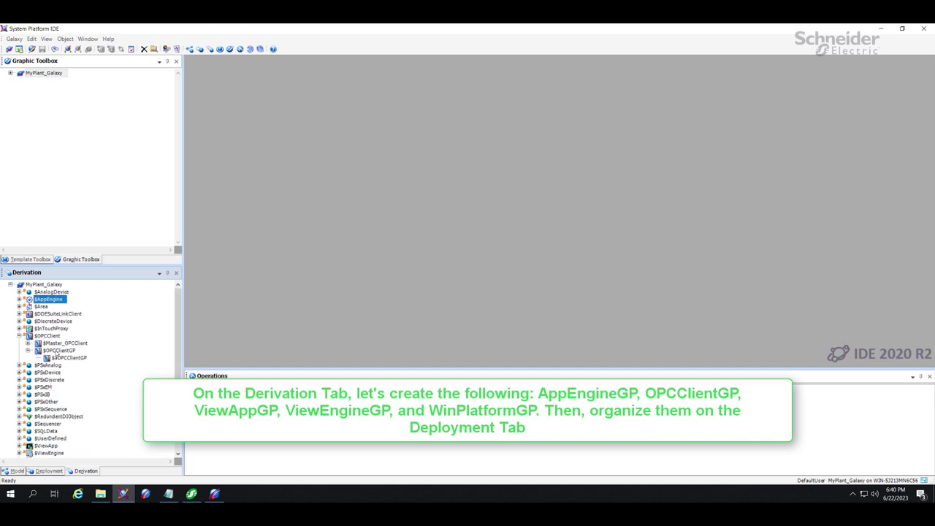
right_click(57, 352)
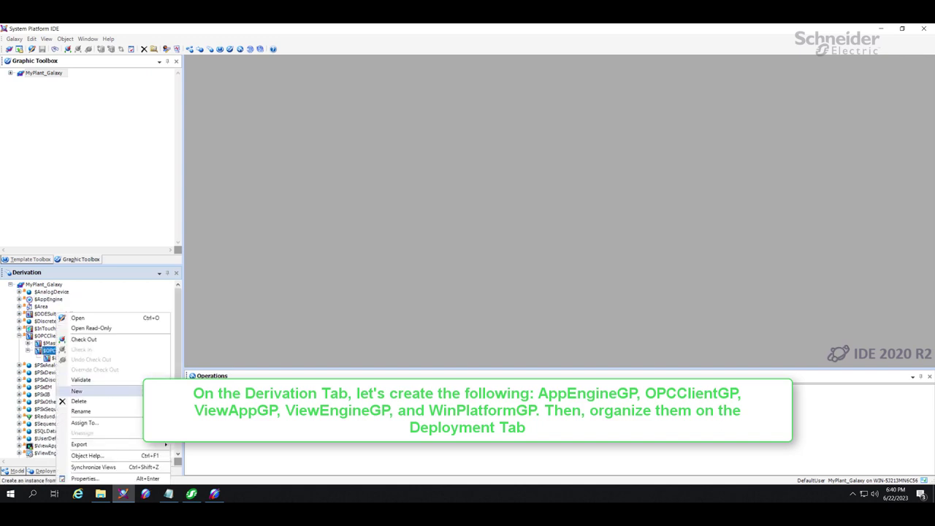
left_click(189, 401)
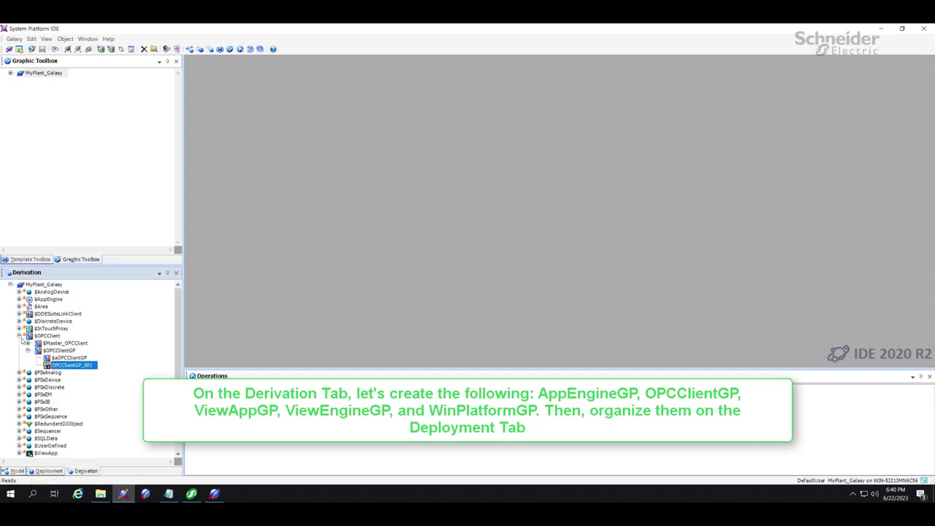
left_click(19, 335)
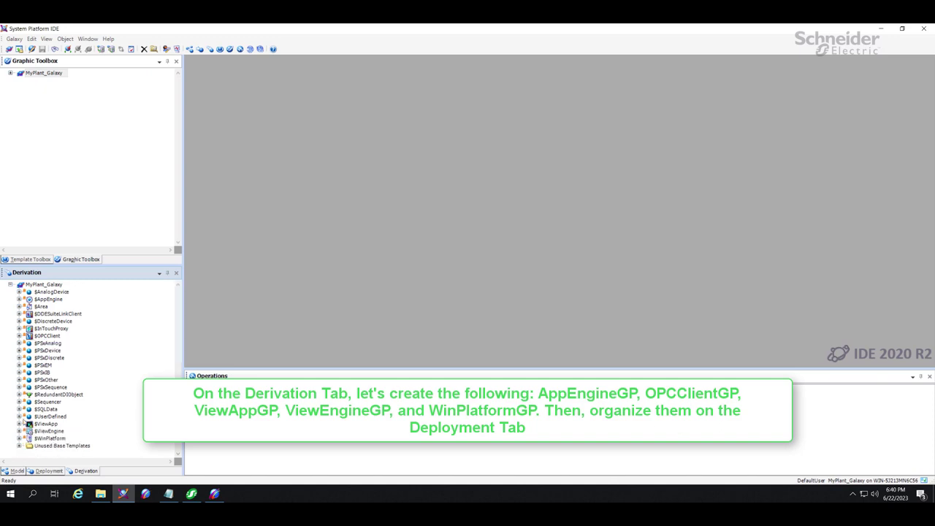
Create an instance of the $ViewAppGP template under $ViewApp in the derivation tree
left_click(19, 424)
right_click(48, 430)
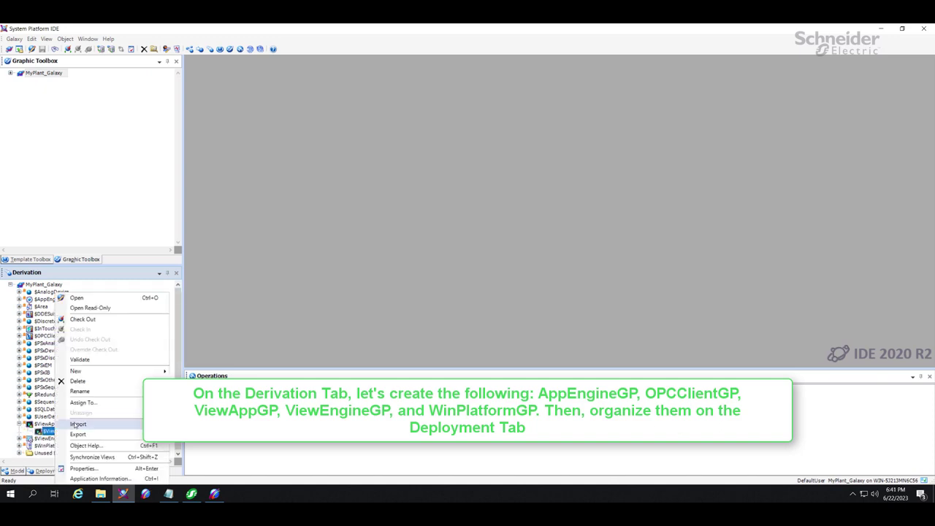
mouse_move(107, 371)
left_click(186, 372)
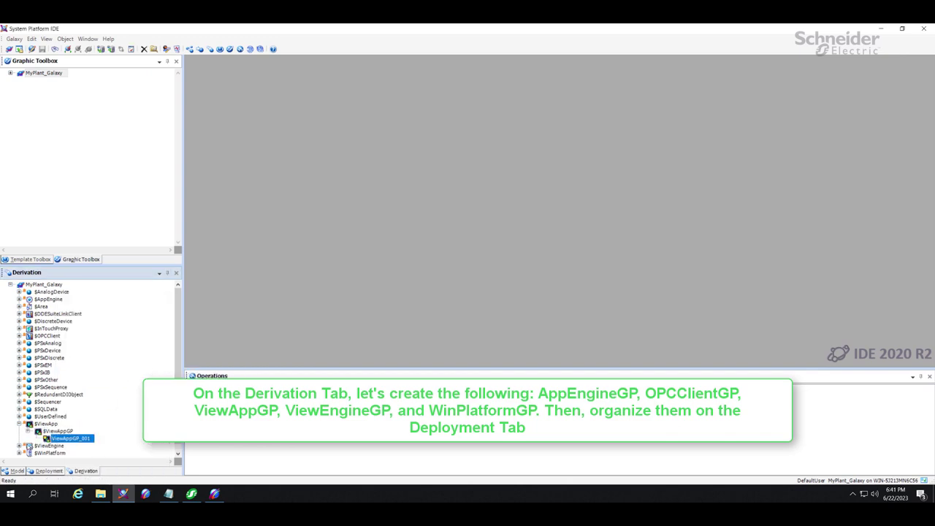
Create an instance of the $ViewEngineGP template under $ViewEngine in the derivation tree
left_click(19, 445)
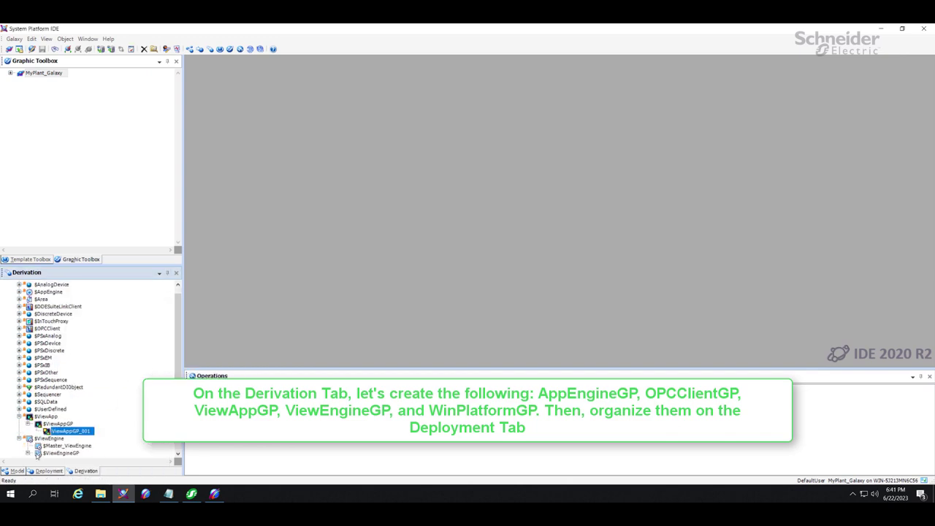
right_click(59, 447)
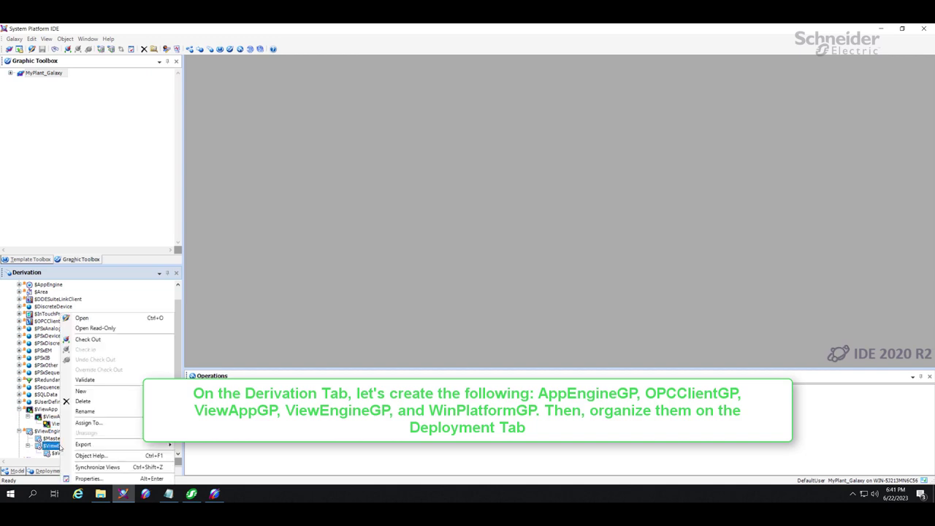
left_click(130, 394)
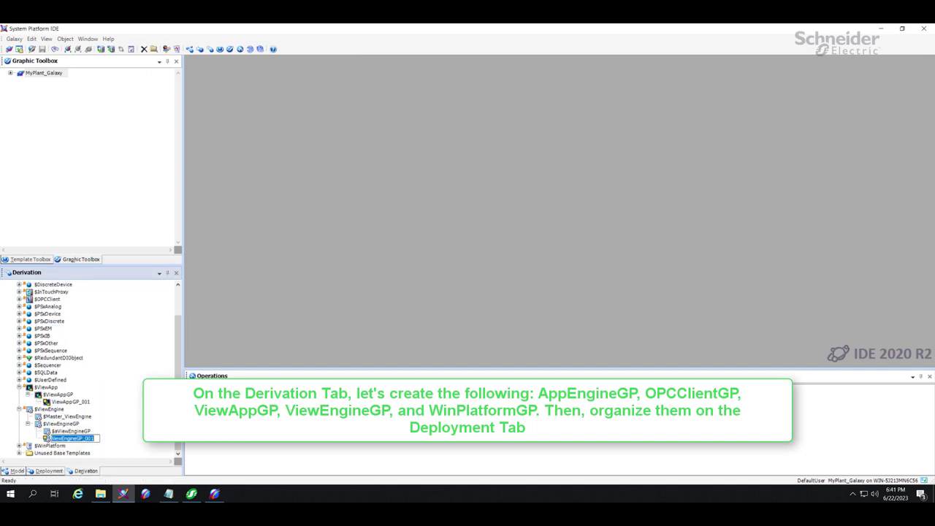
Create an instance of the $WinPlatformGP template under $WinPlatform and collapse the $WinPlatform, $ViewEngine and $ViewApp branches
left_click(19, 446)
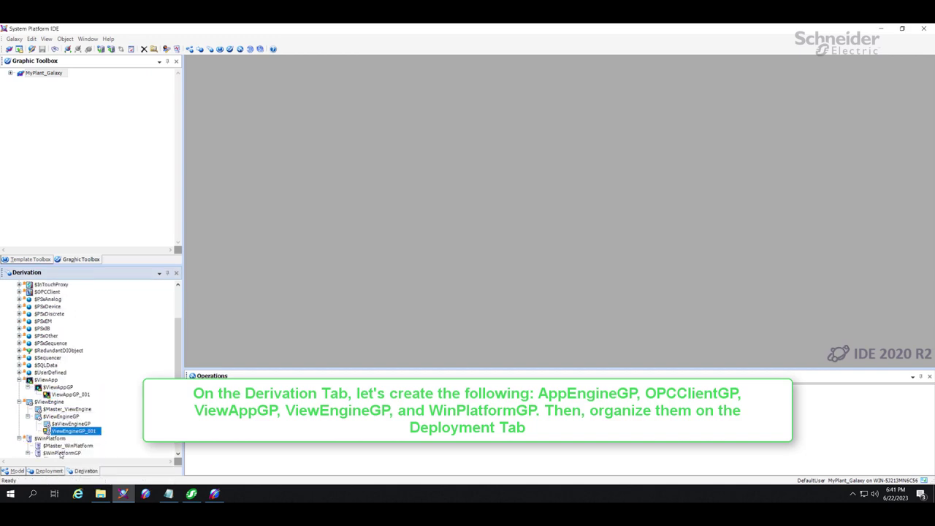
right_click(58, 453)
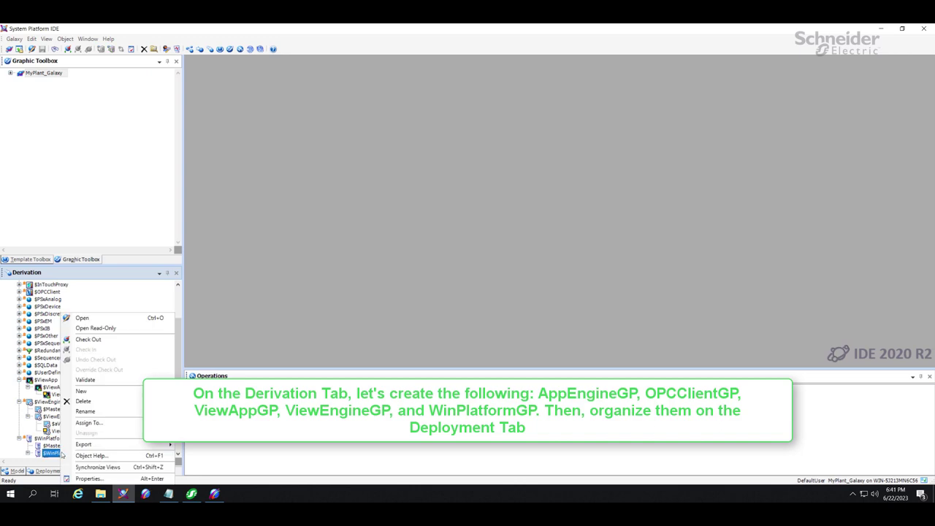
left_click(117, 393)
key("Return")
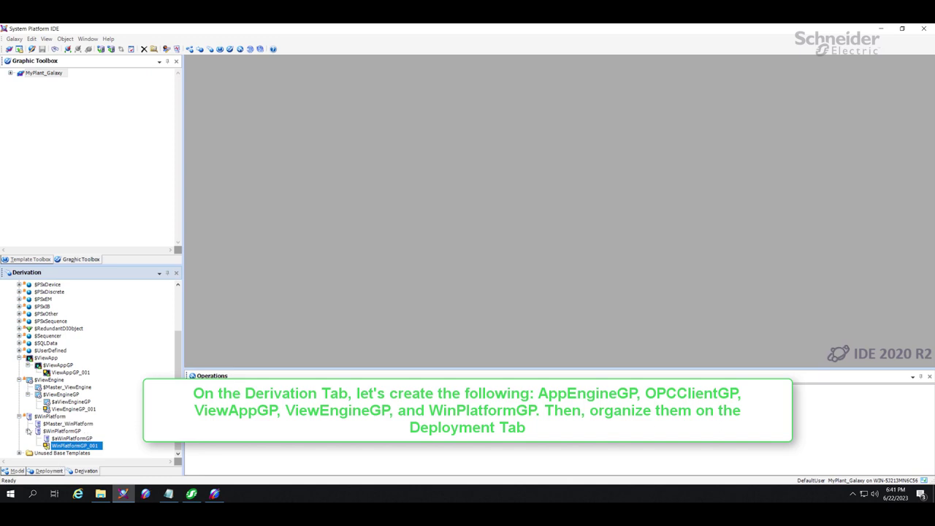
left_click(19, 416)
left_click(20, 410)
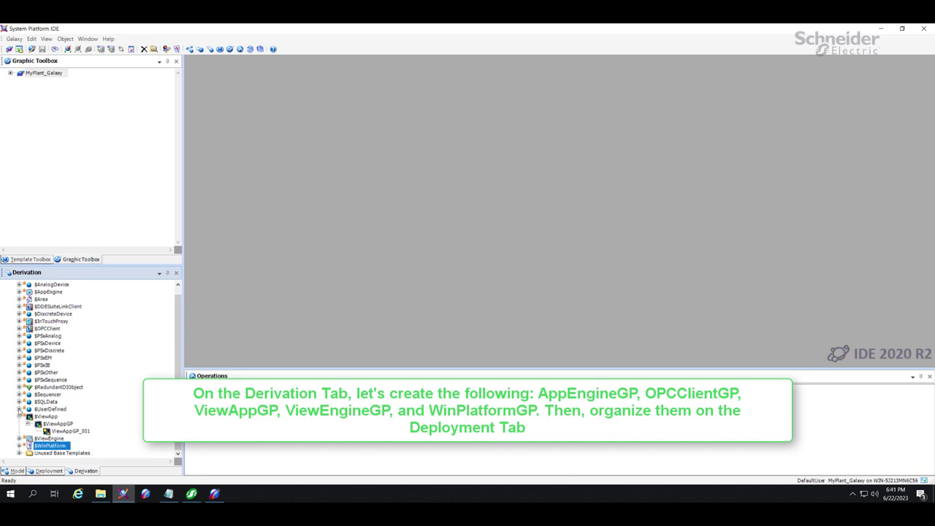
left_click(19, 417)
In the deployment tree, assign AppEngineGP_001 and ViewEngineGP_001 to WinPlatformGP_001, OPCClientGP_001 to the app engine, and ViewAppGP_001 to the view engine
left_click(45, 471)
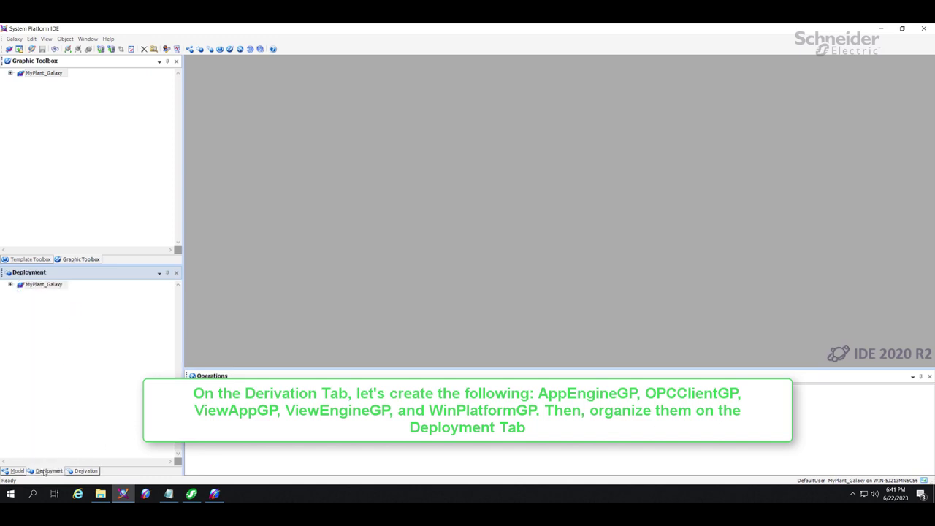
left_click(11, 285)
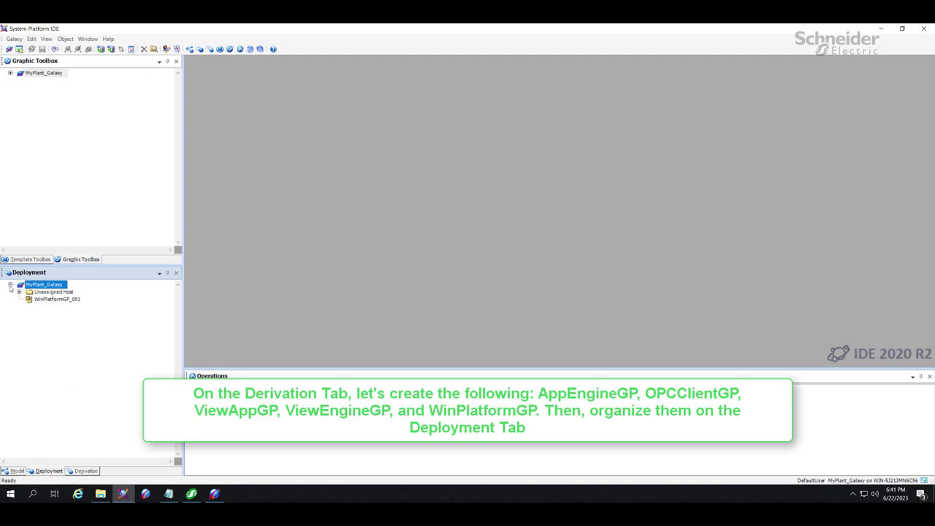
left_click(19, 292)
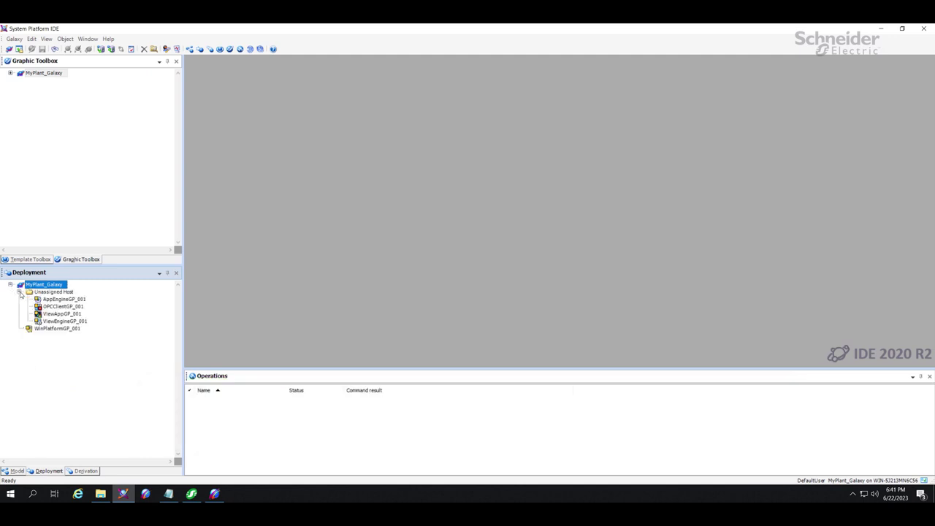
left_click_drag(51, 301, 73, 330)
left_click(64, 300)
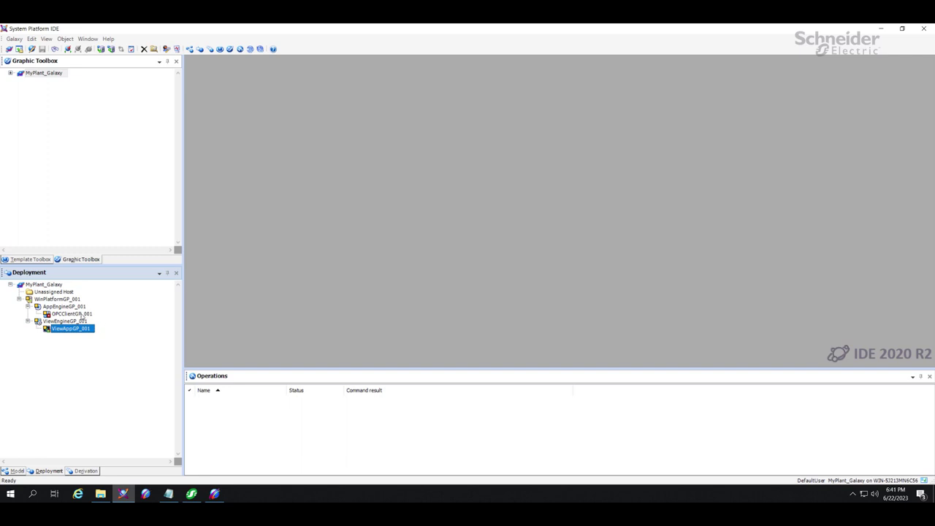
Open OPCClientGP_001 and set its server node to 127.0.0.1 and its server name to OI.GATEWAY.3
left_click(73, 313)
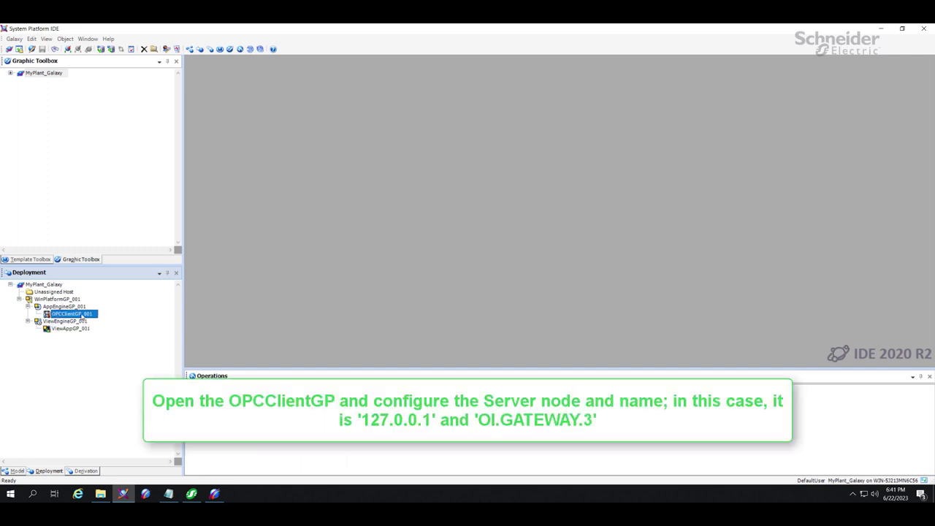
double_click(81, 314)
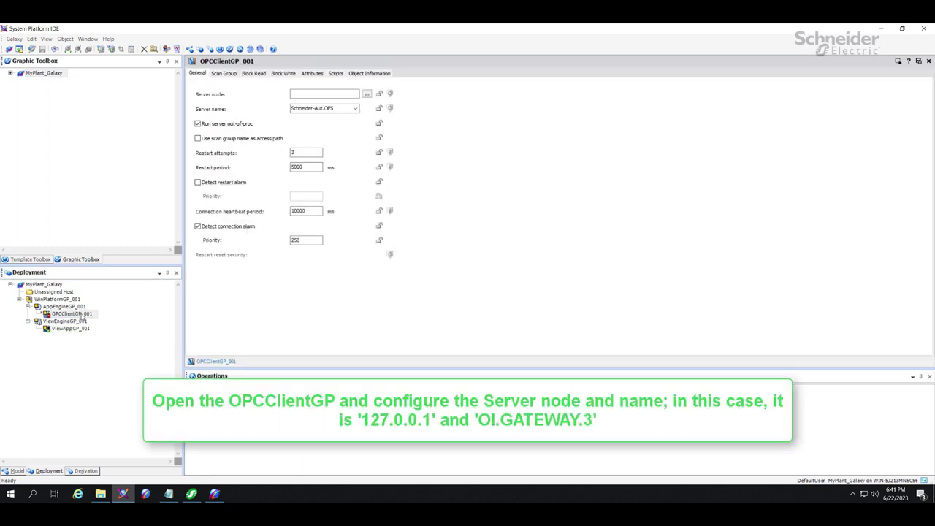
left_click(302, 95)
type("127.0.0.1")
left_click(355, 108)
left_click(355, 108)
left_click(325, 117)
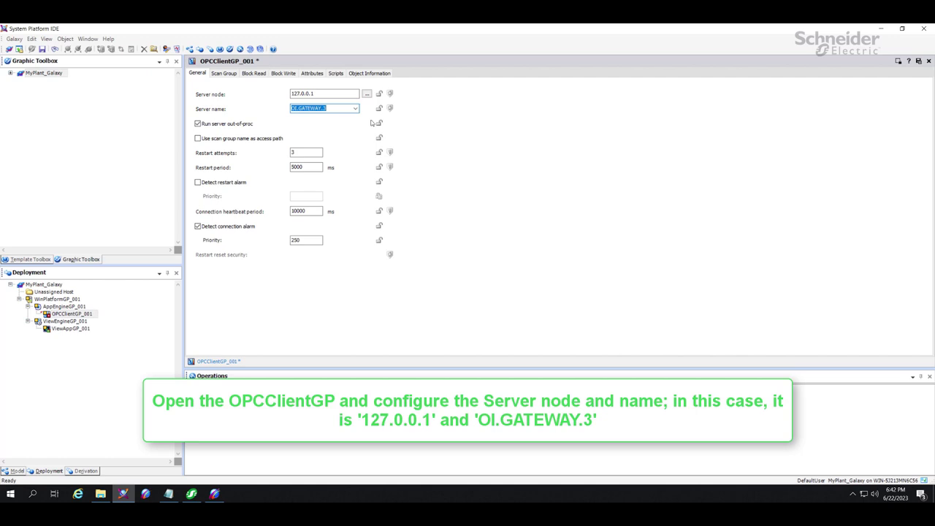
Add a scan group named Group1 to OPCClientGP_001, and save and close the object
left_click(234, 76)
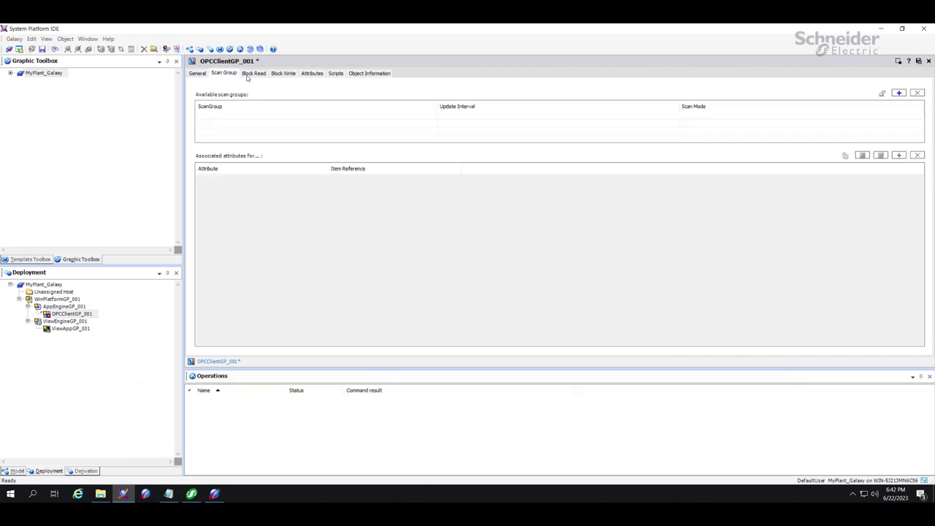
left_click(899, 93)
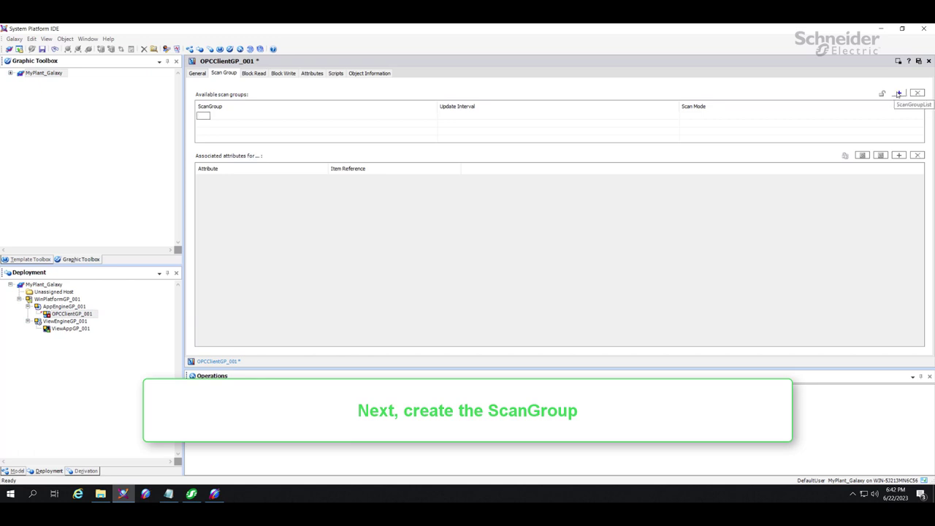
type("Group1")
key("Return")
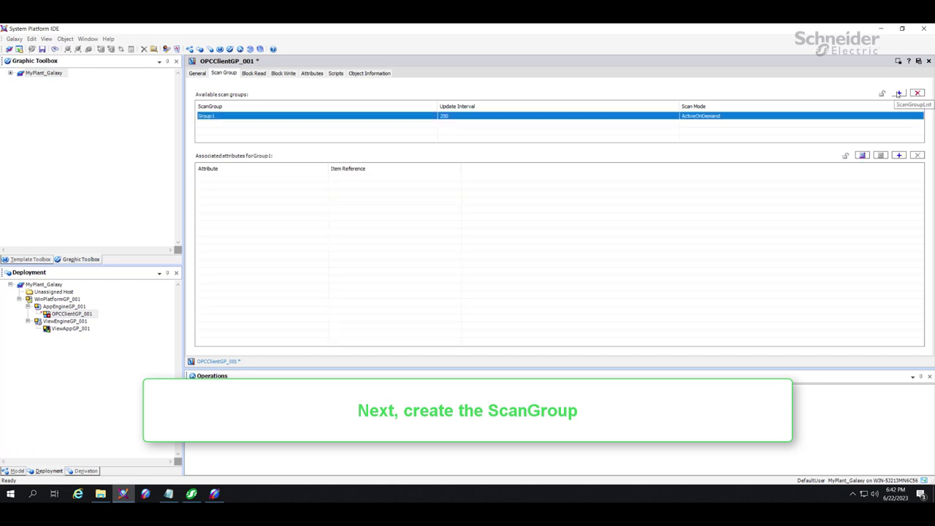
left_click(918, 60)
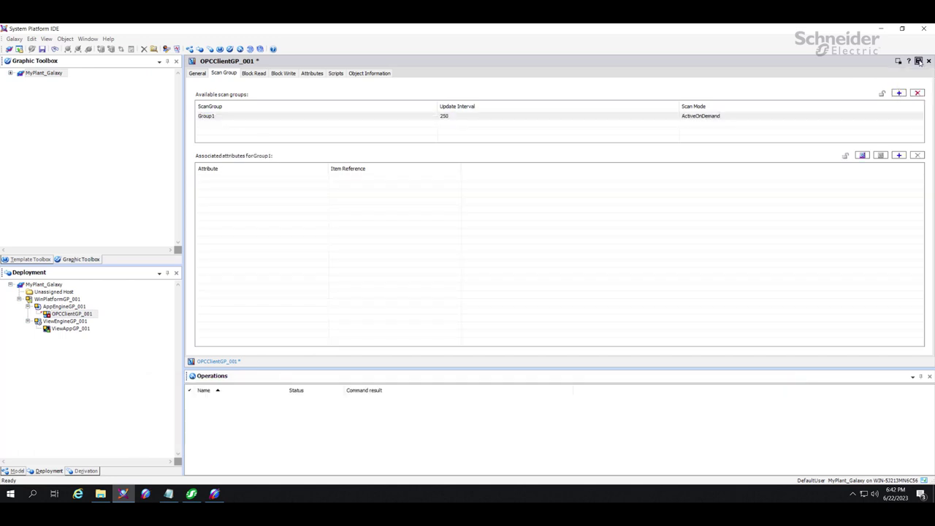
left_click(476, 305)
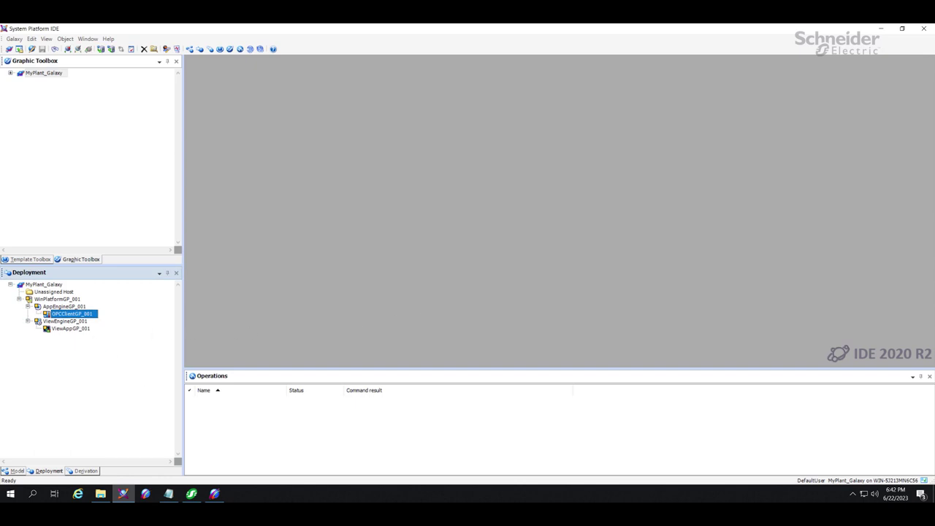
Show MyPlant_Galaxy's template toolbox and expand its EcoStruxure Plant toolset
left_click(40, 260)
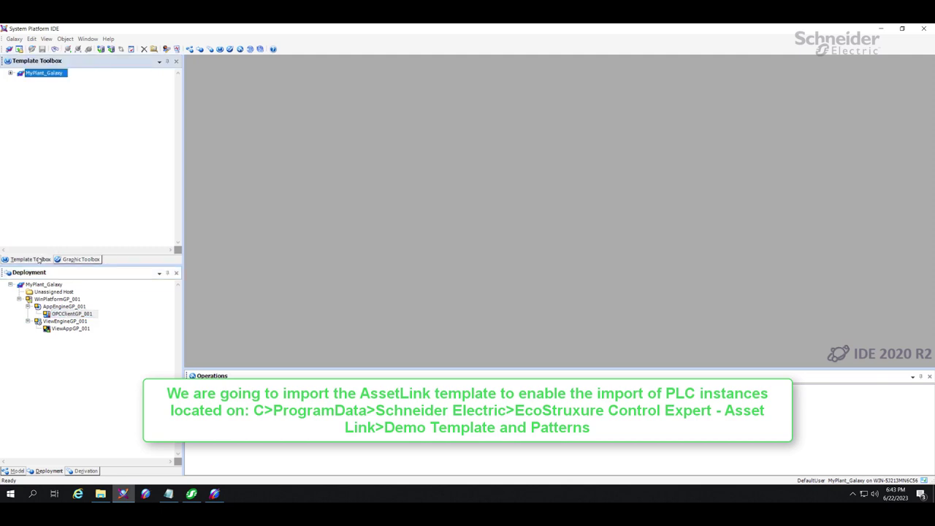
left_click(10, 73)
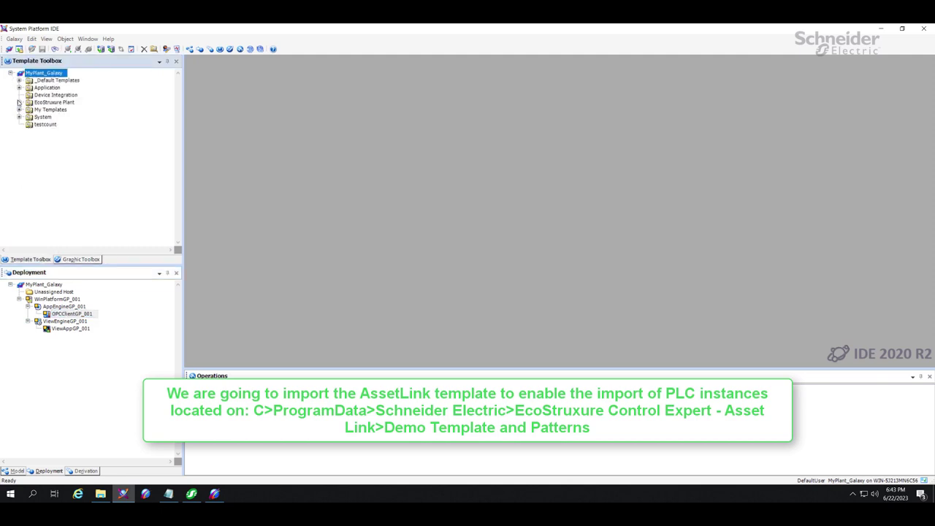
left_click(19, 103)
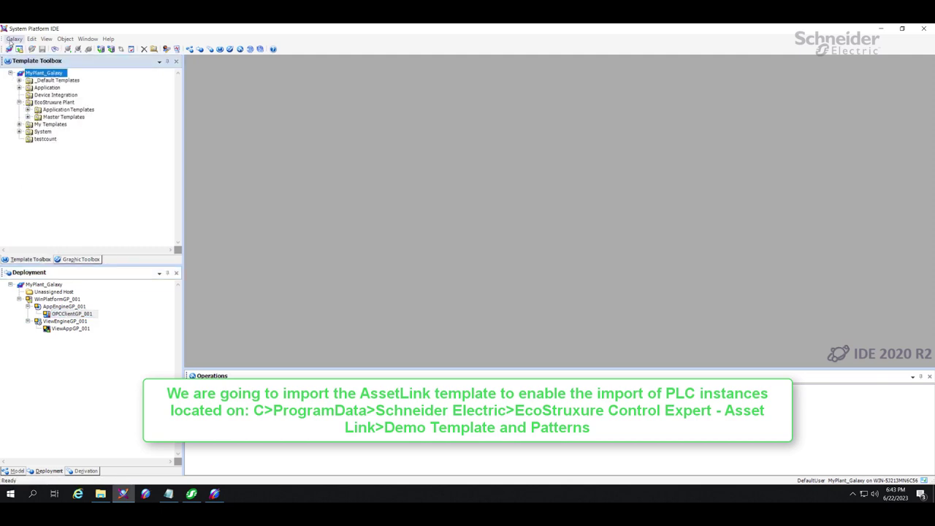
Import the $EsxCEAssetLink.aaPKG object package from Asset Link's Asset Link Template and Pattern Schema folder in C:\ProgramData\Schneider Electric, keeping the default import preferences
left_click(14, 38)
mouse_move(40, 114)
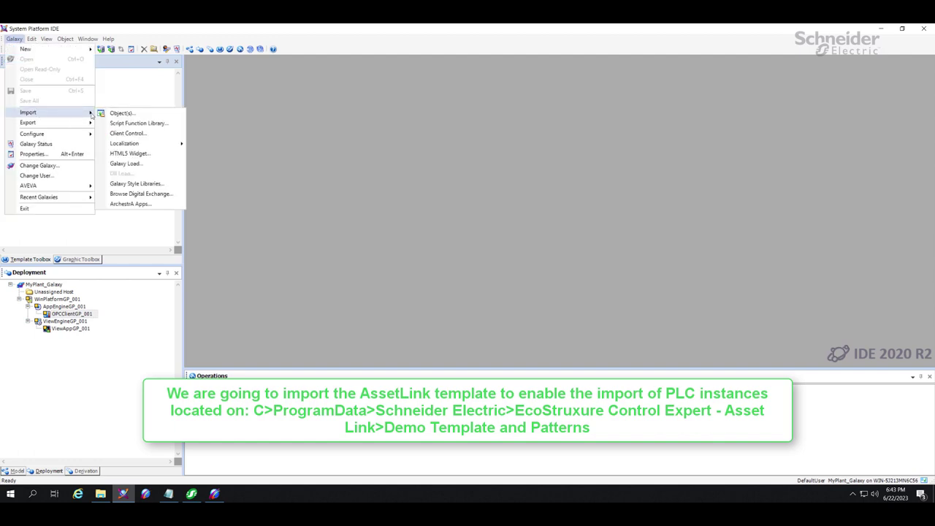
left_click(126, 115)
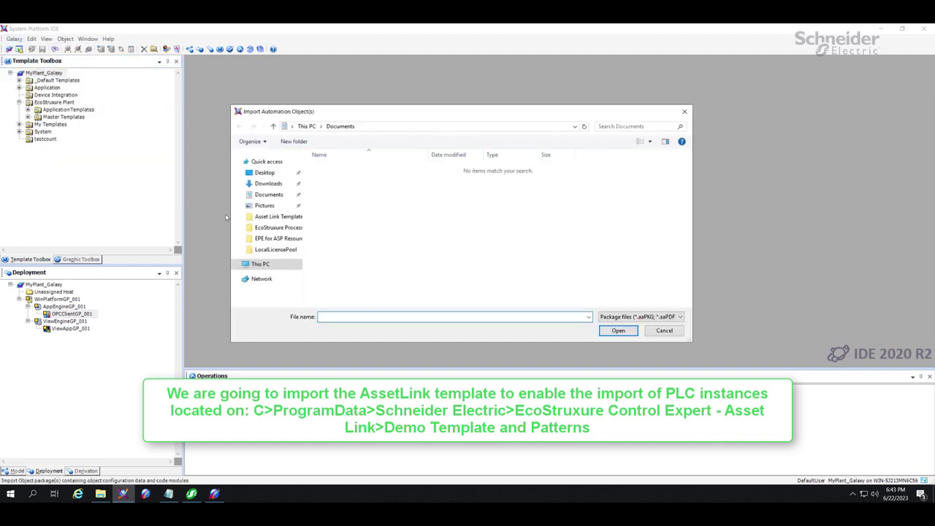
left_click(260, 263)
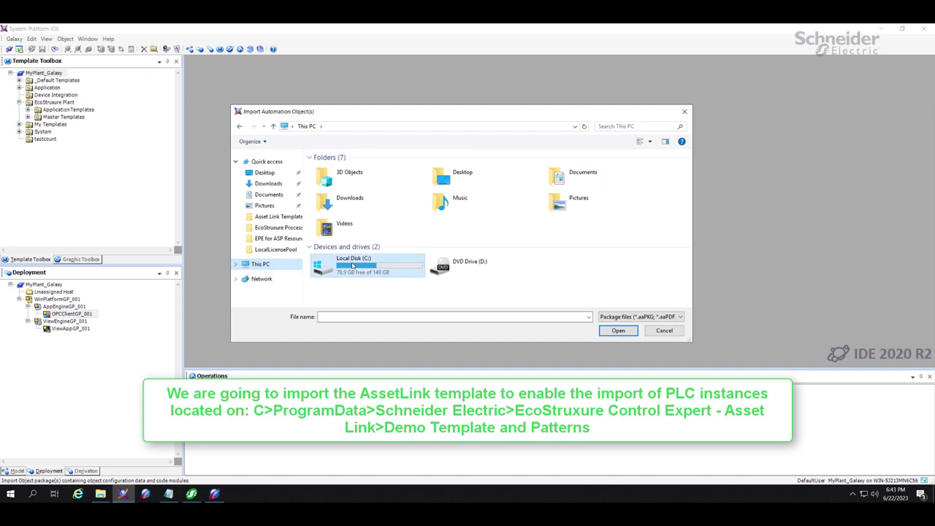
double_click(353, 266)
double_click(343, 216)
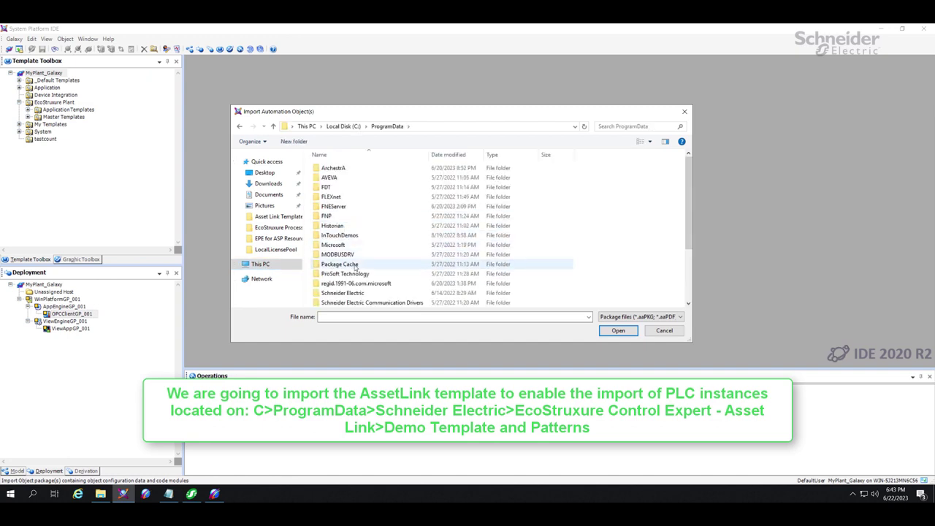
double_click(357, 294)
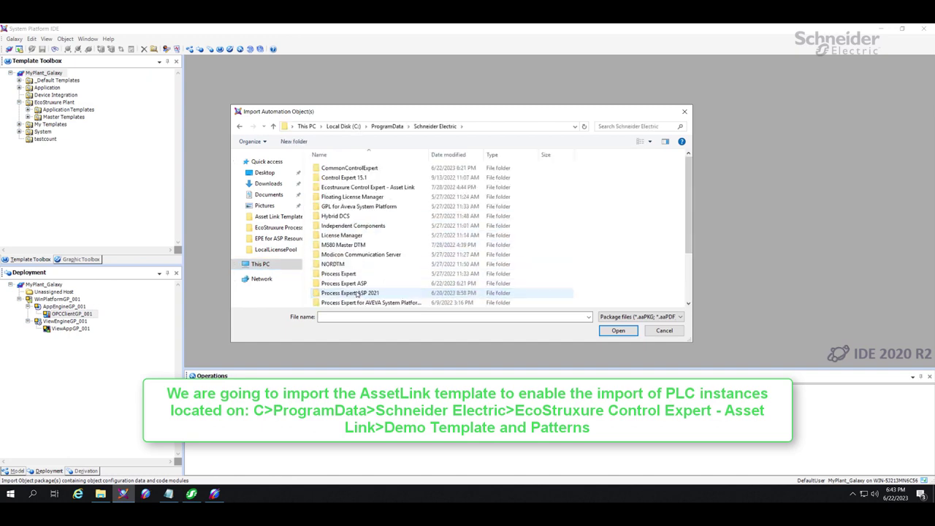
double_click(370, 188)
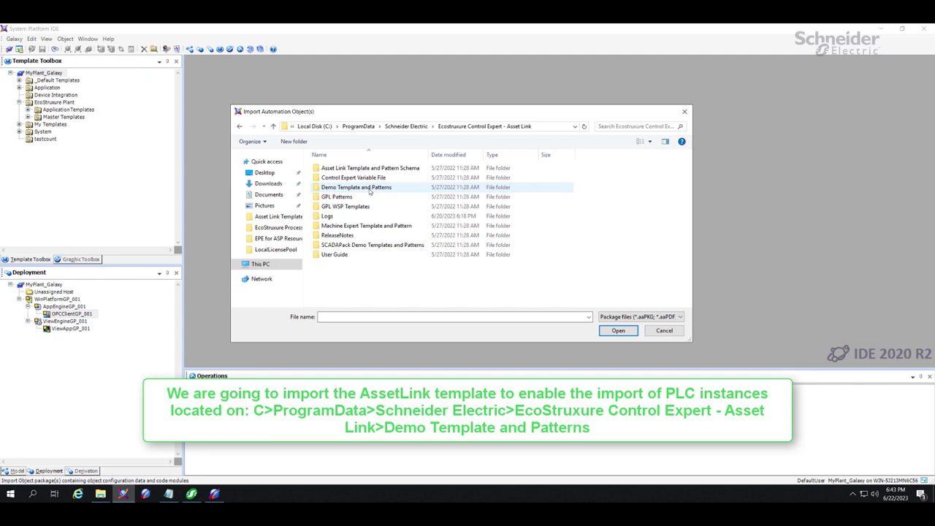
double_click(357, 168)
left_click(352, 169)
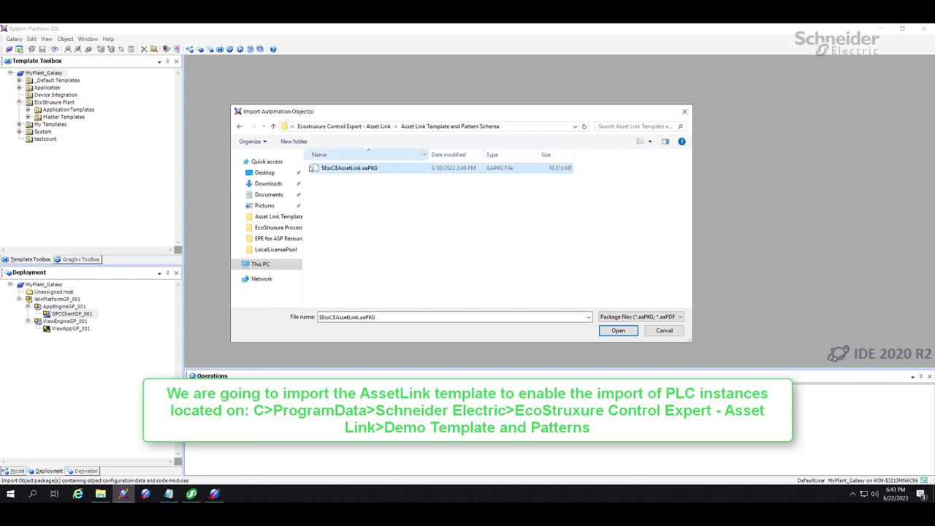
left_click(617, 330)
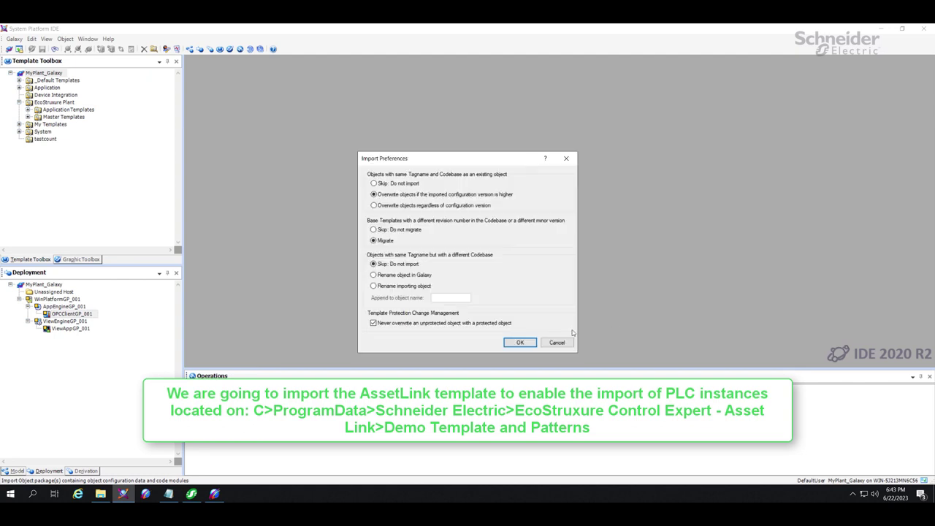
left_click(520, 342)
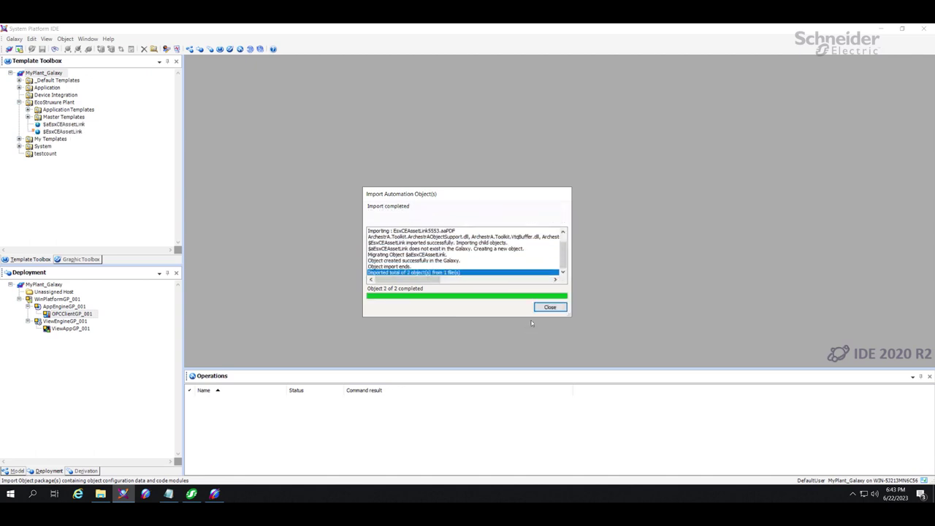
left_click(549, 307)
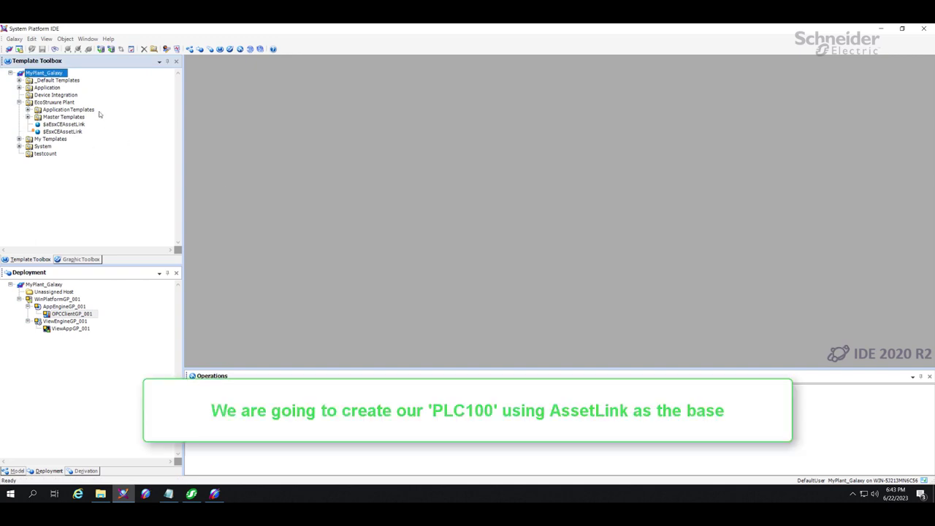
Create an instance of the $EsxCEAssetLink template and name it PLC100
right_click(58, 131)
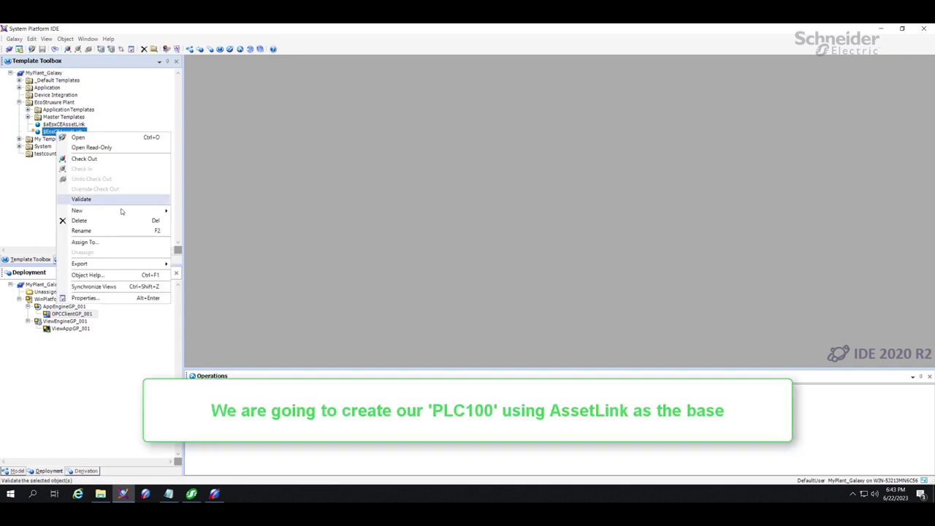
mouse_move(123, 211)
left_click(207, 212)
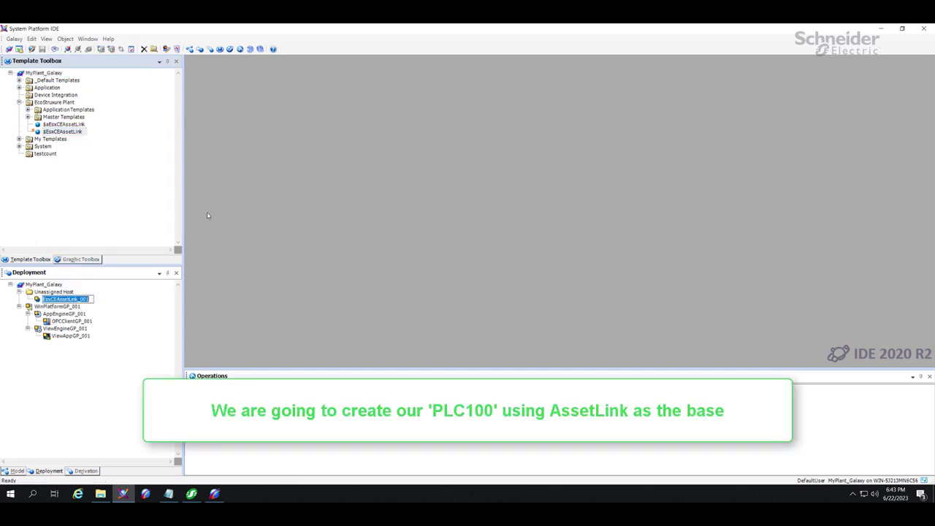
type("PL")
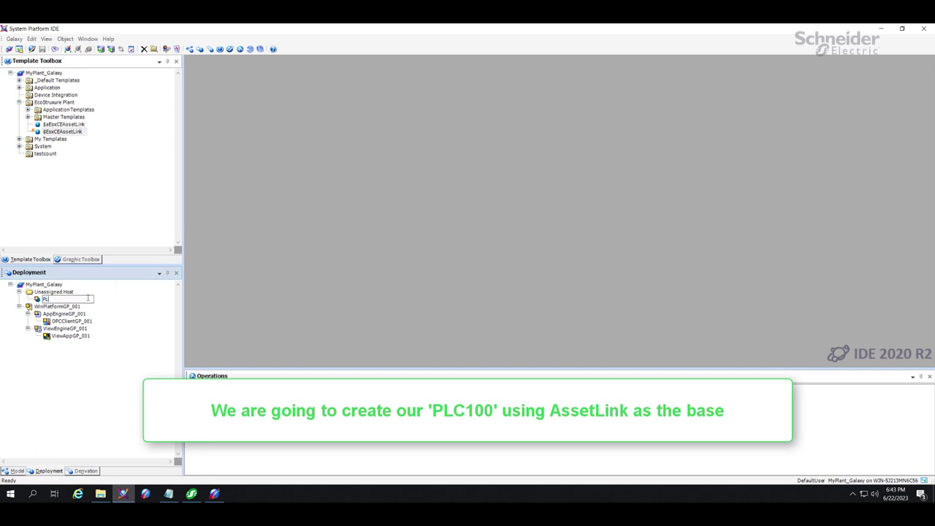
type("C100")
key("Return")
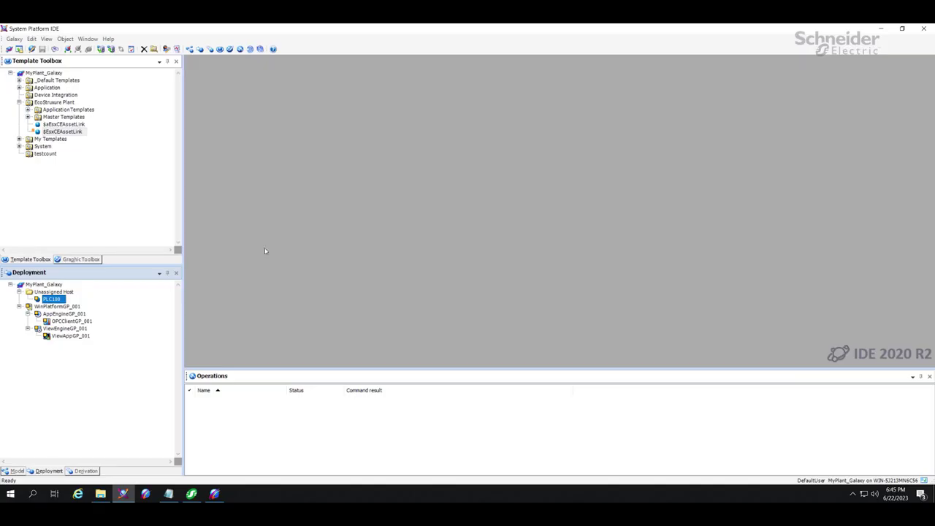
Open the PLC100 object and set its source to Process Expert and its protocol to OPC UA
left_click(68, 300)
double_click(57, 301)
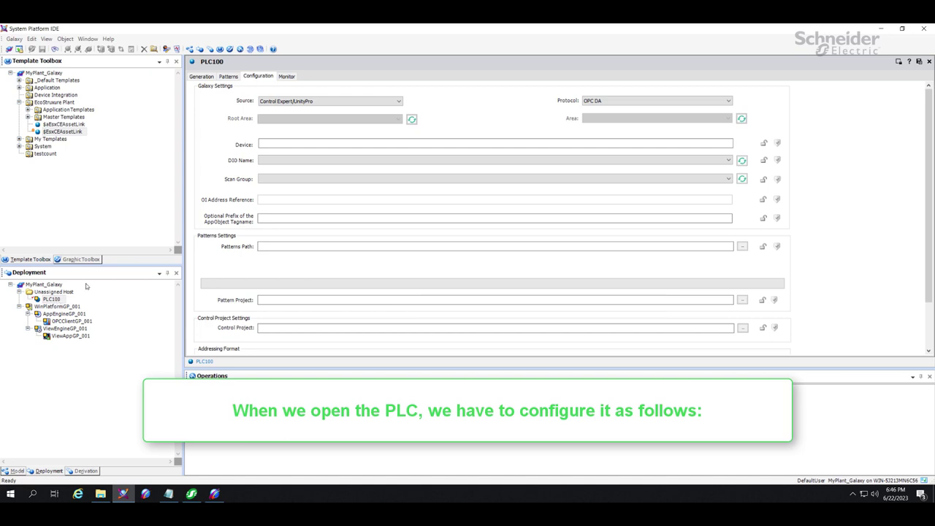
left_click(337, 102)
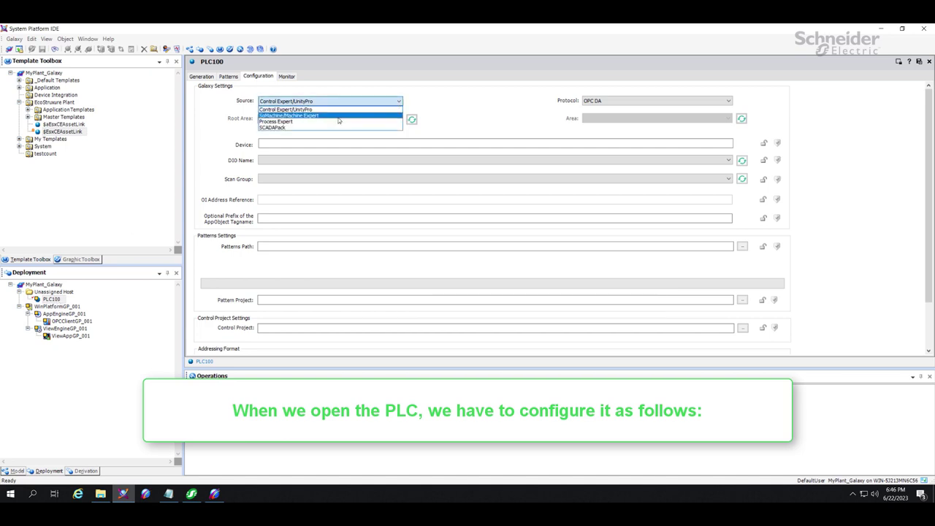
left_click(338, 121)
left_click(606, 101)
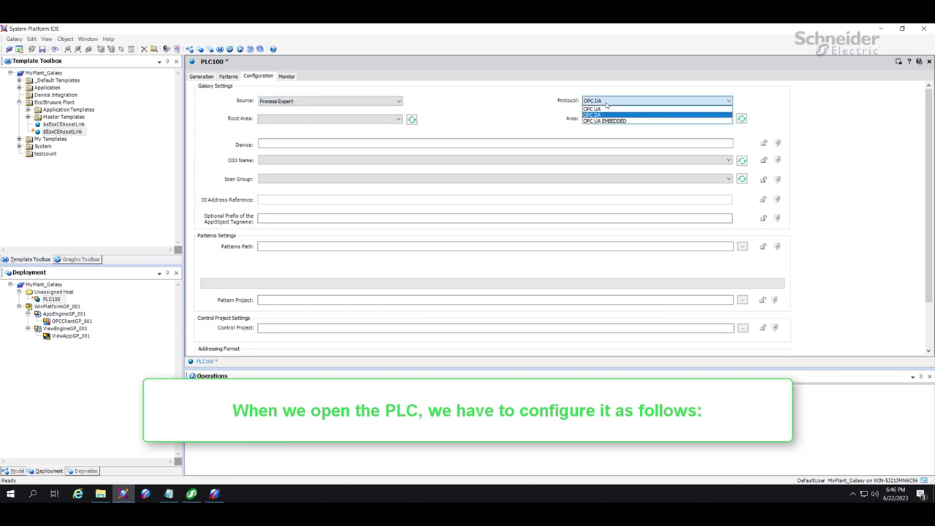
left_click(606, 109)
Set PLC100's root area to $aAreaRootGP and its area to $aAreaGP
left_click(361, 119)
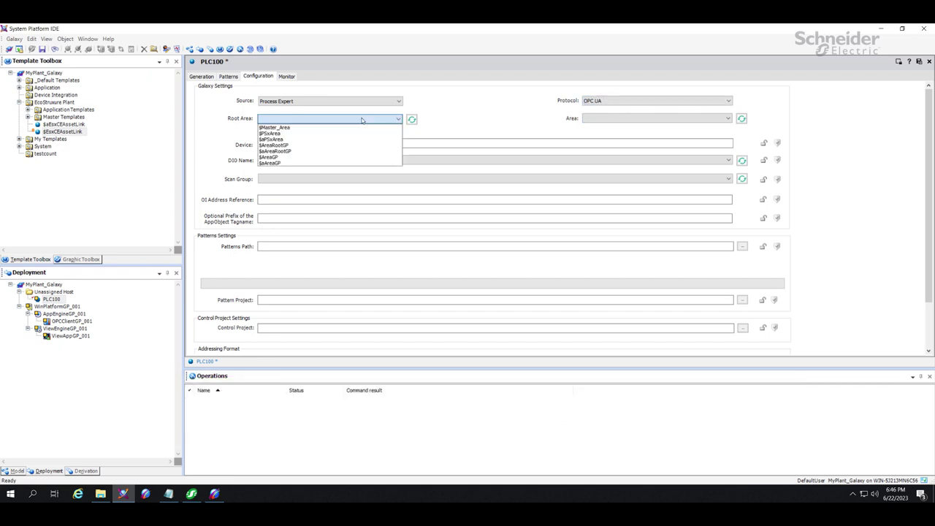
left_click(284, 150)
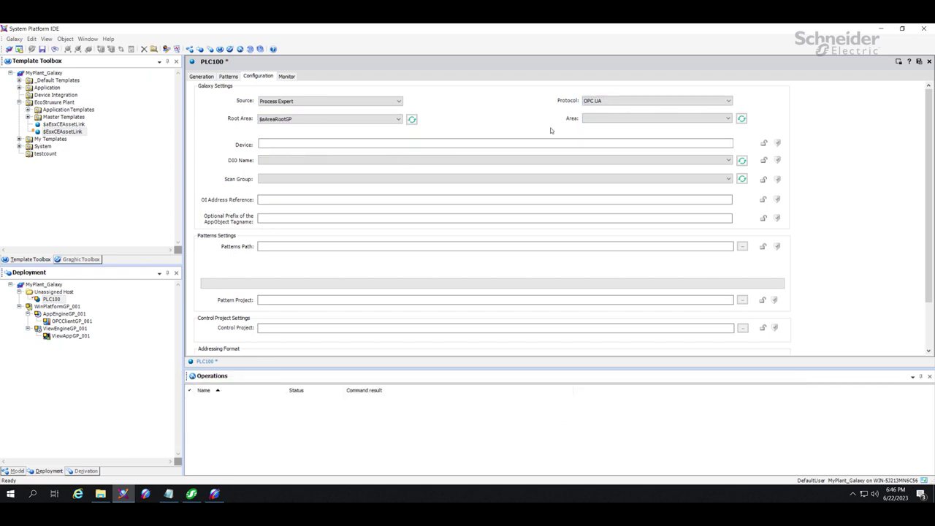
left_click(598, 121)
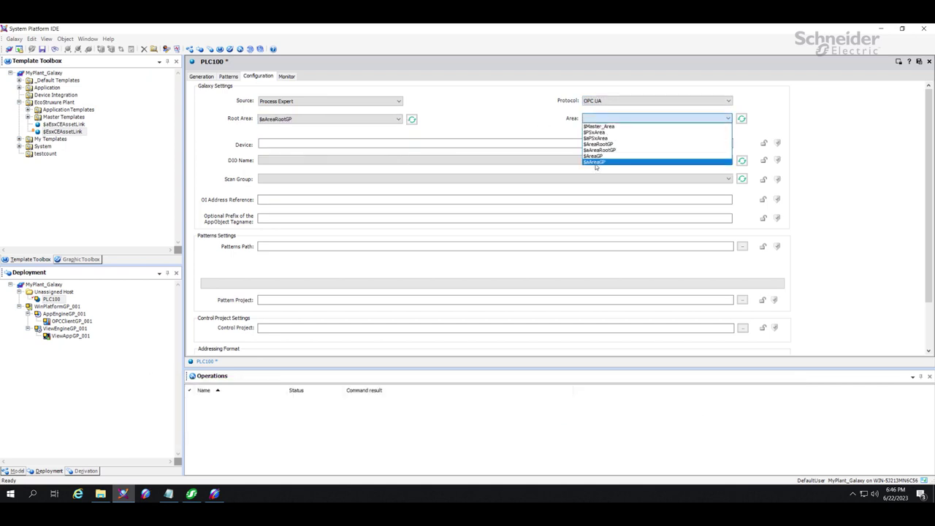
left_click(596, 162)
Set the device to PLC100, the DIO name to OPCClientGP_001 and the scan group to Group1
left_click(393, 146)
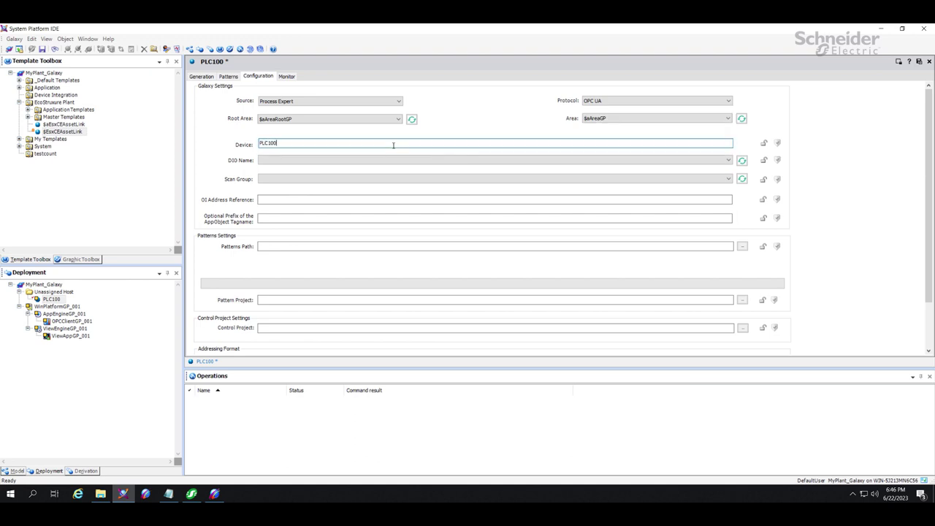
left_click(386, 156)
left_click(374, 168)
left_click(369, 181)
left_click(363, 188)
Copy MCS_Connection.DeviceGroup./DA/S=0 from the Notepad note into PLC100's OI Address Reference
left_click(342, 199)
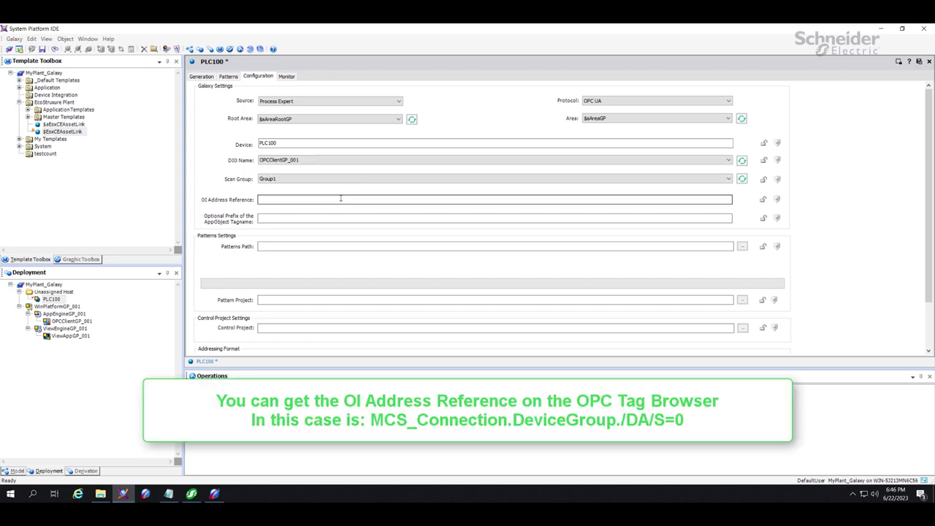
left_click(168, 494)
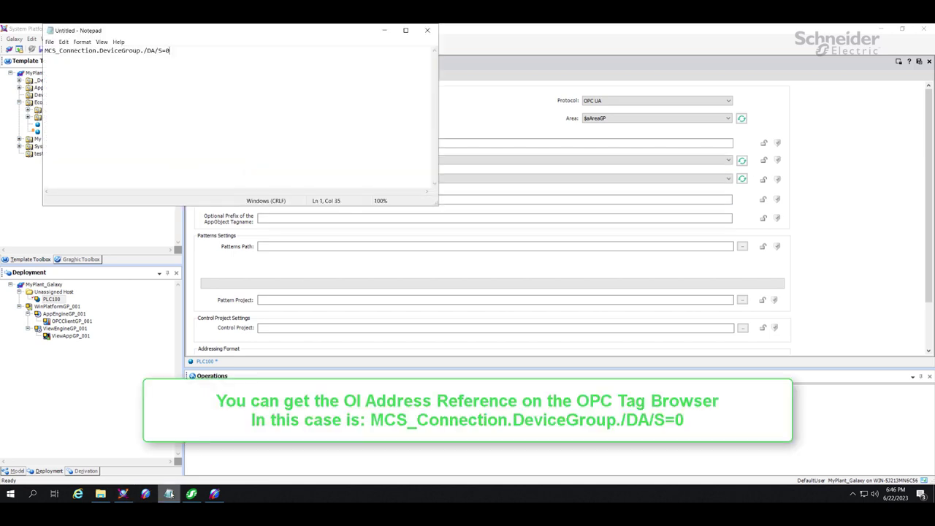
left_click_drag(197, 55, 44, 51)
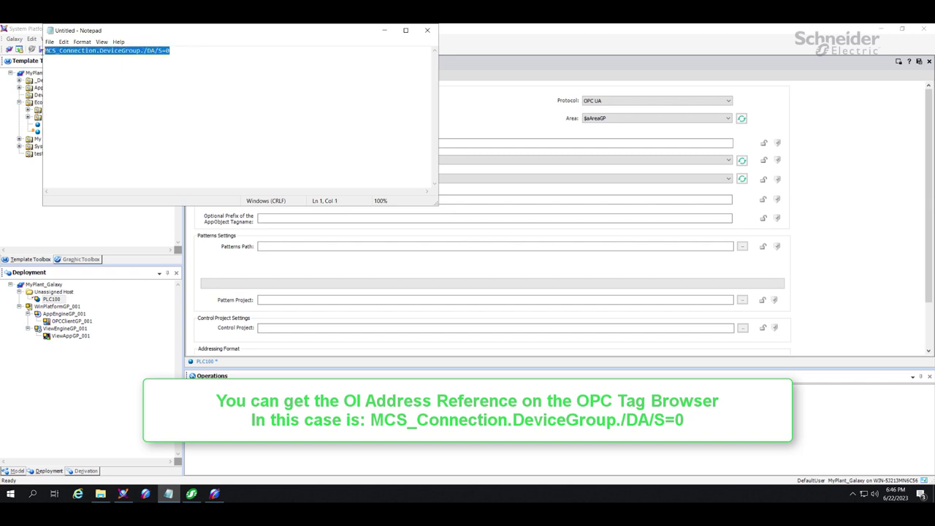
right_click(71, 54)
left_click(108, 78)
left_click(385, 34)
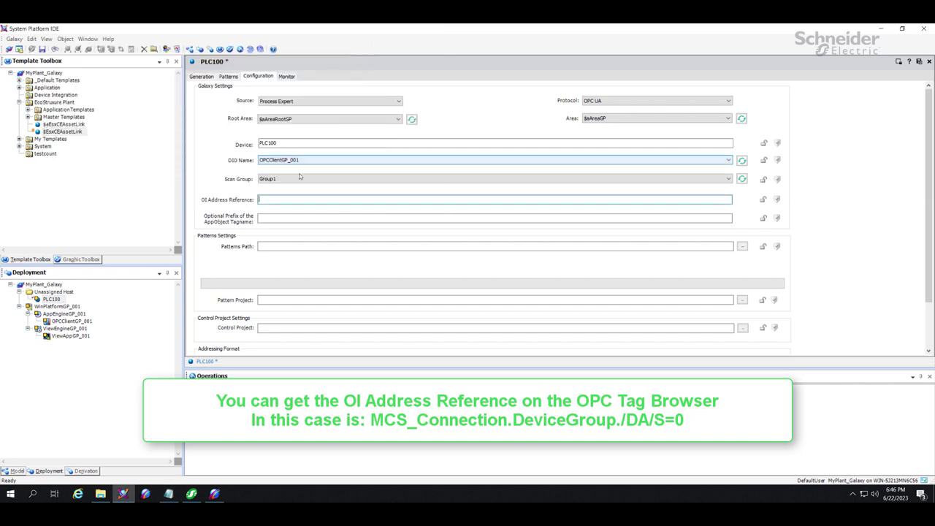
right_click(276, 198)
left_click(299, 241)
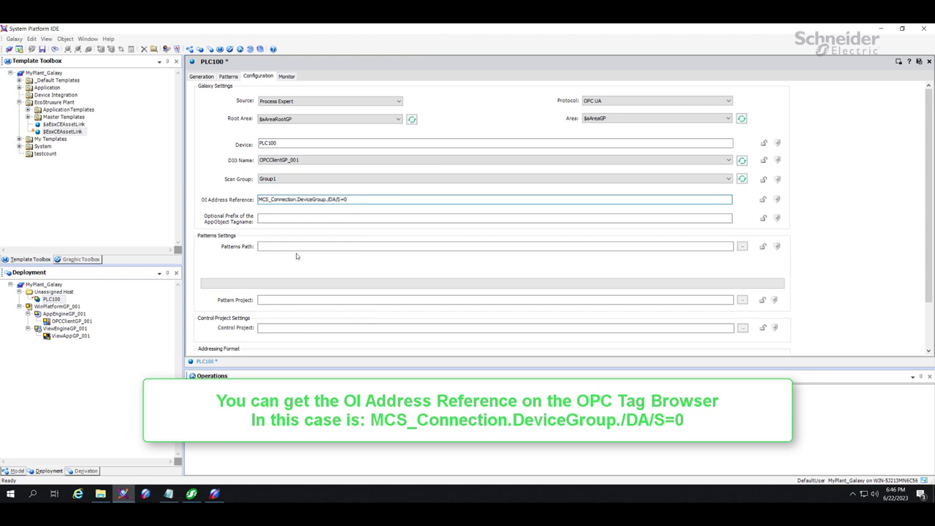
Switch to the System Management Console and browse the OPC UA server to the Motor100_MotorGP_ST tag under DA > PLC100
left_click(215, 493)
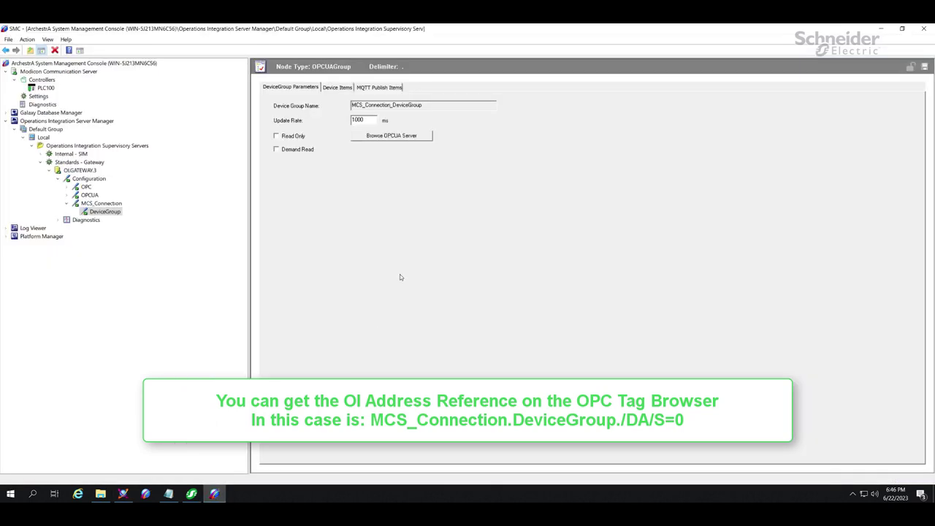
left_click(419, 136)
left_click(125, 160)
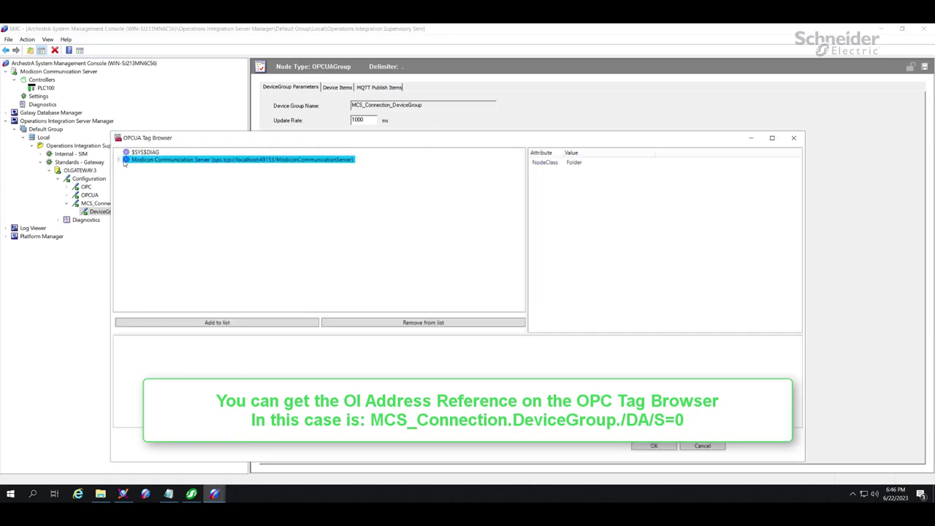
left_click(119, 160)
left_click(128, 174)
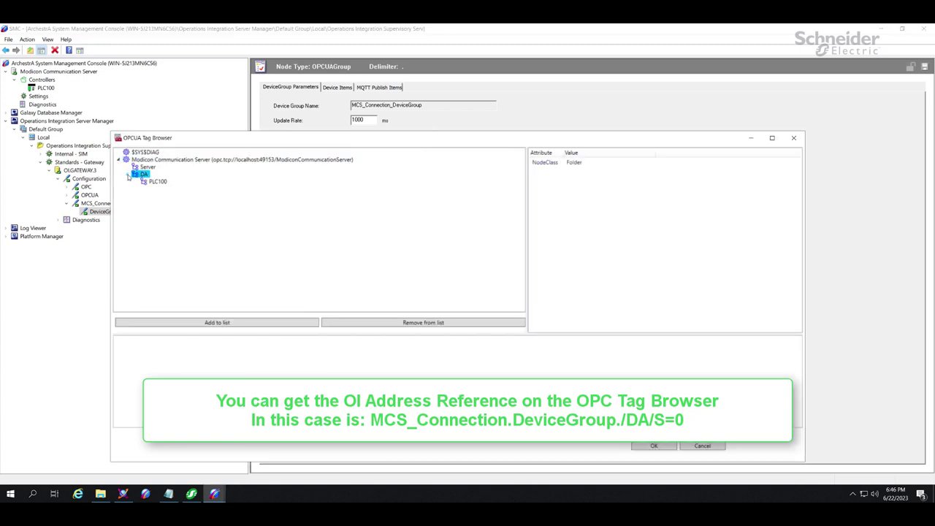
double_click(148, 184)
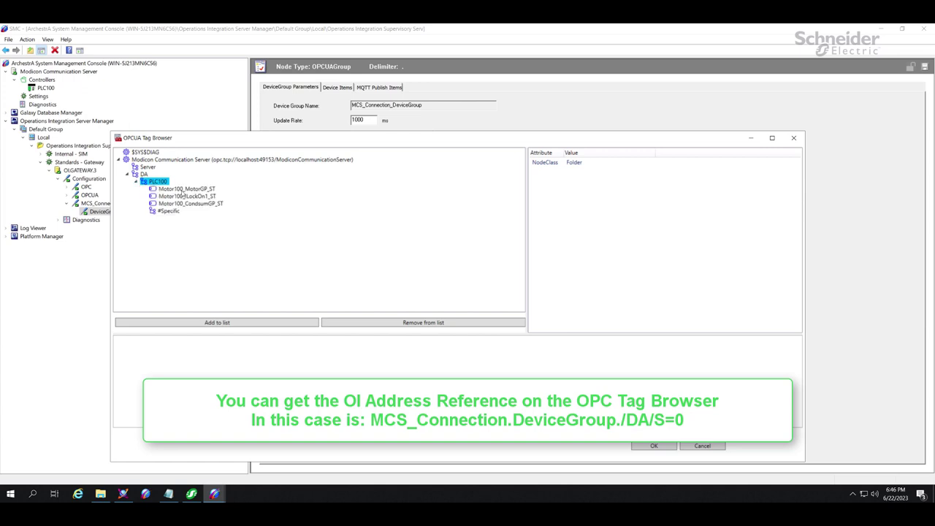
left_click(196, 191)
Compare the tag's Reference attribute with the address noted in Notepad, close the tag browser and return to the System Platform IDE
left_click(168, 493)
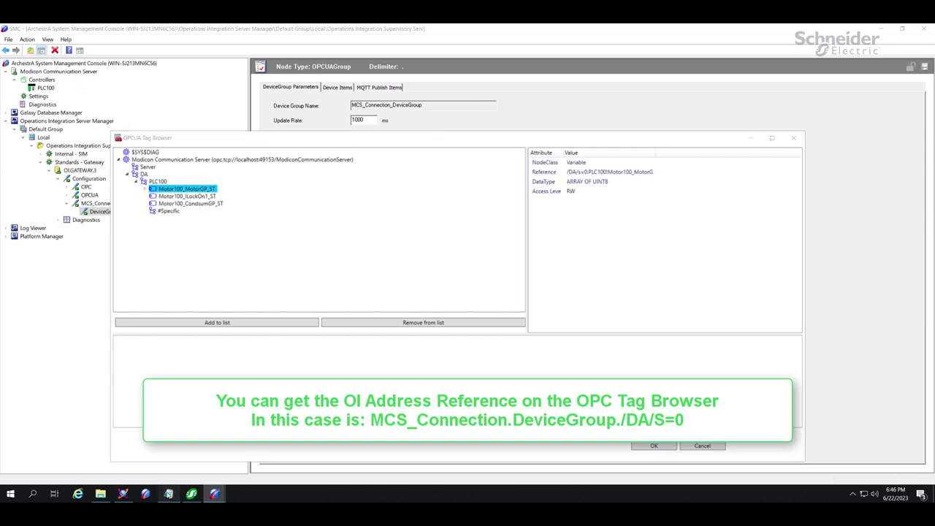
left_click_drag(351, 32, 375, 274)
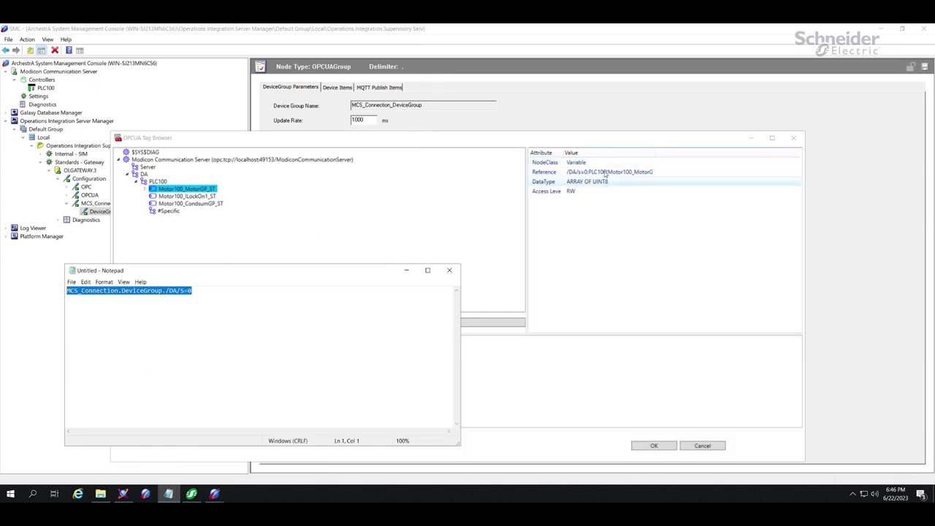
left_click(416, 313)
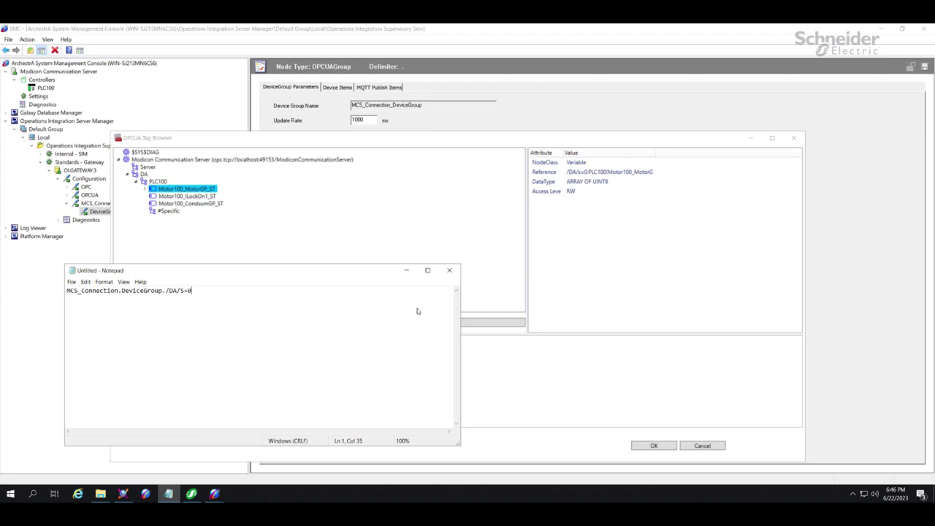
left_click(408, 271)
left_click(793, 137)
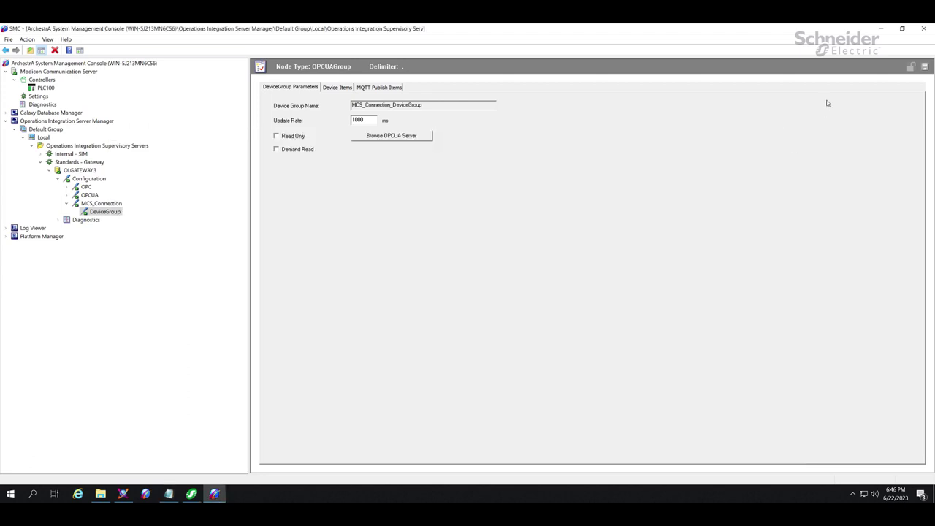
left_click(881, 28)
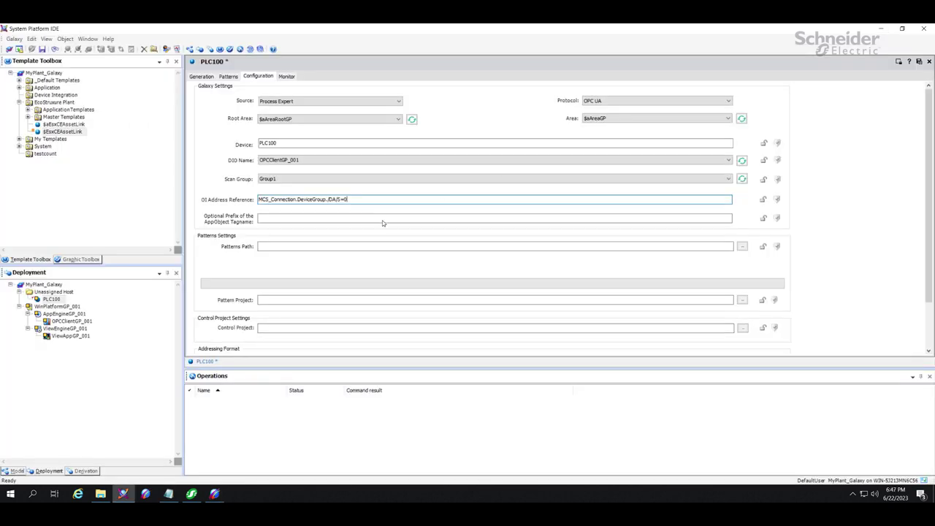
Load PLC100's patterns from C:\ProgramData\Schneider Electric\GPL for Aveva System Platform\Patterns\OPCUA_DA
left_click(741, 247)
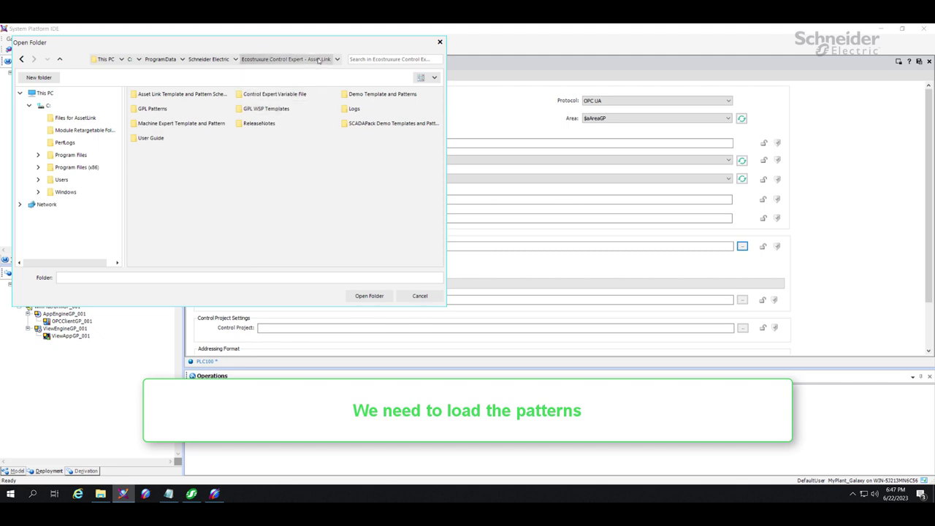
left_click(235, 59)
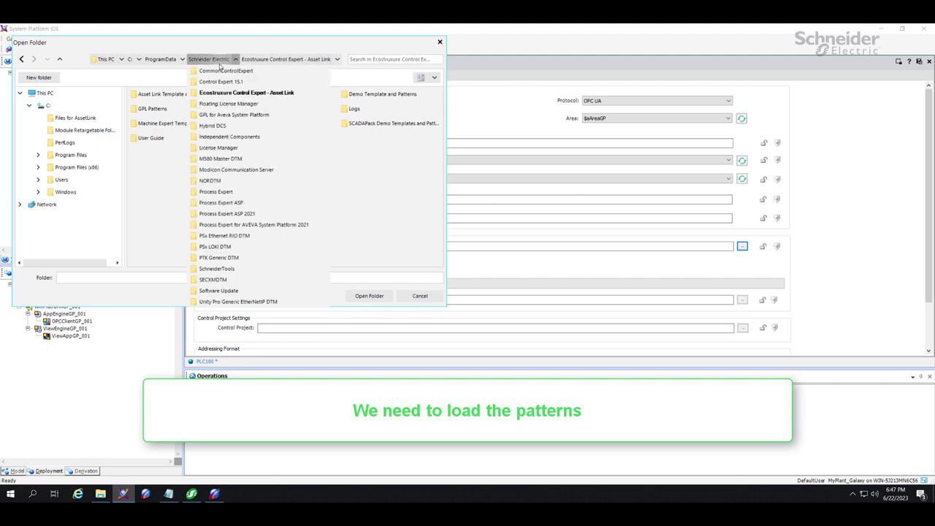
left_click(228, 114)
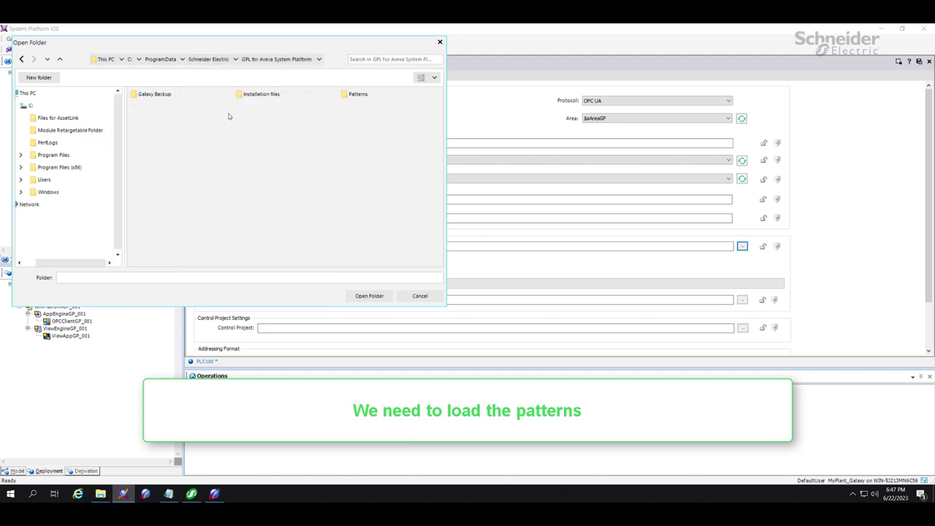
double_click(359, 95)
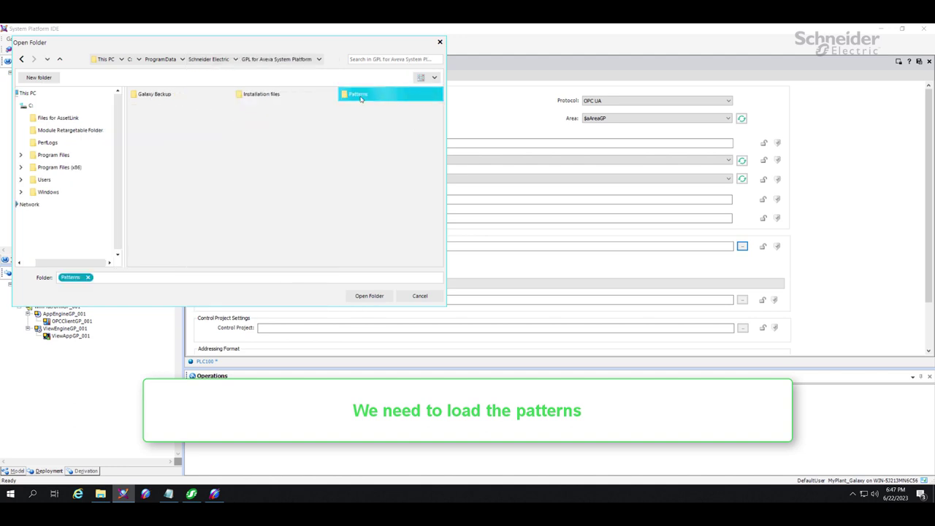
double_click(260, 94)
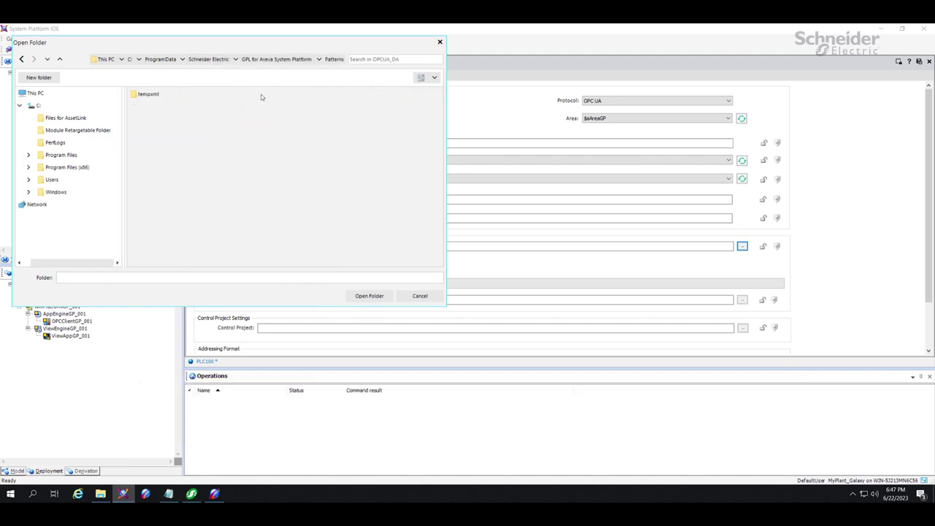
left_click(360, 295)
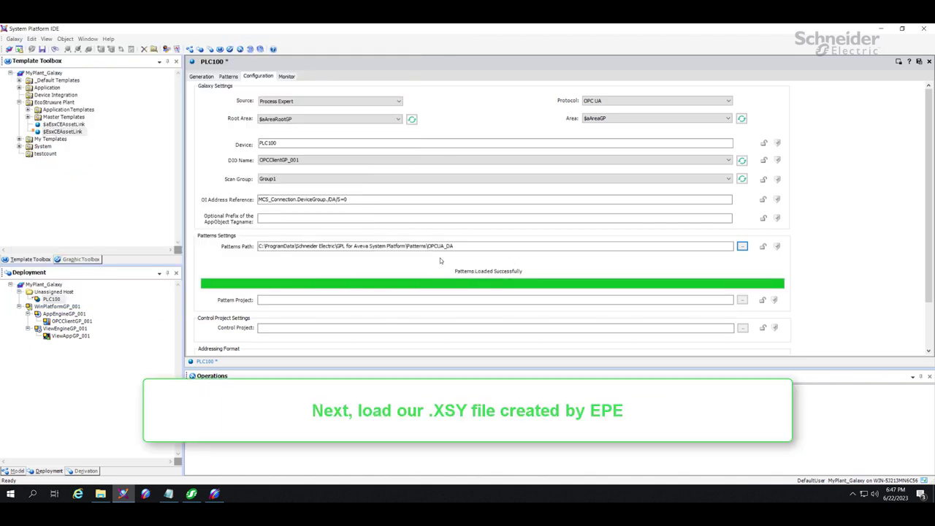
Load MyPlant_PLC100_PLC100_SIM.xsy from C:\Files for AssetLink as PLC100's control project
left_click(742, 329)
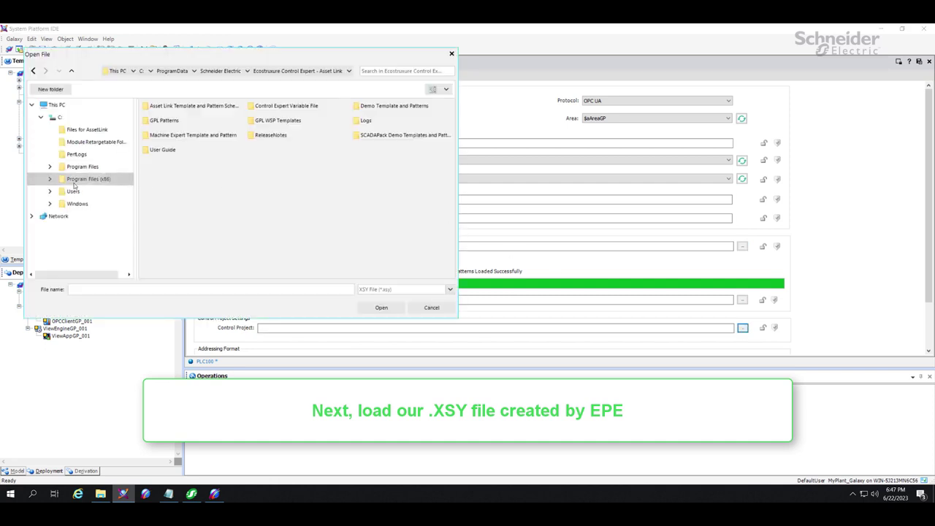
left_click(81, 129)
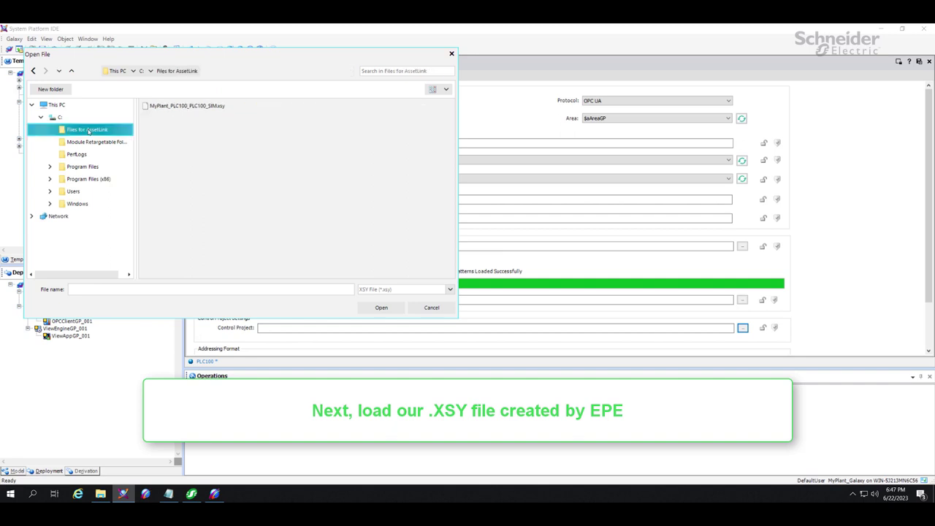
left_click(198, 109)
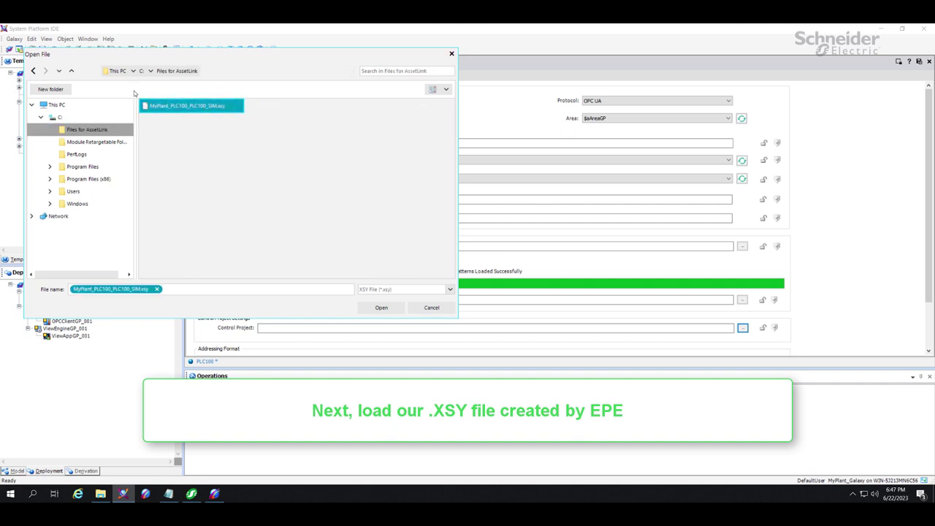
left_click(383, 308)
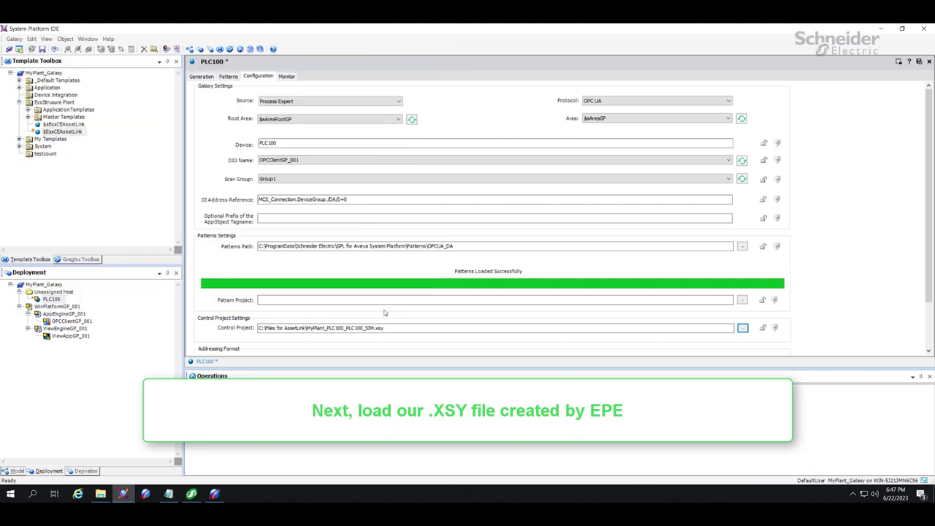
Browse PLC100's control project and generate all candidate objects, saving and checking in PLC100 without a comment
left_click(230, 77)
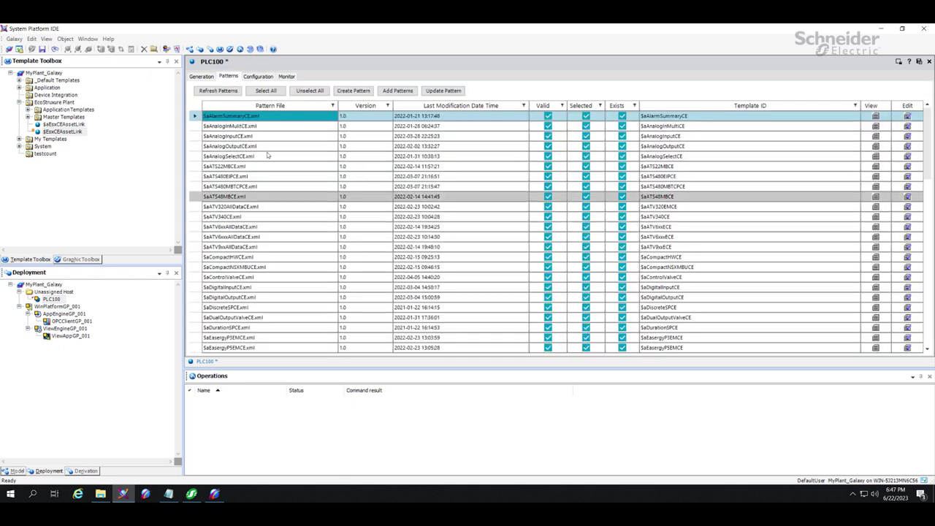
left_click(207, 77)
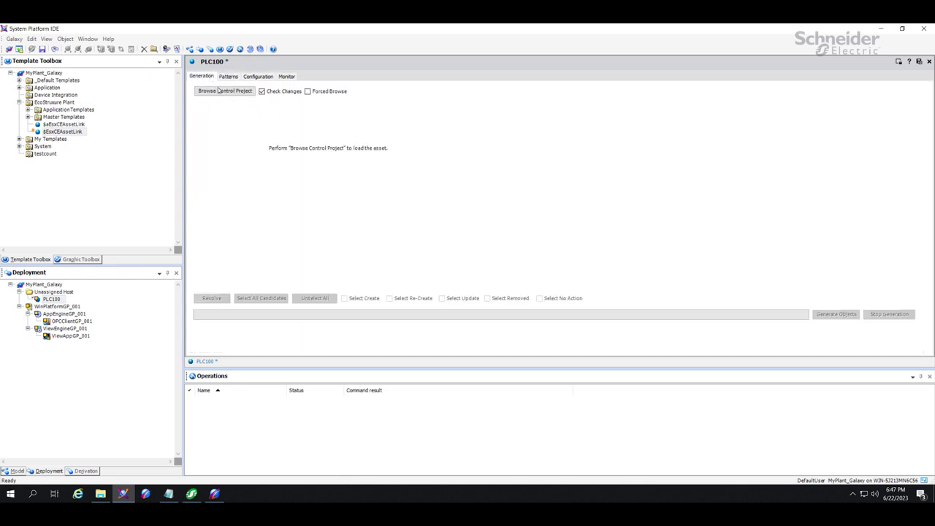
left_click(222, 92)
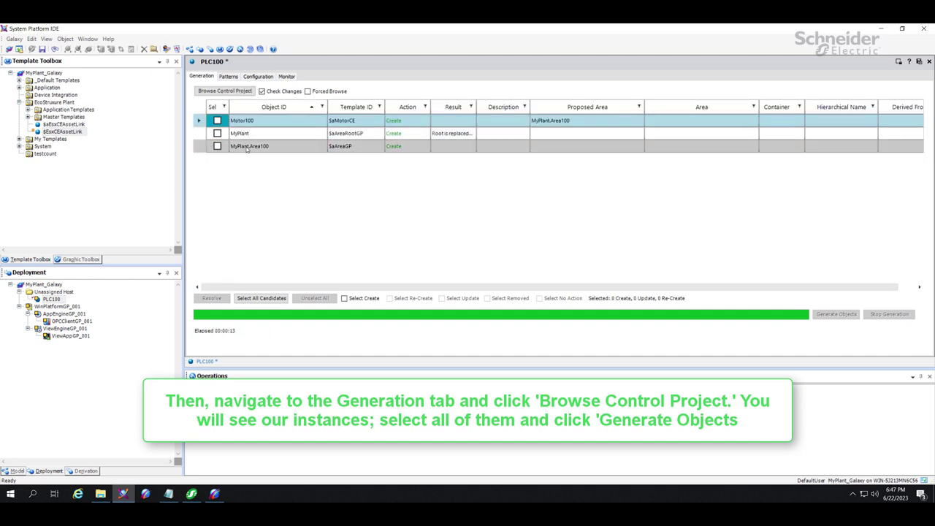
left_click(262, 299)
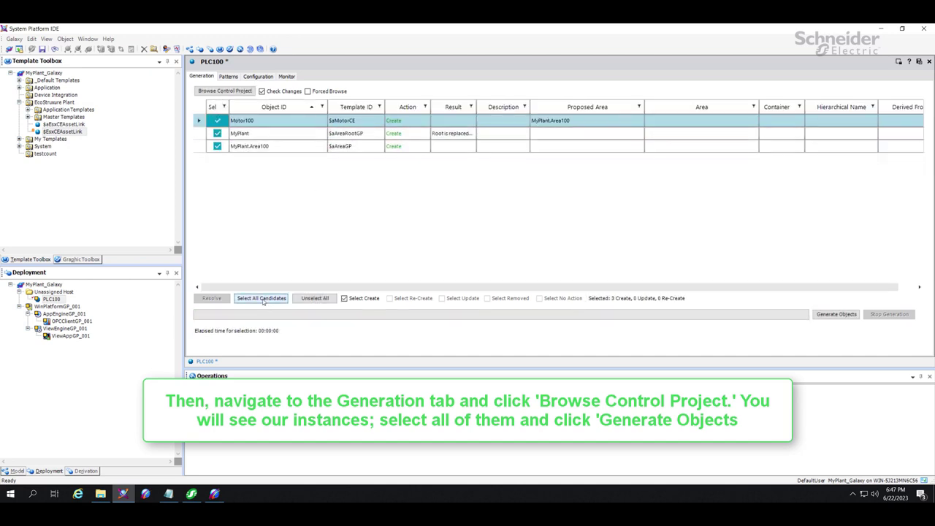
left_click(849, 315)
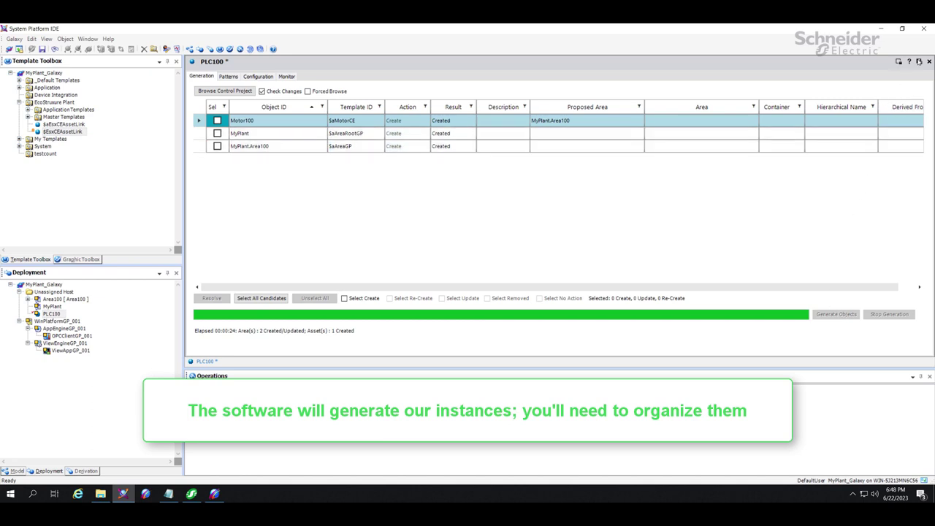
left_click(919, 61)
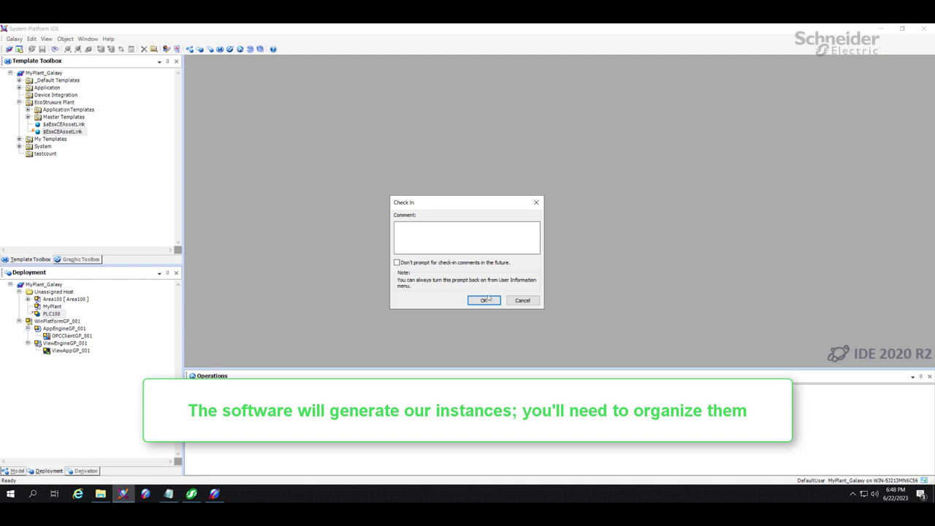
left_click(485, 299)
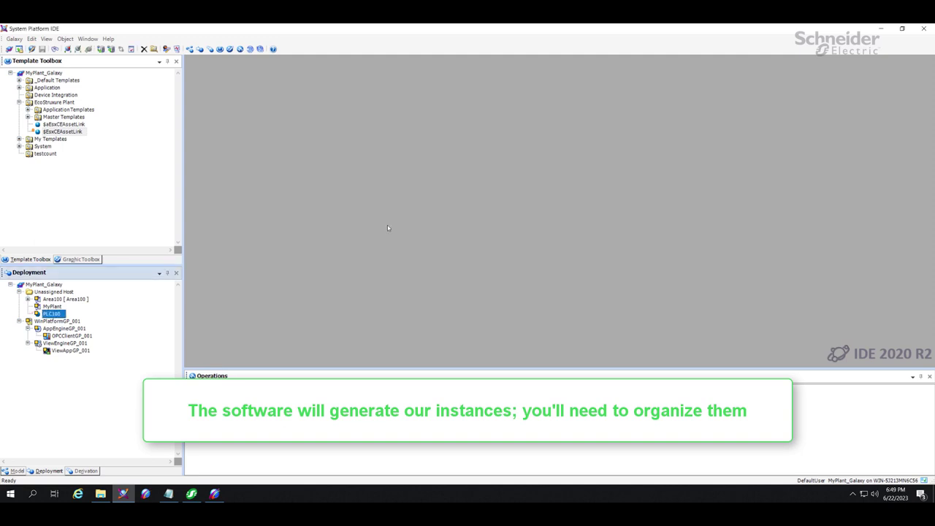
Assign PLC100 to MyPlant, host MyPlant and Area100 under AppEngineGP_001, and expand Area100 in the deployment tree
mouse_move(52, 315)
left_mouse_down()
mouse_move(49, 307)
mouse_move(60, 328)
mouse_move(60, 307)
mouse_move(62, 316)
left_mouse_up()
left_click(52, 299)
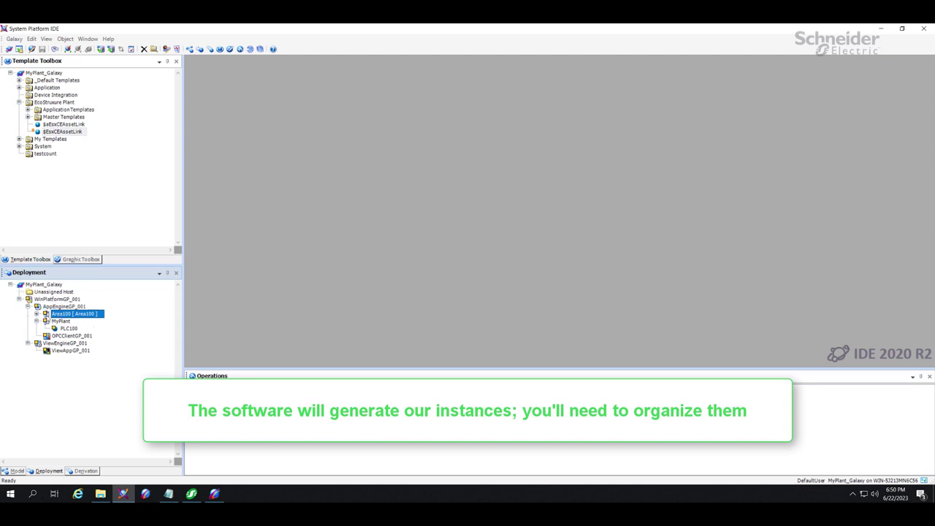
left_click(36, 314)
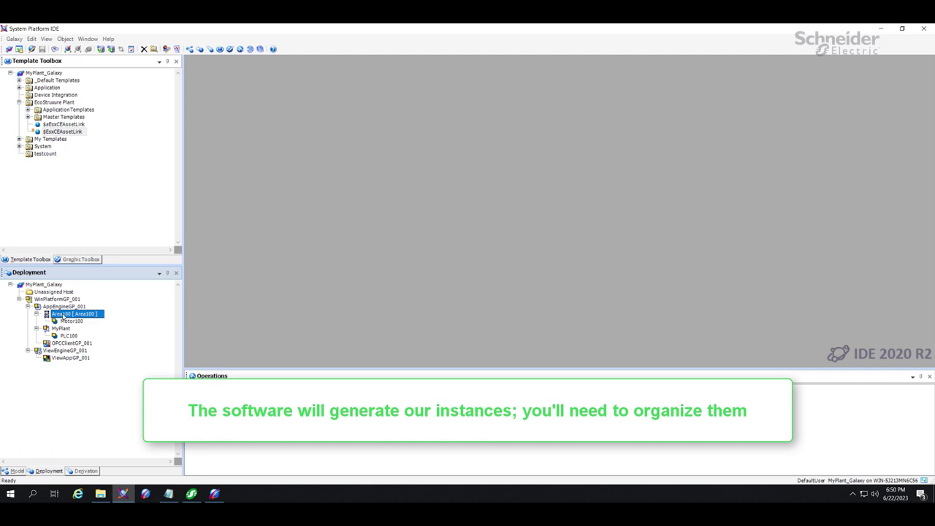
Open Area100's attributes and add a new graphic named Area100 to its content
double_click(63, 315)
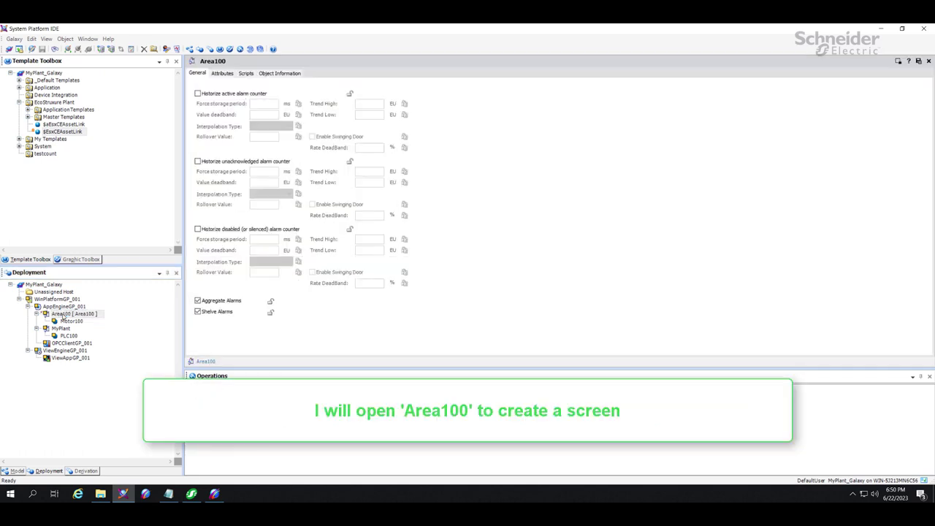
left_click(222, 73)
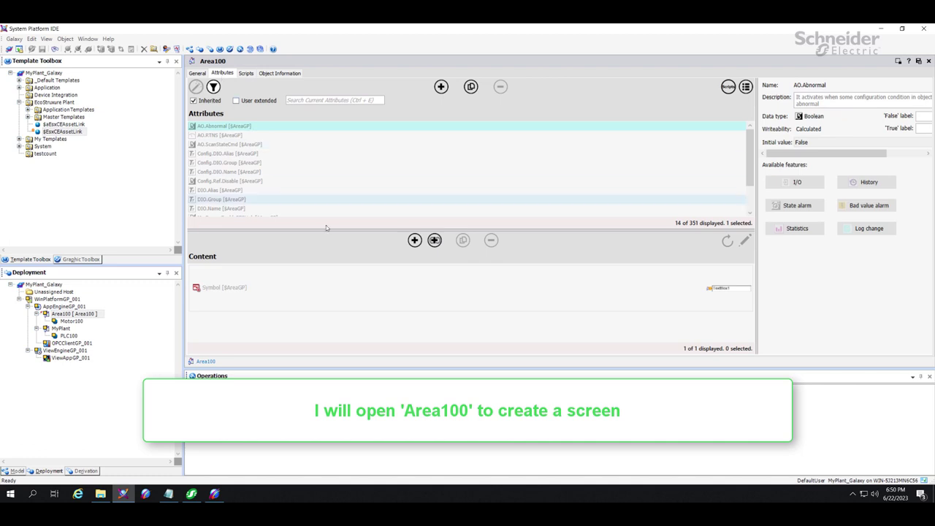
left_click(414, 240)
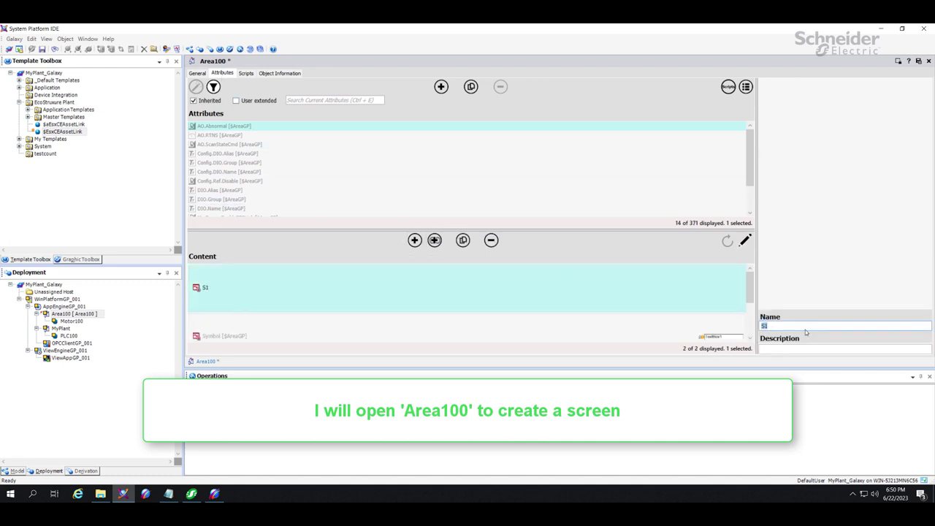
type("Area100")
key("Tab")
Open the Area100 graphic for editing and set its ContentType to Level_1
left_click(744, 242)
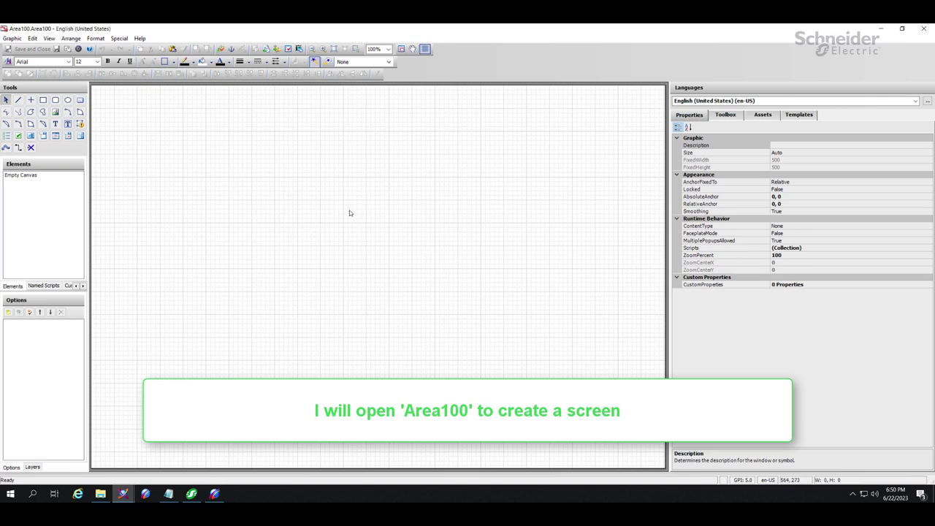
left_click(789, 228)
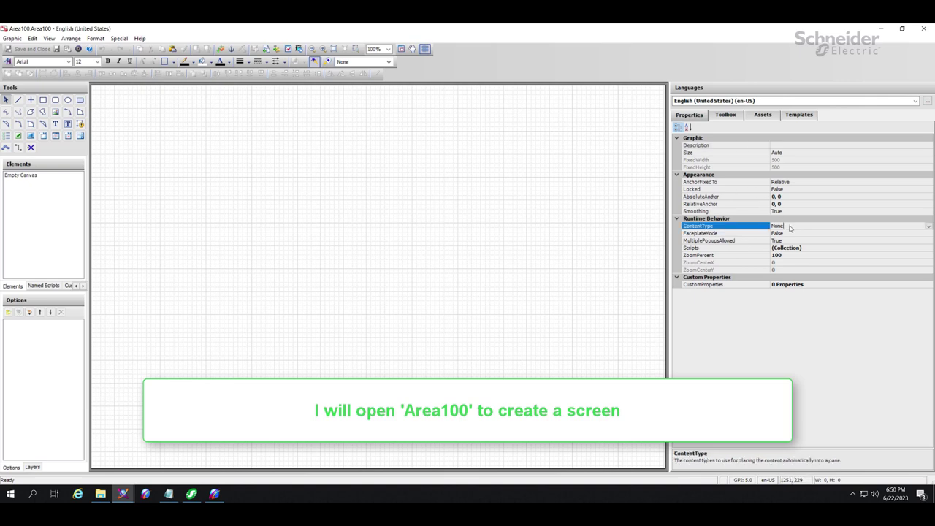
left_click(927, 226)
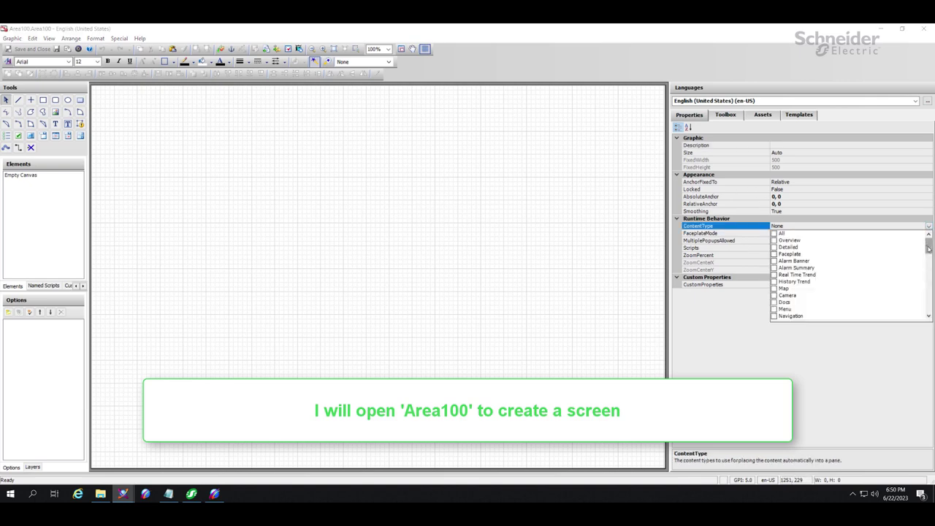
scroll(803, 278, "down", 6)
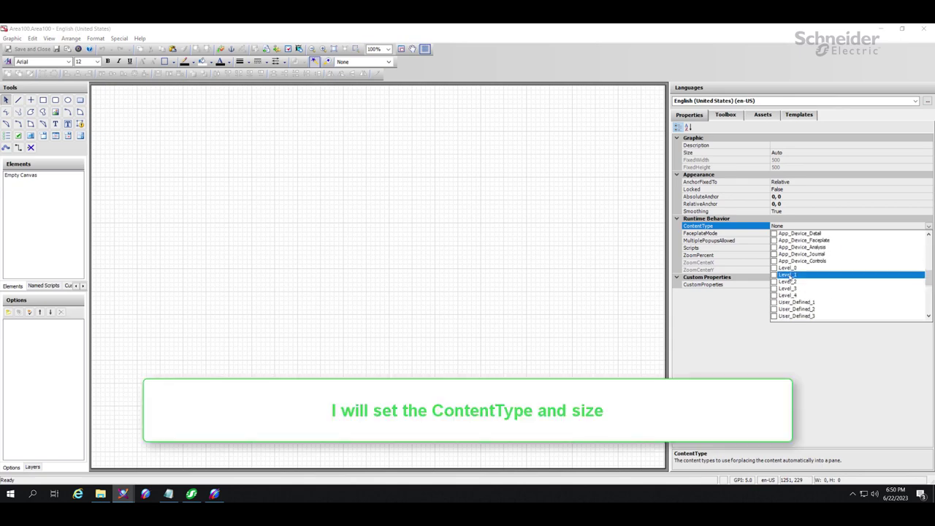
left_click(775, 276)
left_click(730, 318)
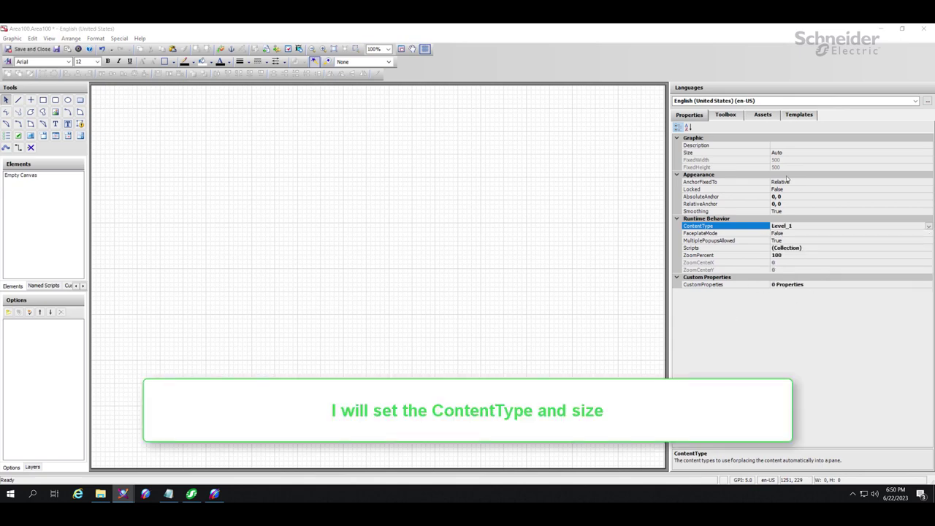
Give the Area100 graphic a Fixed size with a width of 1024 and a height of 720
left_click(796, 154)
left_click(927, 153)
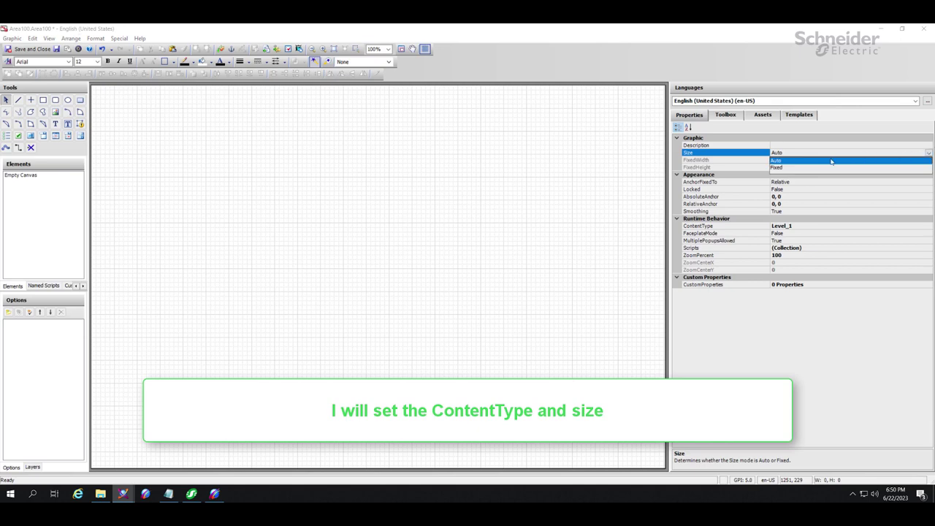
left_click(793, 167)
left_click(782, 160)
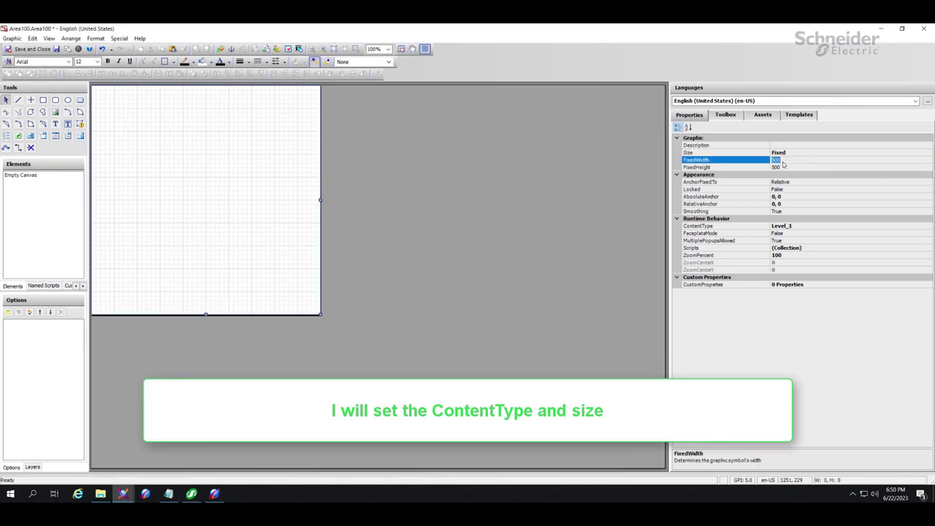
type("1024")
left_click(778, 168)
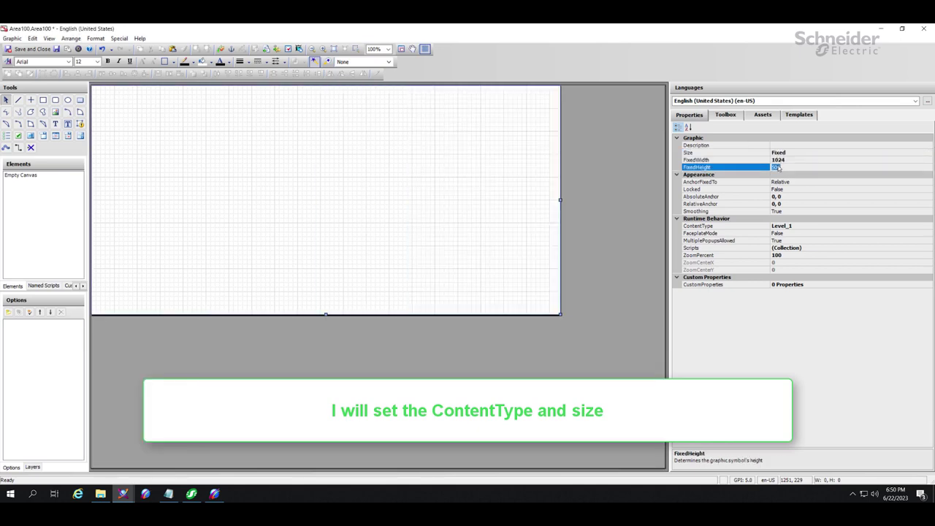
type("720")
key("Return")
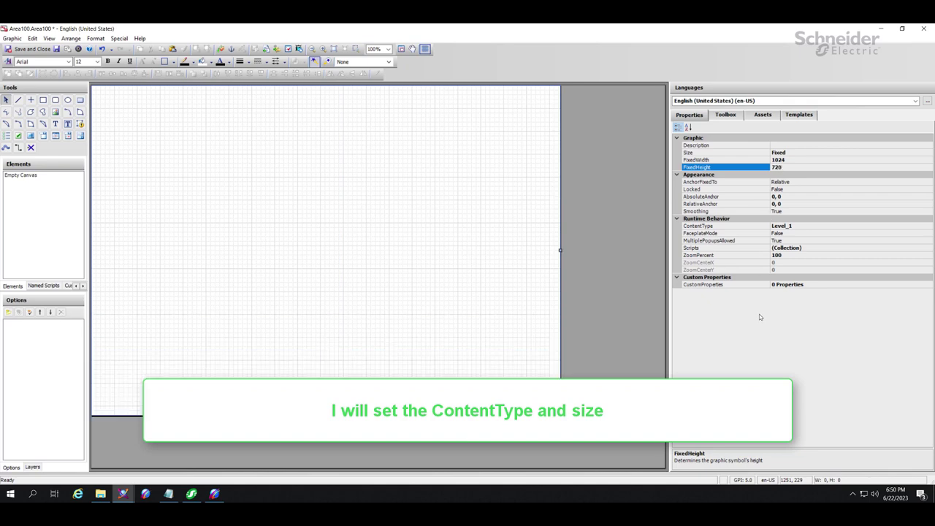
left_click(397, 236)
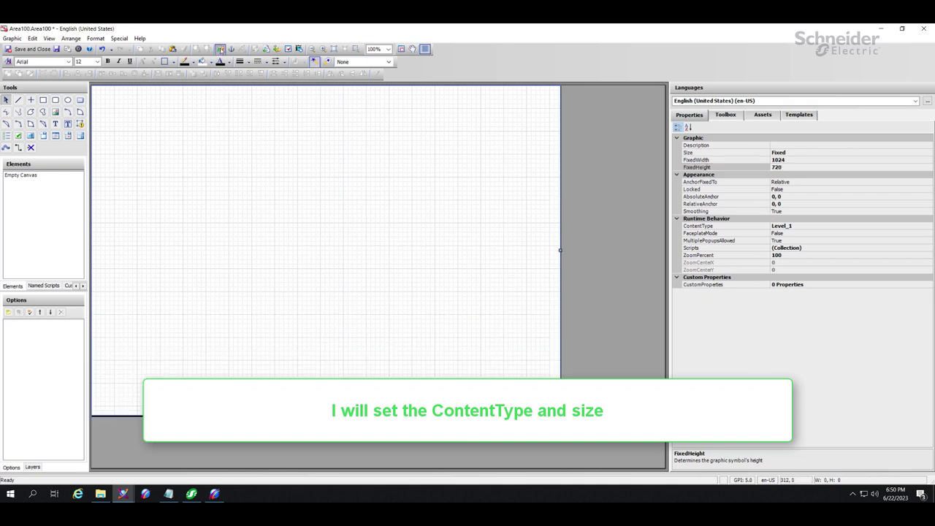
Embed the Motor_Left symbol of the Motor100 instance near the middle of the Area100 graphic
left_click(219, 49)
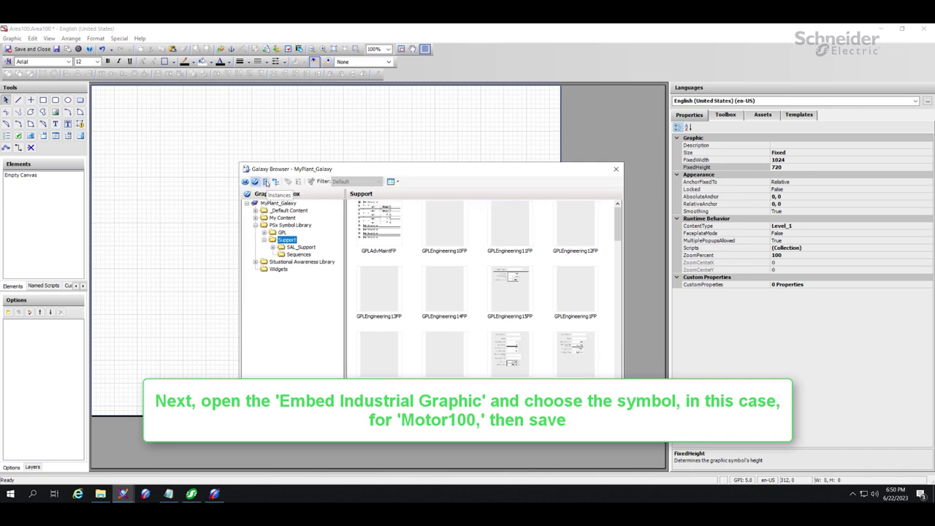
left_click(267, 183)
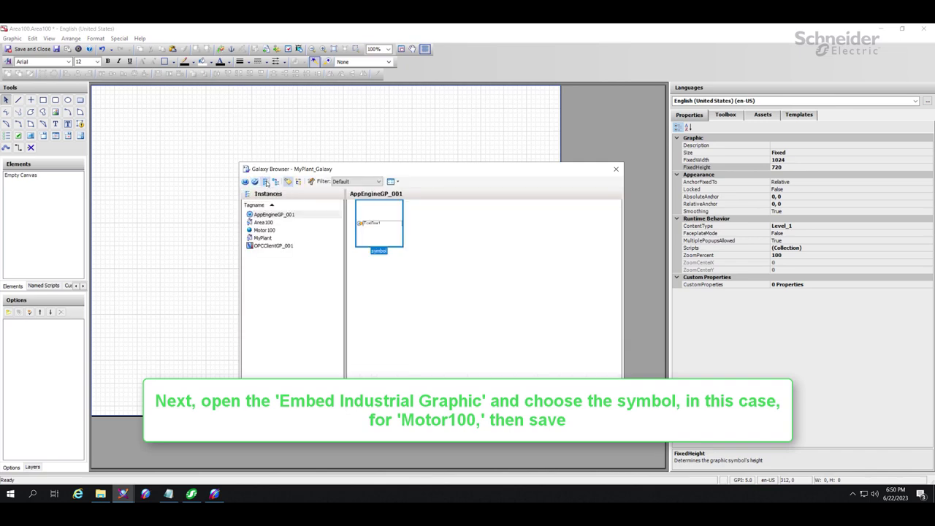
left_click(264, 231)
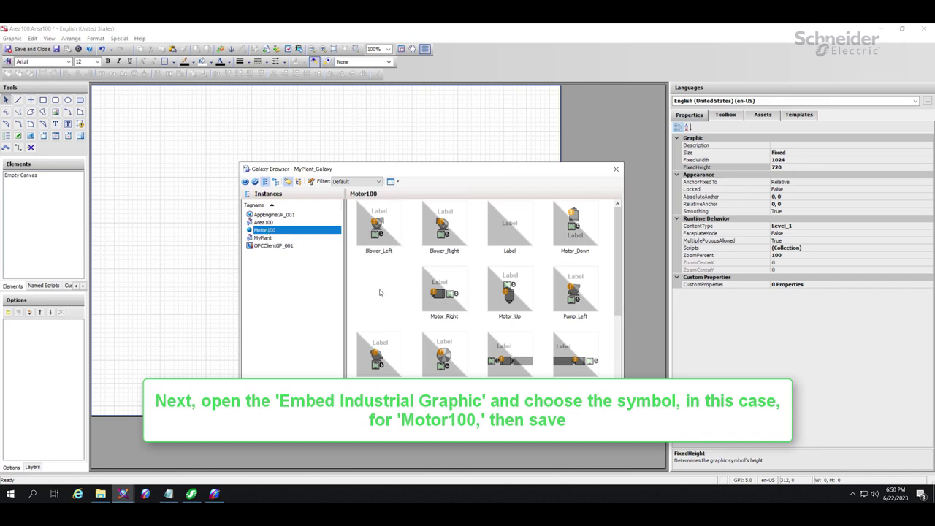
left_click(385, 296)
double_click(376, 286)
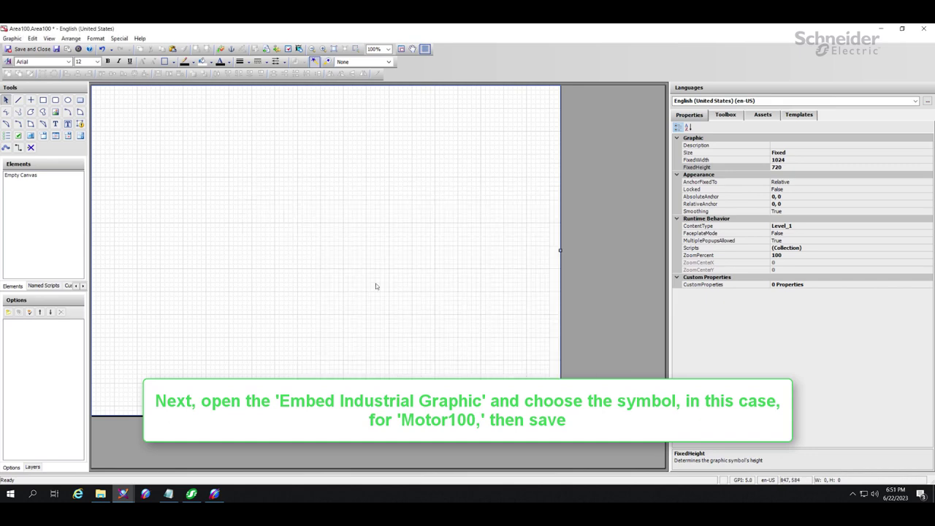
left_click(290, 222)
left_click(271, 203)
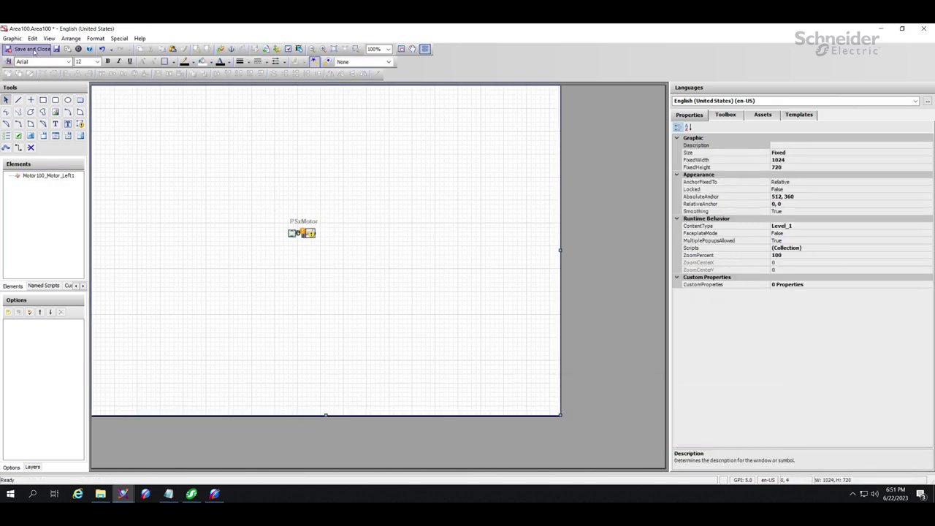
Save and close the Area100 graphic, and save and check in the Area100 object without a comment
left_click(32, 49)
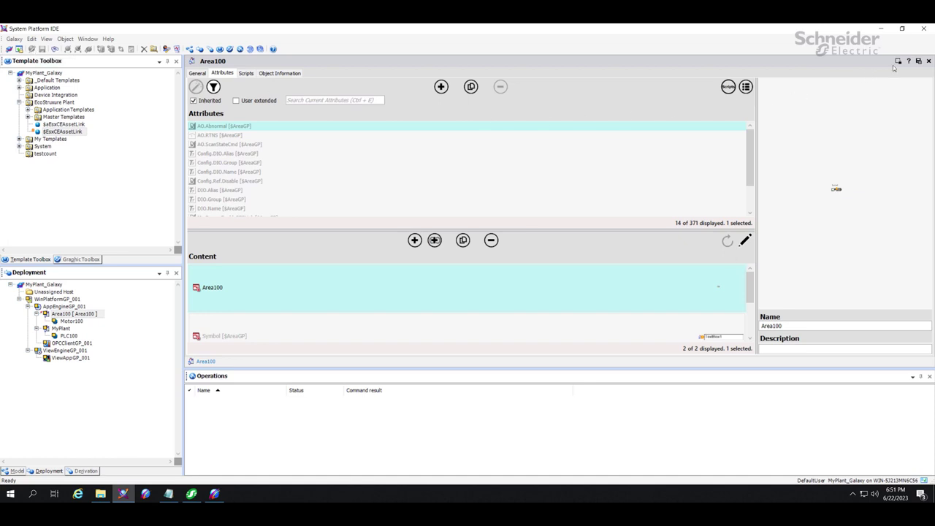
left_click(917, 60)
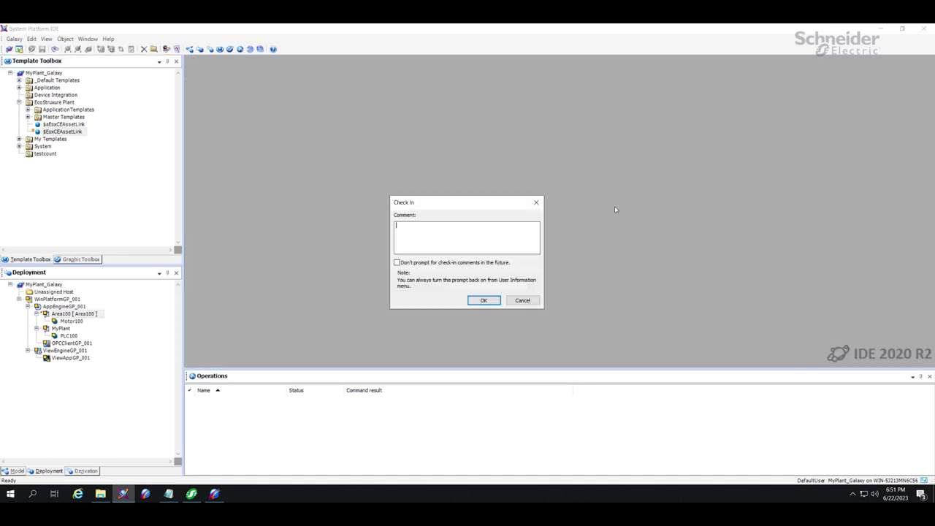
left_click(479, 300)
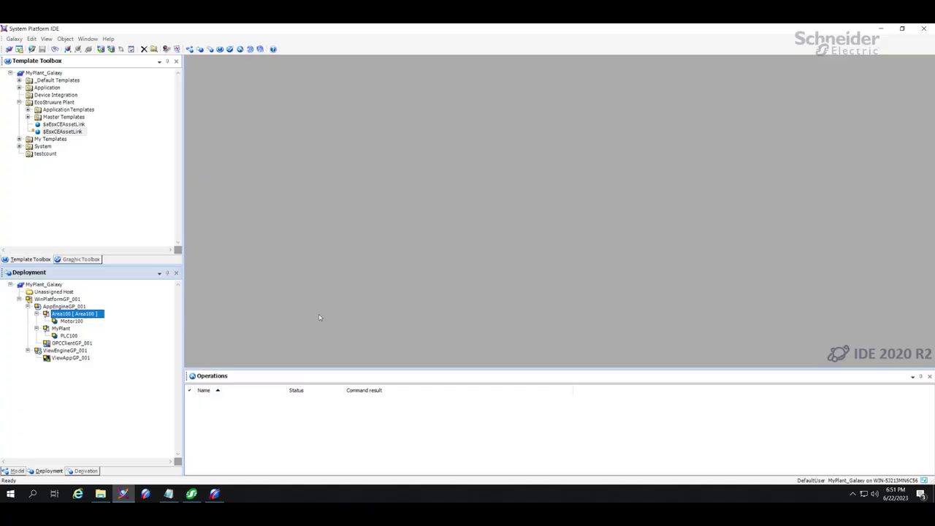
Deploy WinPlatformGP_001 and all its hosted objects using Cascade Deploy with the initial scan state On Scan
right_click(66, 301)
left_click(126, 371)
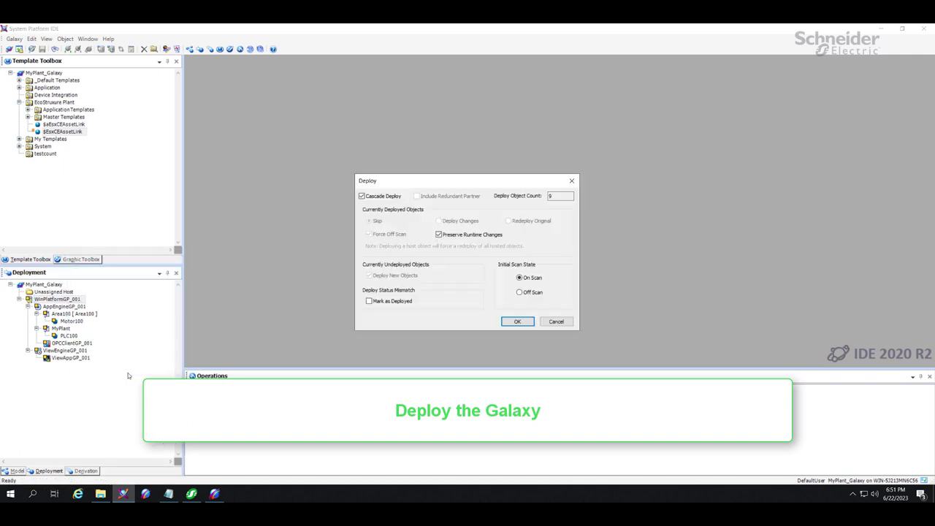
left_click(517, 322)
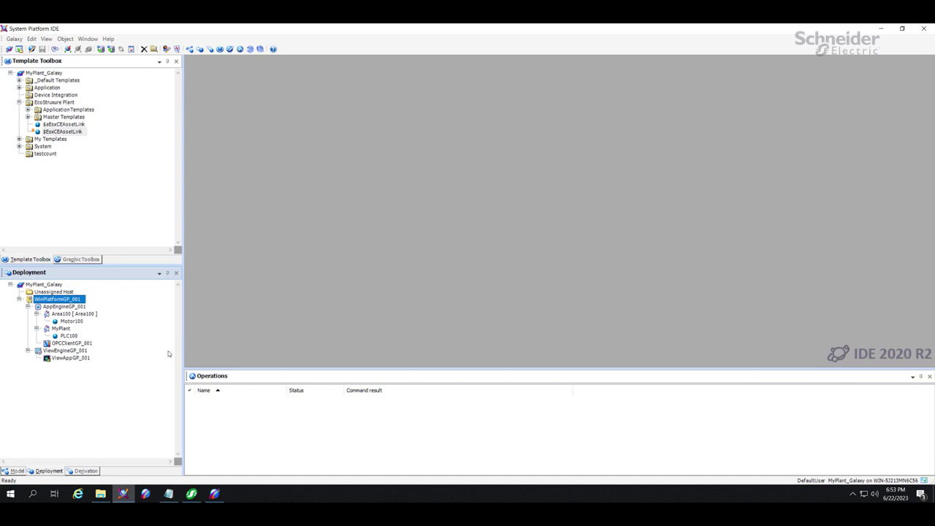
Open the derived template of ViewAppGP_001 for editing, select the Area100 asset and launch the preview
double_click(70, 357)
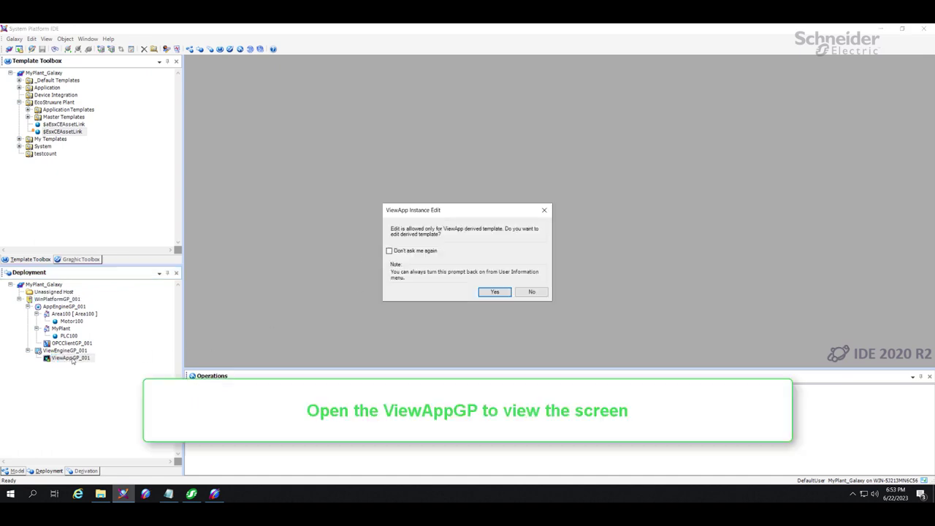
left_click(494, 292)
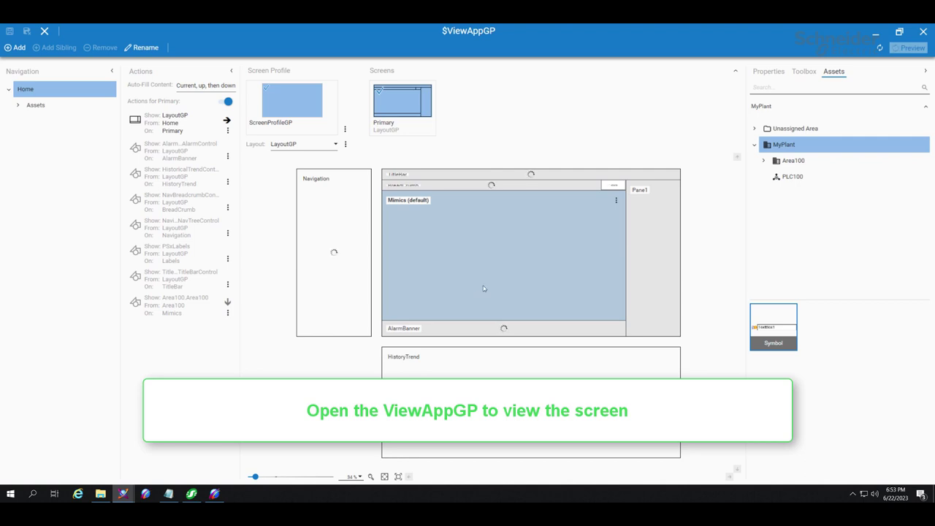
left_click(796, 161)
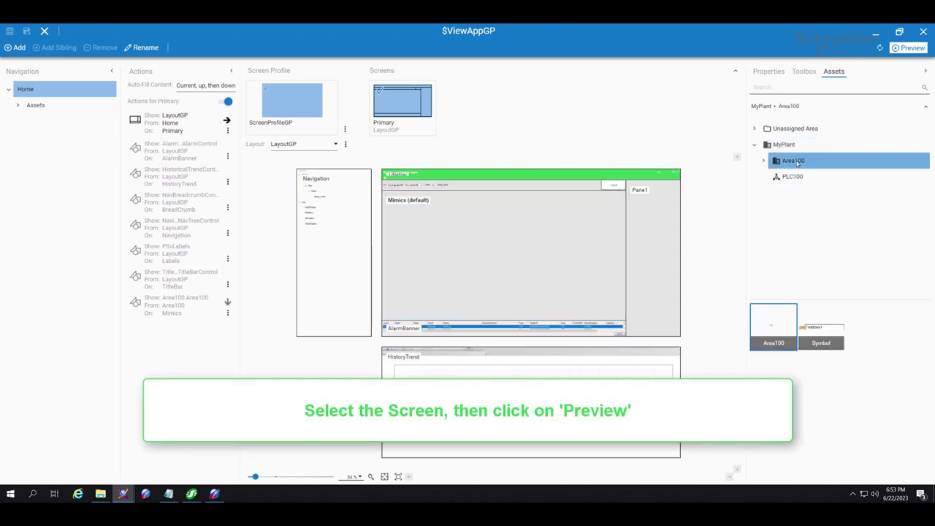
left_click(909, 48)
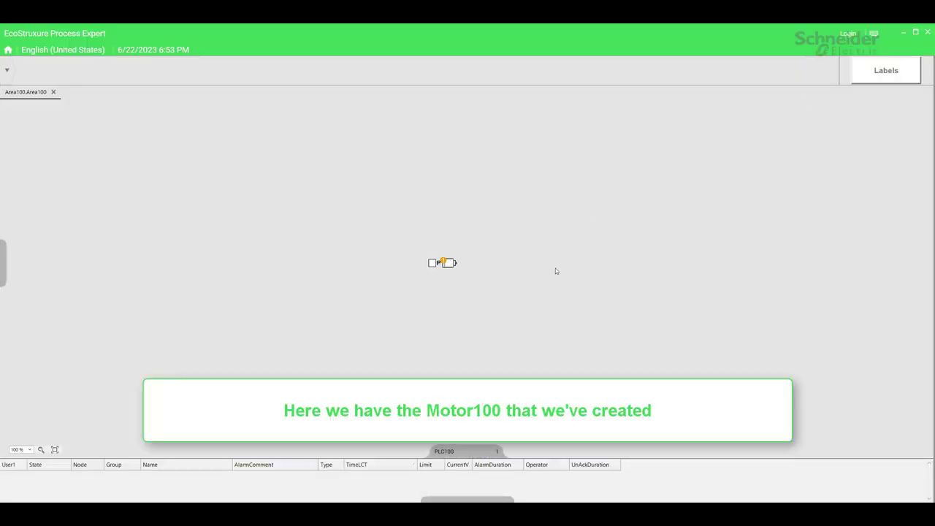
Open the Motor100 faceplate from its symbol on the Area100 screen and set the owner to Operator
left_click(449, 264)
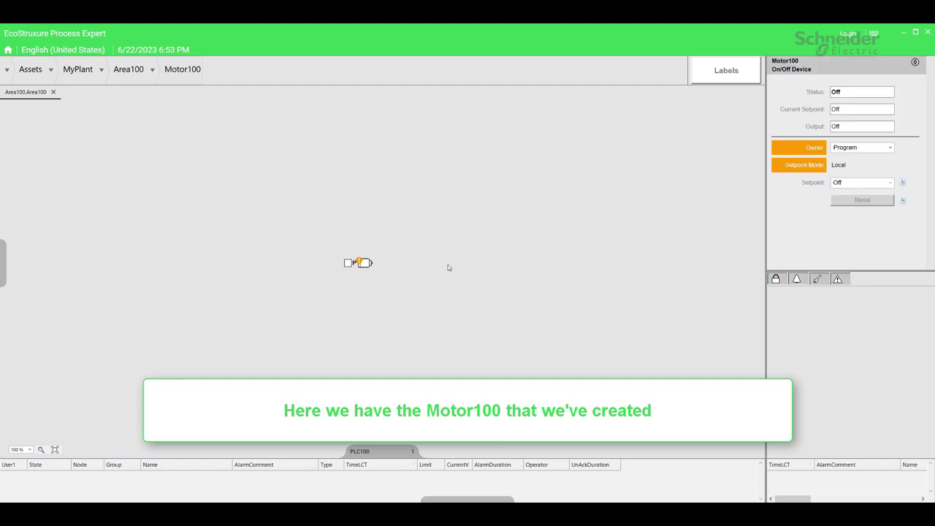
left_click(861, 148)
left_click(856, 167)
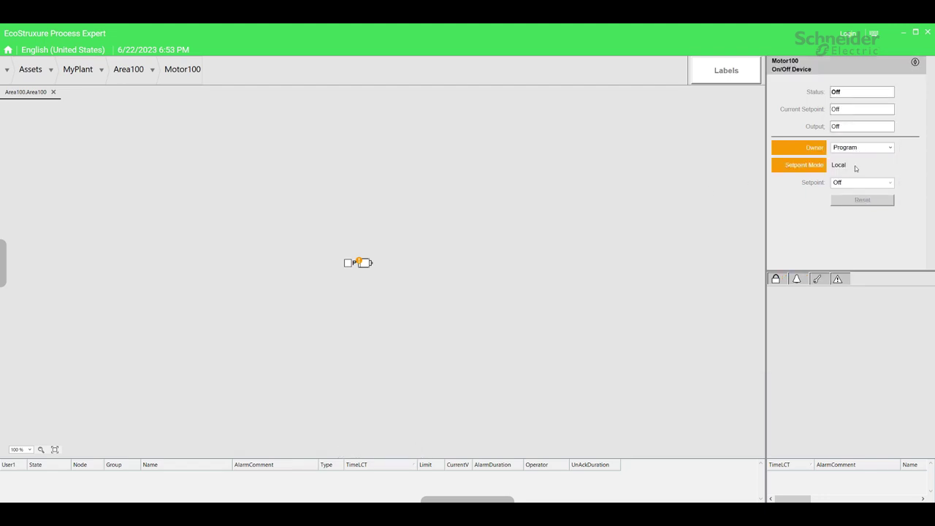
Test Motor100 by switching its setpoint to On and back to Off
left_click(854, 183)
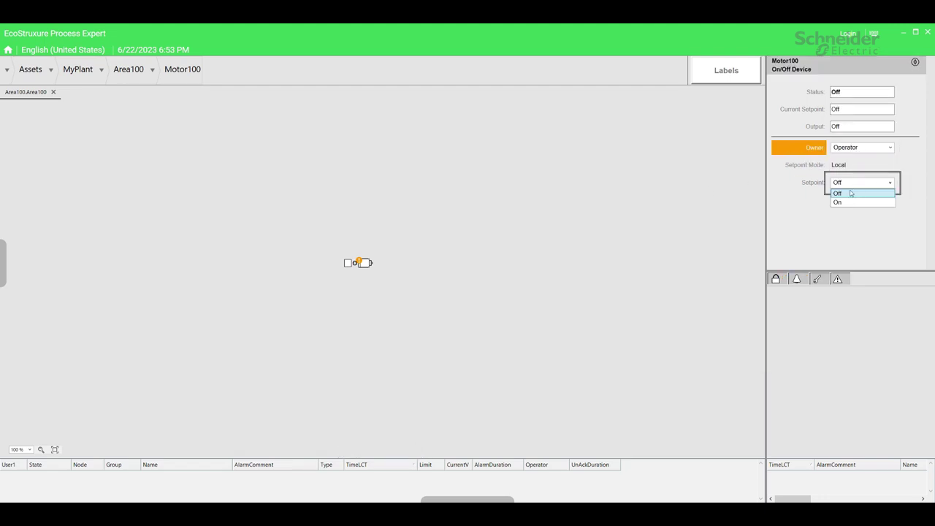
left_click(851, 193)
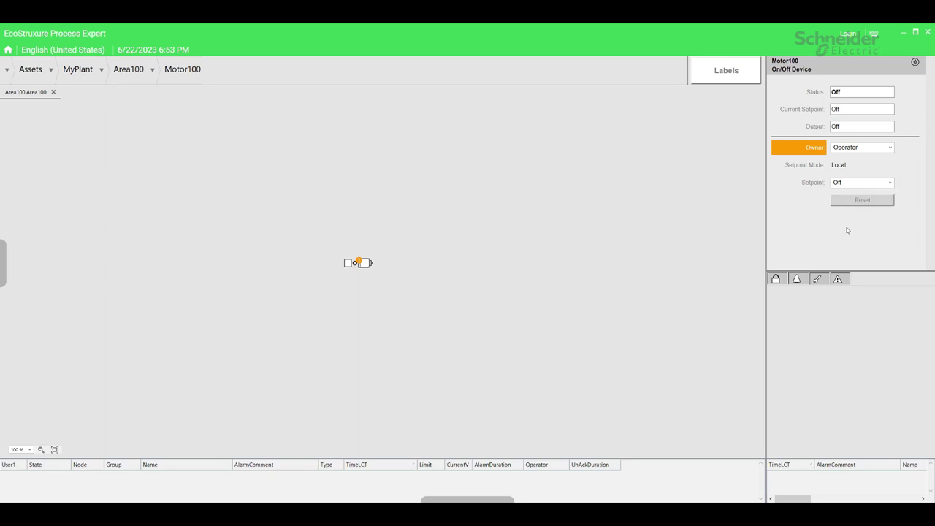
left_click(851, 183)
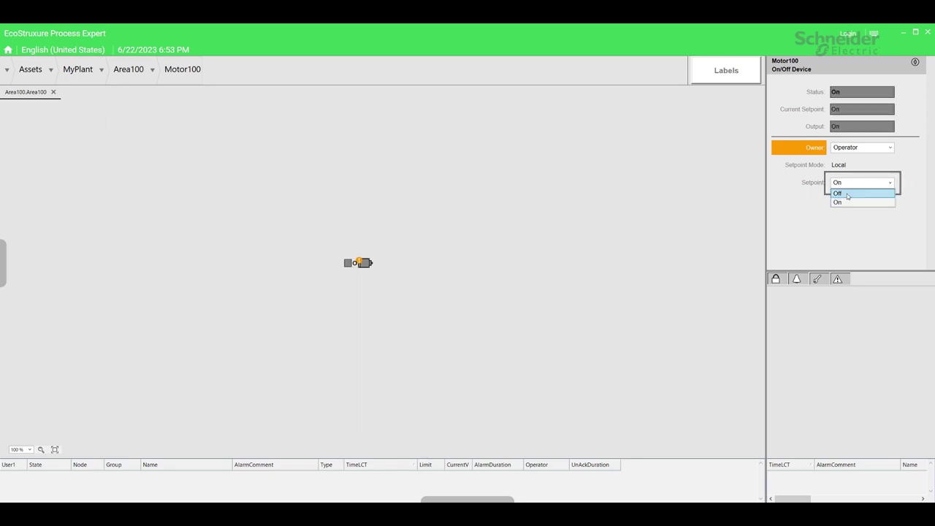
left_click(847, 195)
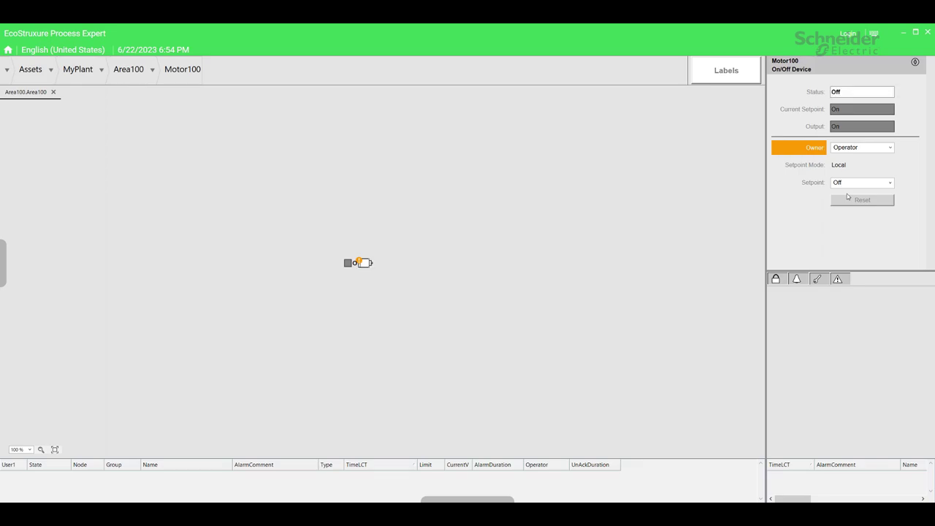